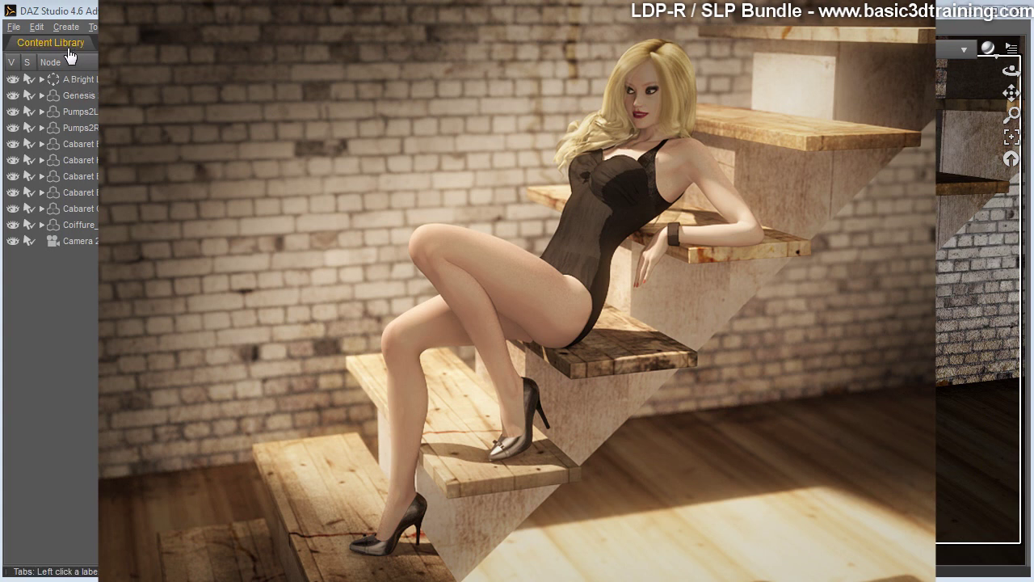
Step: Show the LDP-R presets (Add LDP-R, clearMats, Render LDP-R) in the Content Library
{"action": "left_click", "coordinate": [50, 42]}
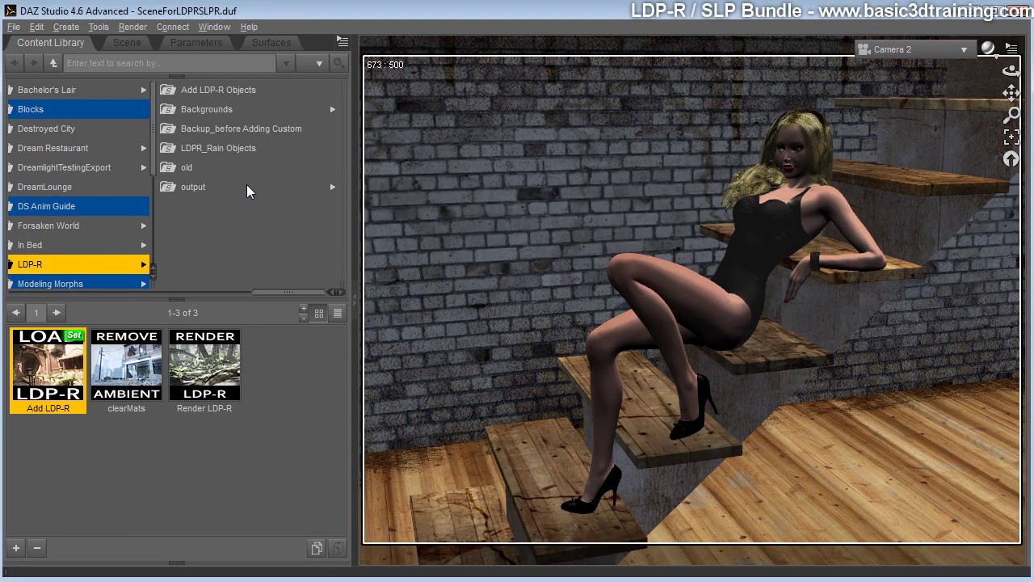
Step: Select Sun Light under LDP-R Lights and set the viewport to look through it
{"action": "left_click", "coordinate": [127, 44]}
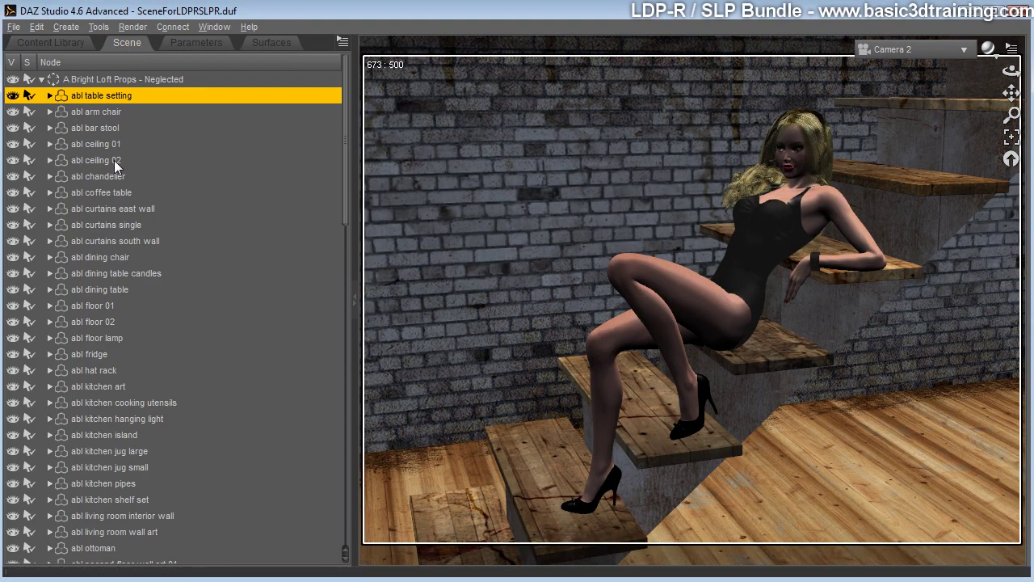
{"action": "left_click", "coordinate": [41, 79]}
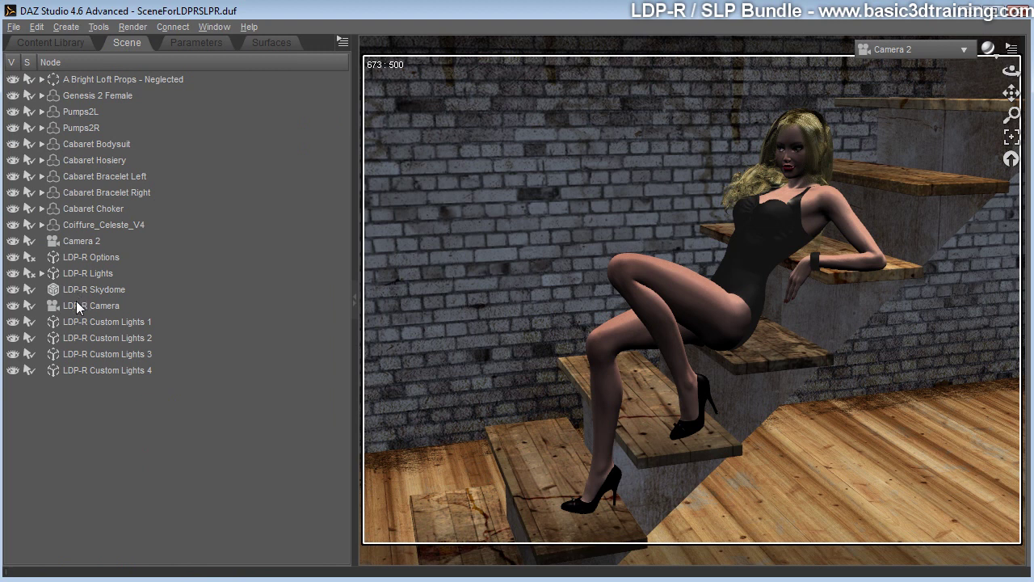
{"action": "left_click", "coordinate": [42, 273]}
{"action": "left_click", "coordinate": [154, 291]}
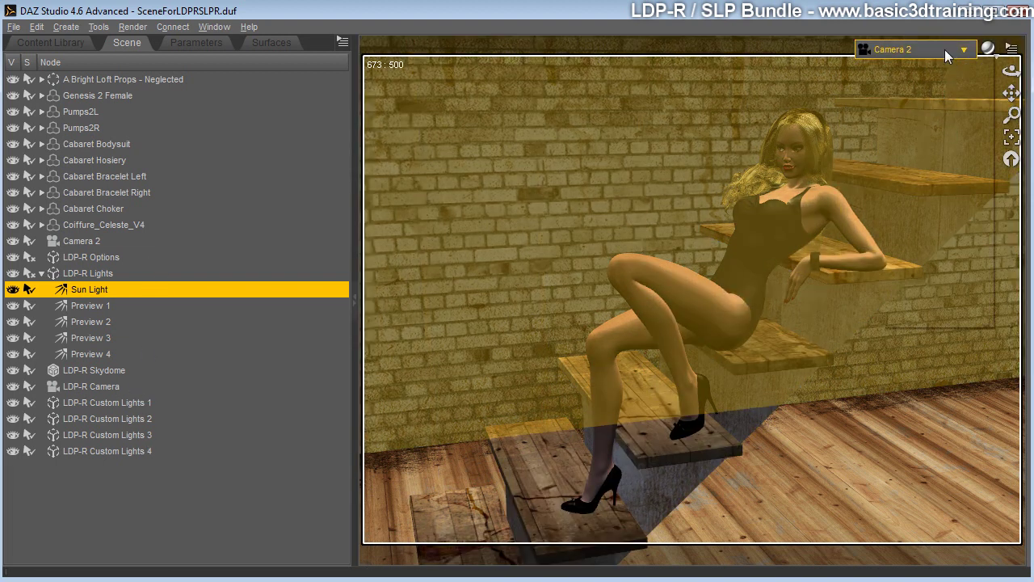
{"action": "left_click", "coordinate": [944, 50]}
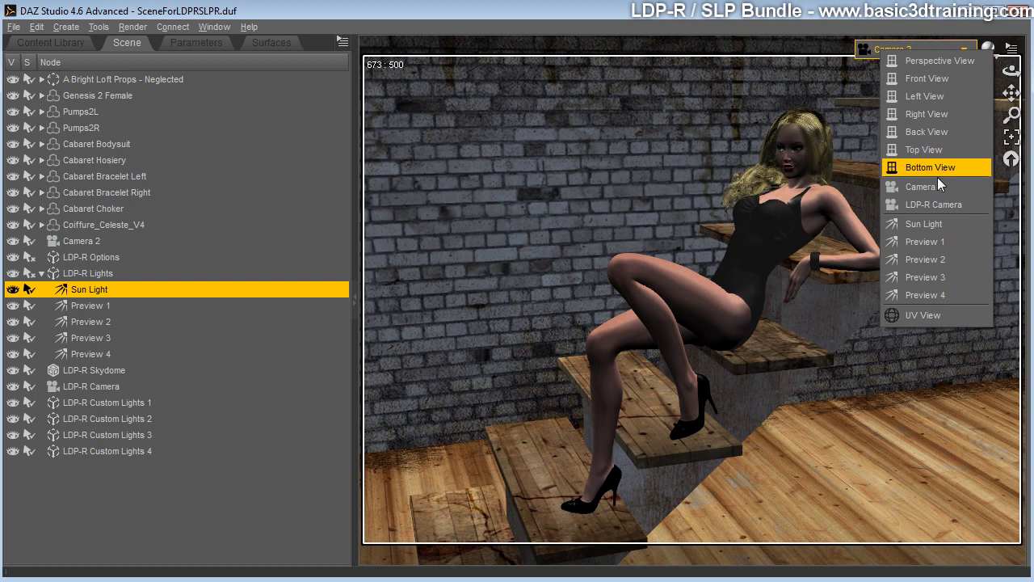
{"action": "left_click", "coordinate": [931, 225]}
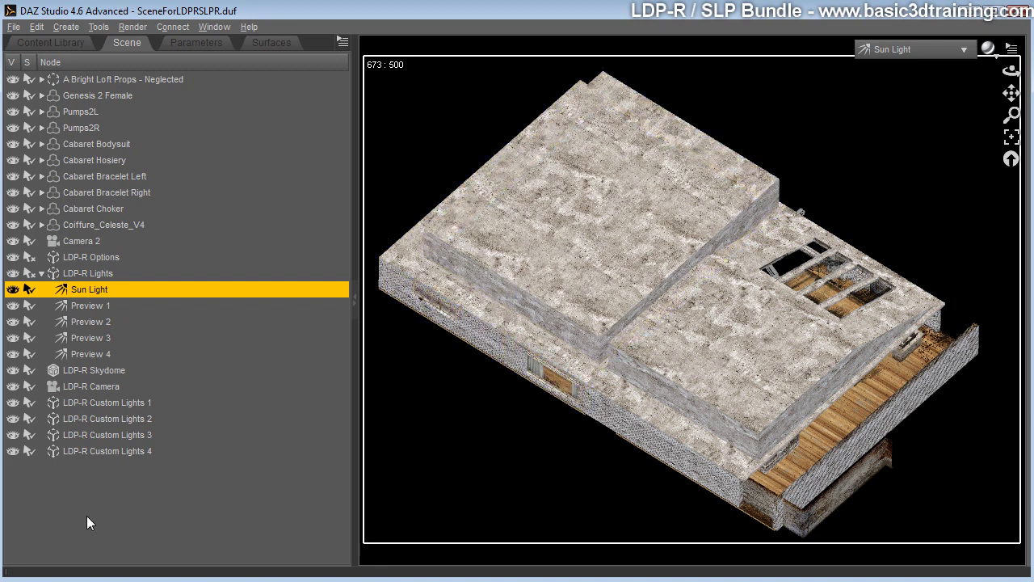
Step: Using Node Selection, pick and hide abl ceiling 02 and abl ceiling 01
{"action": "left_click", "coordinate": [98, 26]}
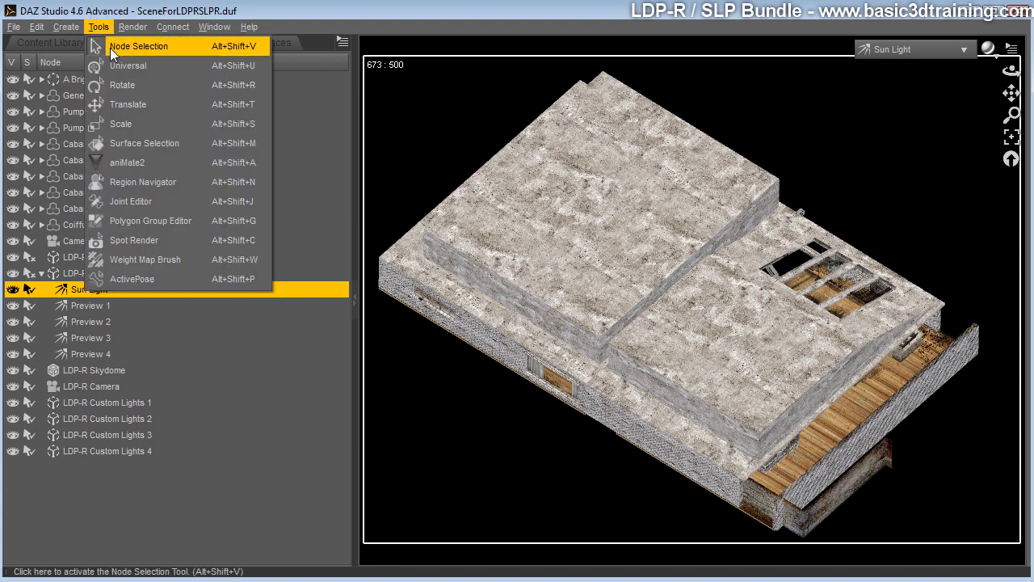
{"action": "left_click", "coordinate": [136, 47]}
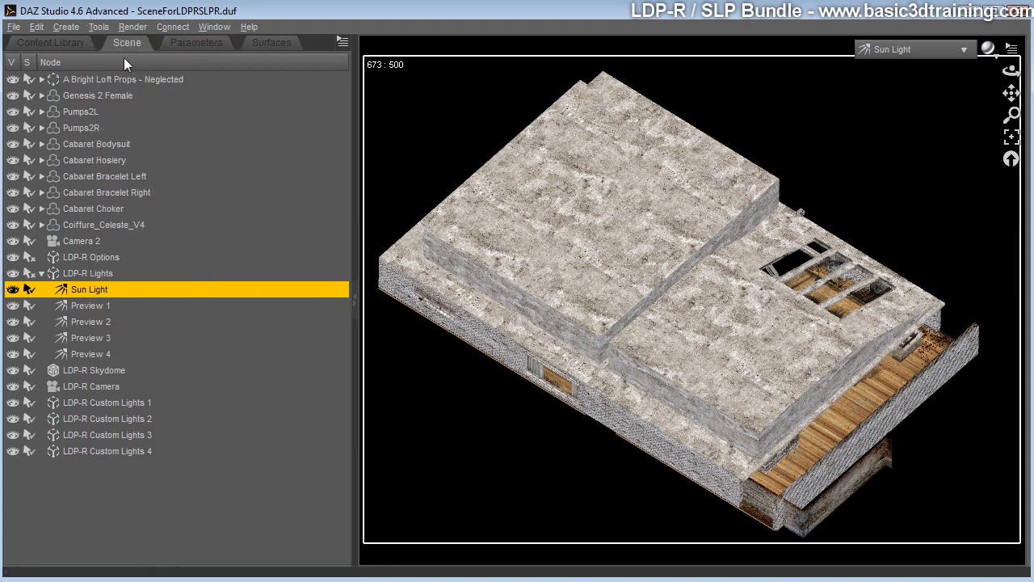
{"action": "left_click", "coordinate": [601, 243]}
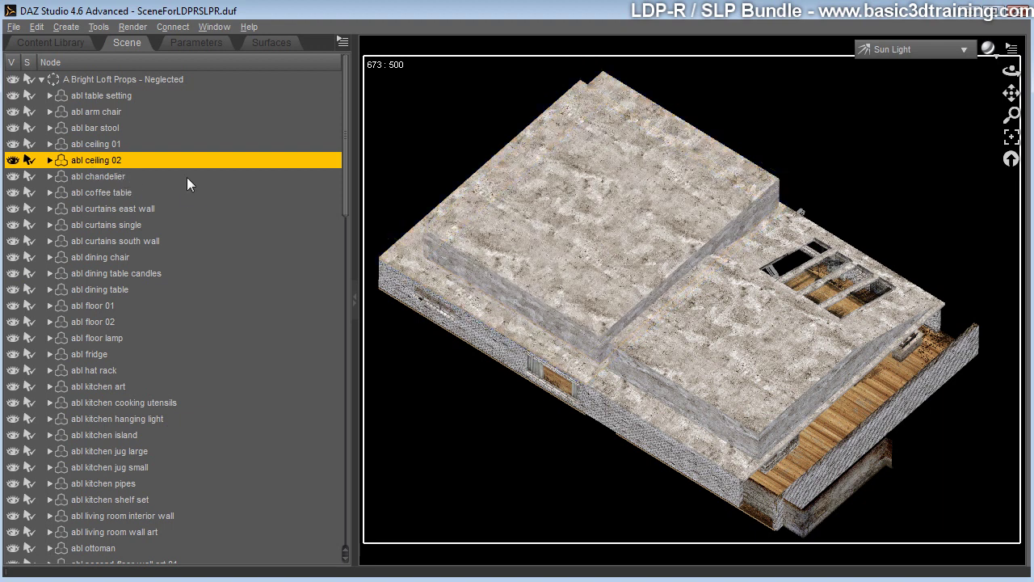
{"action": "left_click", "coordinate": [12, 160]}
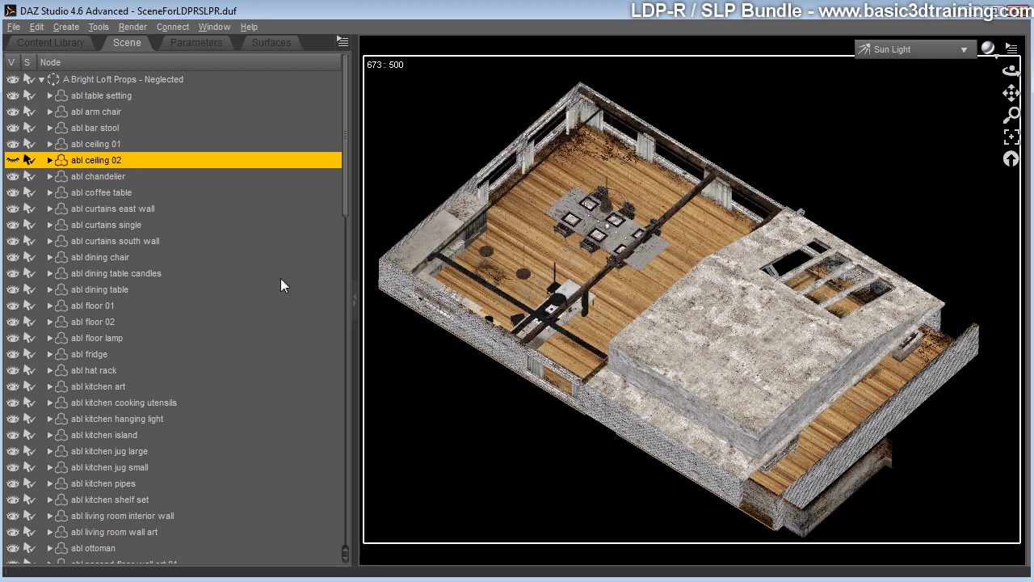
{"action": "left_click", "coordinate": [775, 345]}
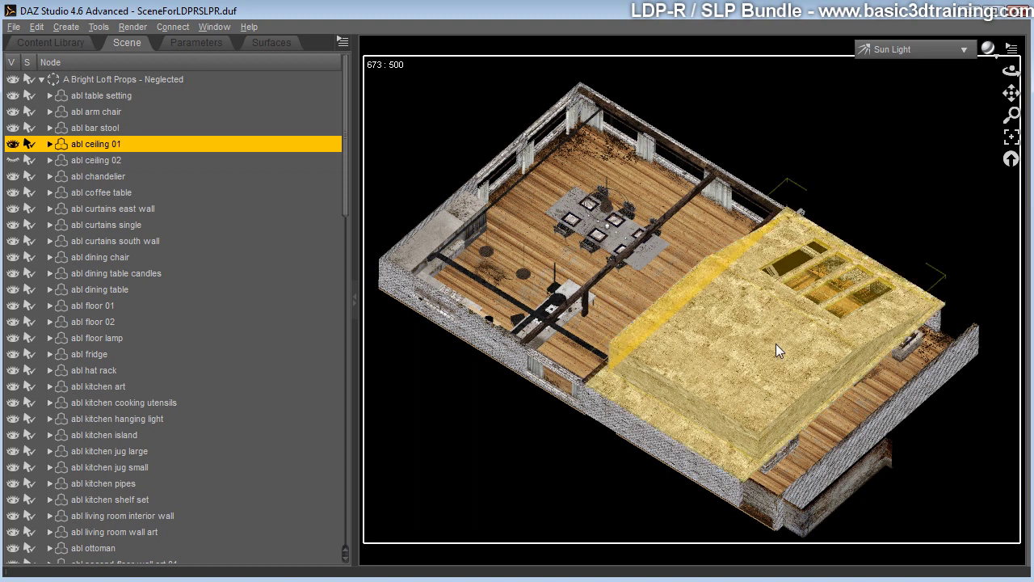
{"action": "left_click", "coordinate": [12, 143]}
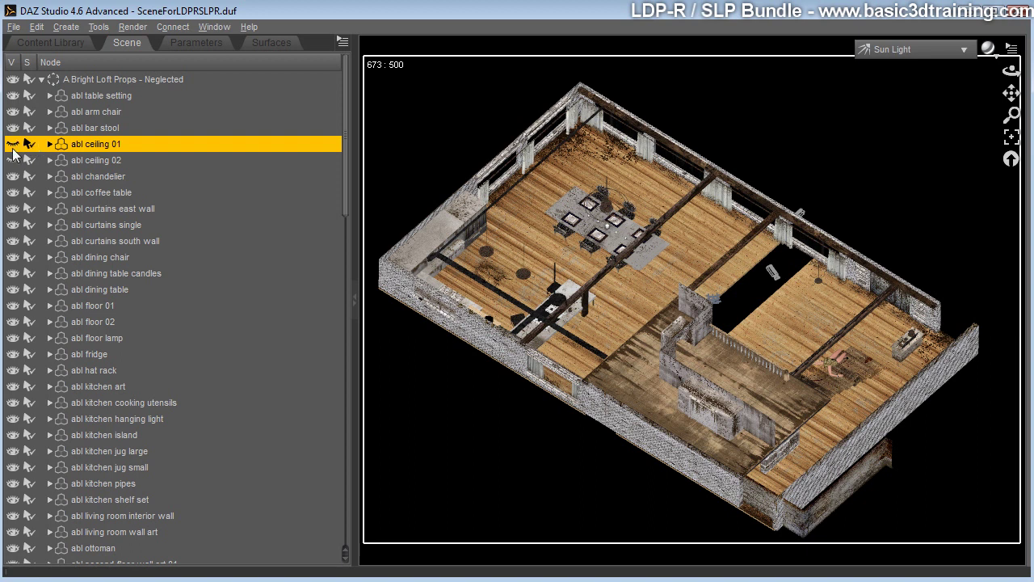
Step: Restore both ceilings, then hide abl ceiling 02 again, leaving ceiling 01 visible
{"action": "left_click", "coordinate": [14, 160]}
{"action": "left_click", "coordinate": [13, 160]}
{"action": "left_click", "coordinate": [13, 144]}
{"action": "left_click", "coordinate": [14, 160]}
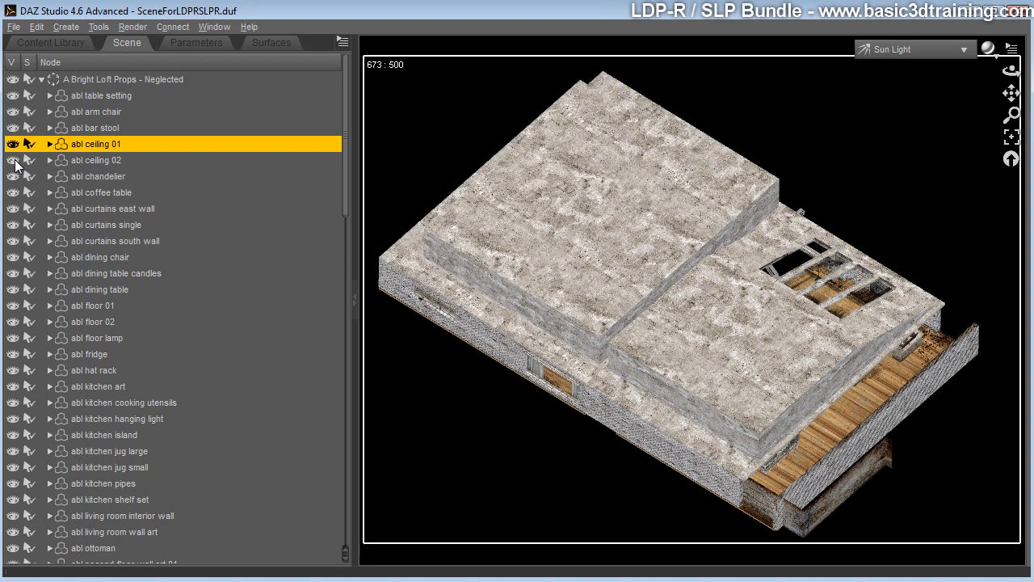
{"action": "left_click", "coordinate": [13, 160]}
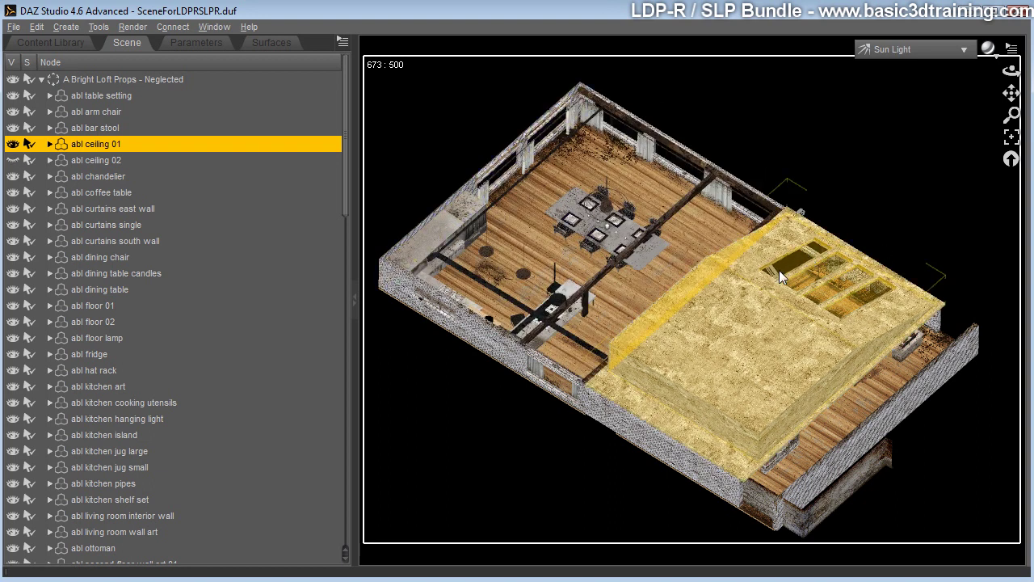
Step: Scale abl_ceiling_01 to 202.6% and move it to X -18.08, Z -367.00
{"action": "left_click", "coordinate": [739, 339]}
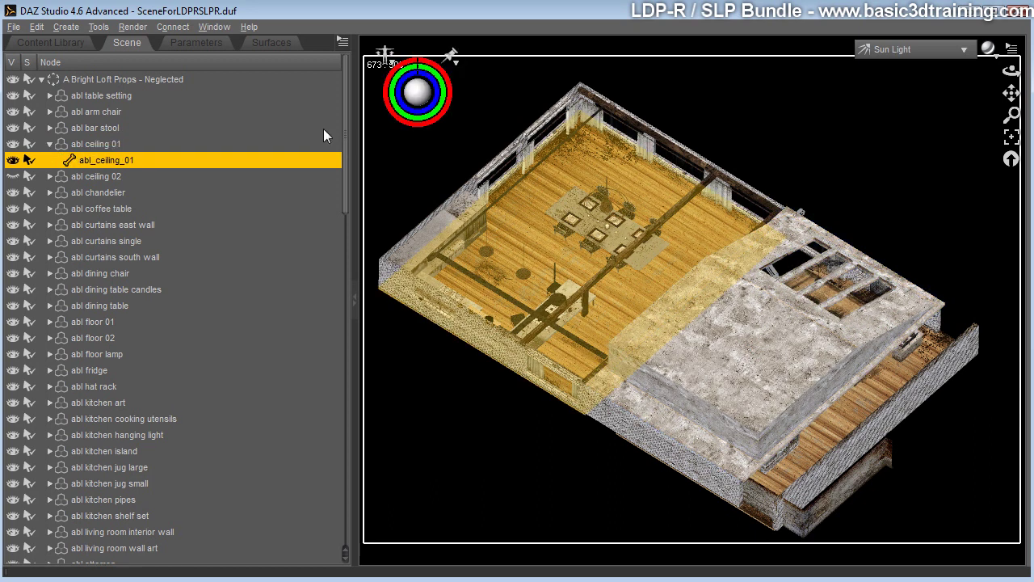
{"action": "left_click", "coordinate": [197, 42]}
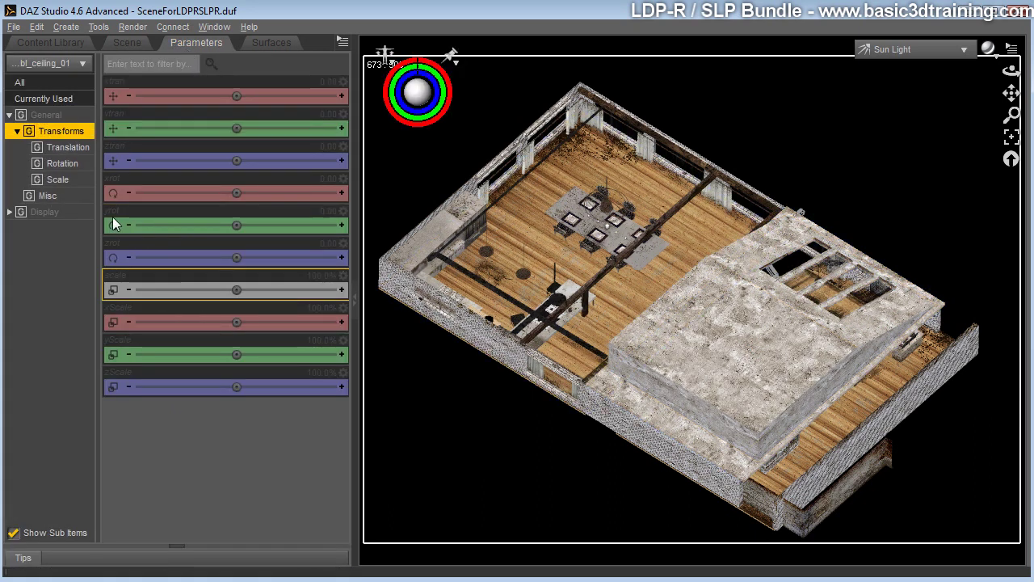
{"action": "left_click", "coordinate": [54, 115]}
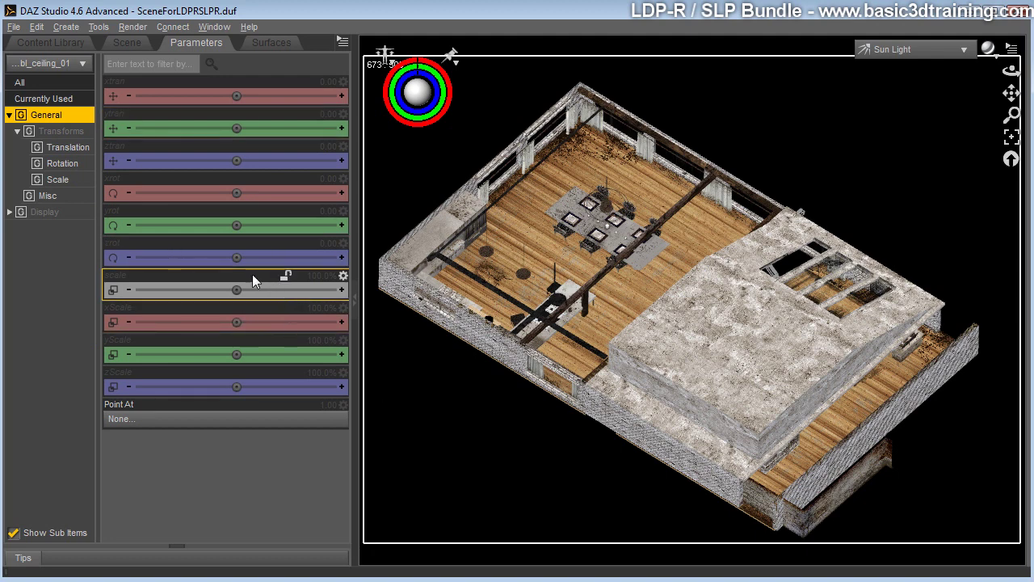
{"action": "left_click_drag", "start_coordinate": [242, 289], "coordinate": [295, 289]}
{"action": "left_click_drag", "start_coordinate": [248, 108], "coordinate": [237, 108]}
{"action": "left_click_drag", "start_coordinate": [246, 164], "coordinate": [165, 164]}
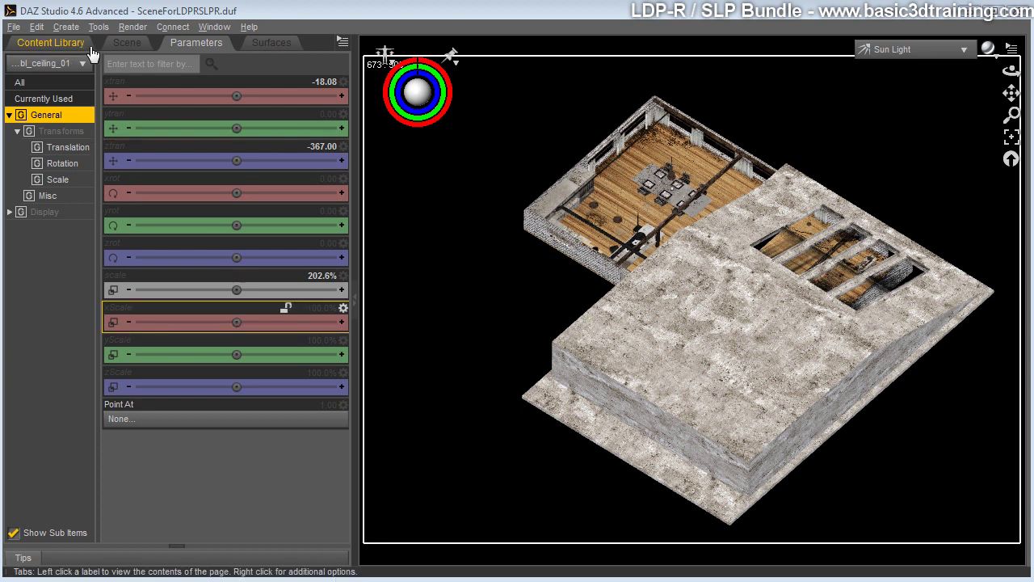
{"action": "left_click", "coordinate": [127, 44]}
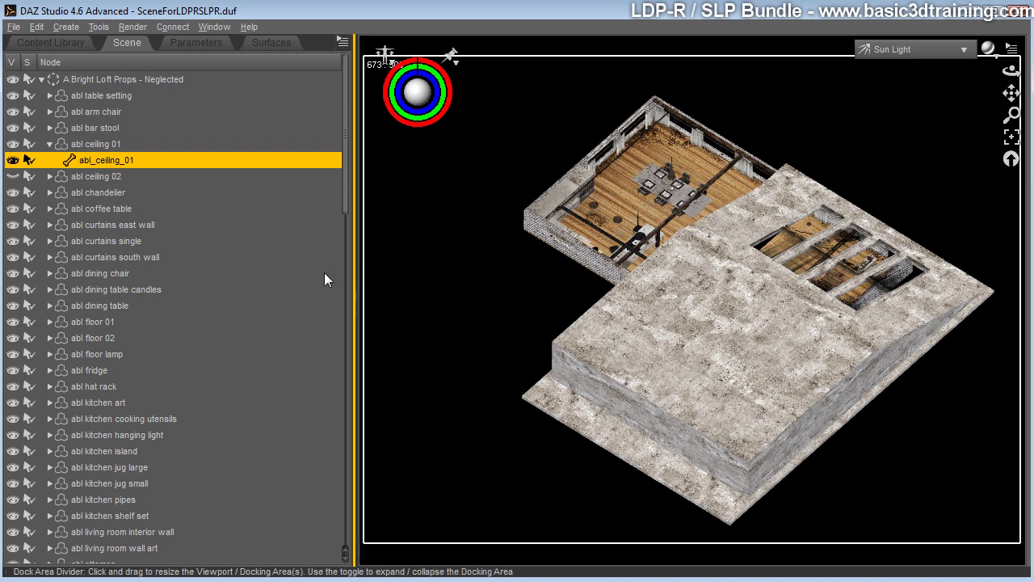
Step: Hide the resized abl_ceiling_01, orbit to a flatter angle, and collapse the loft props group
{"action": "left_click", "coordinate": [12, 160]}
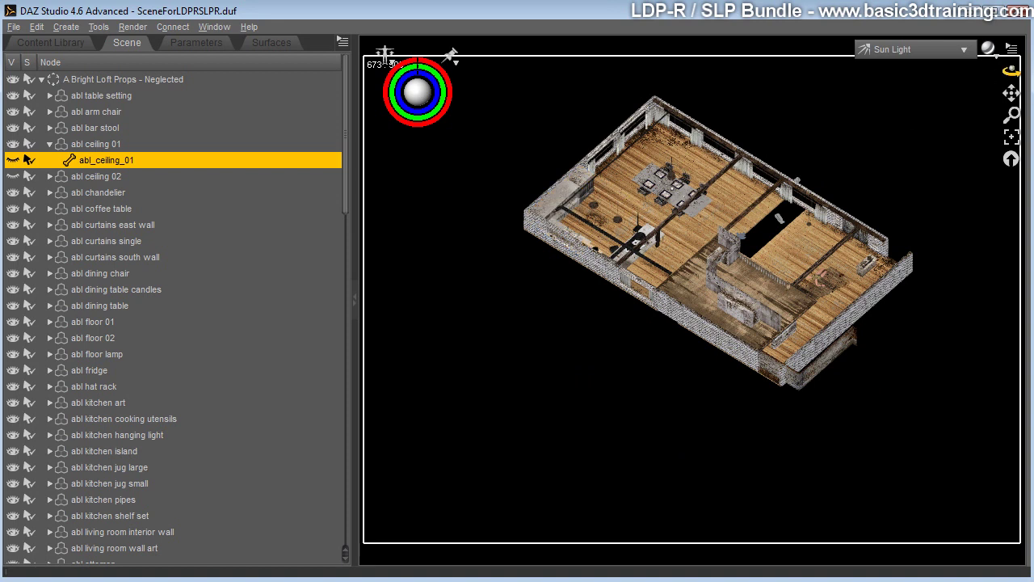
{"action": "left_click_drag", "start_coordinate": [1010, 71], "coordinate": [727, 90]}
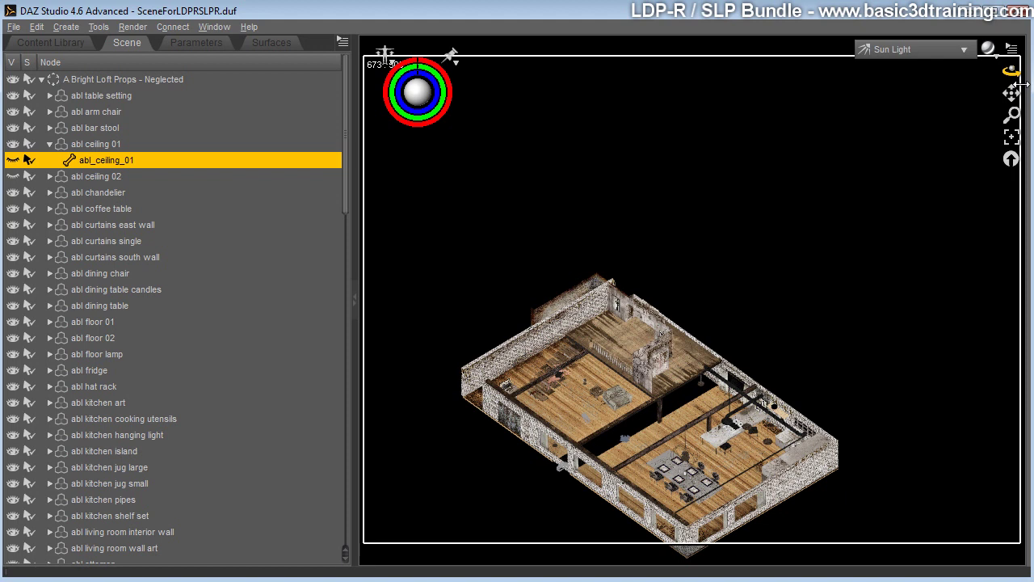
{"action": "left_click", "coordinate": [61, 42]}
{"action": "left_click", "coordinate": [129, 44]}
{"action": "left_click", "coordinate": [40, 79]}
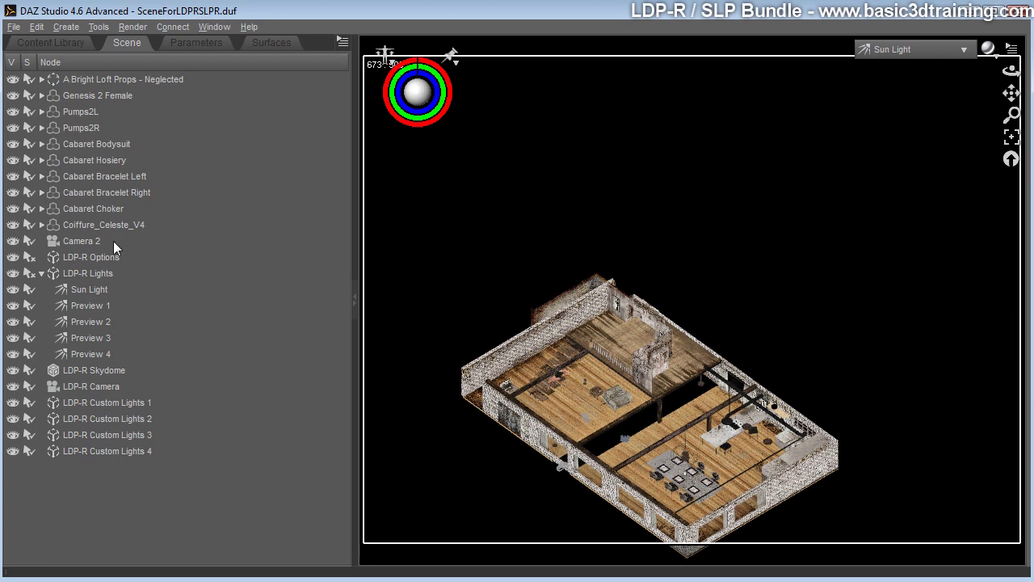
Step: Select the abl wooden beams in the viewport, hide them, and orbit to inspect the interior
{"action": "left_click", "coordinate": [79, 290]}
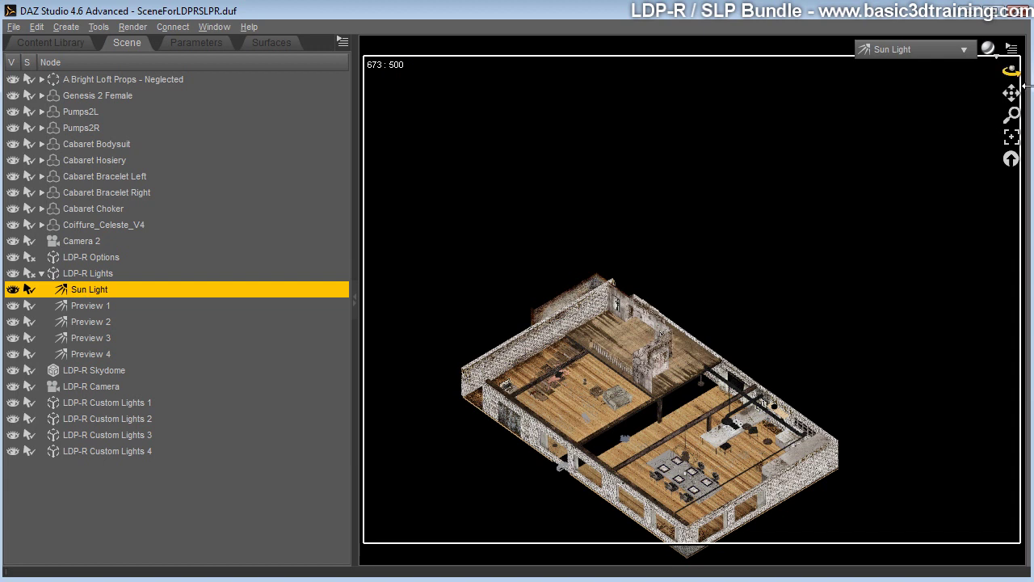
{"action": "left_click_drag", "start_coordinate": [1012, 72], "coordinate": [784, 73]}
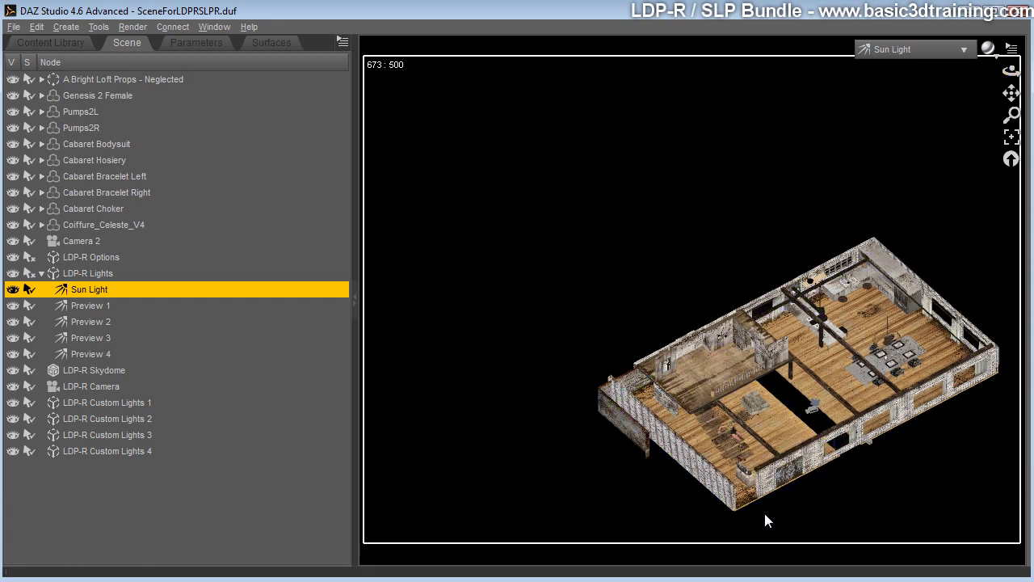
{"action": "left_click", "coordinate": [754, 432]}
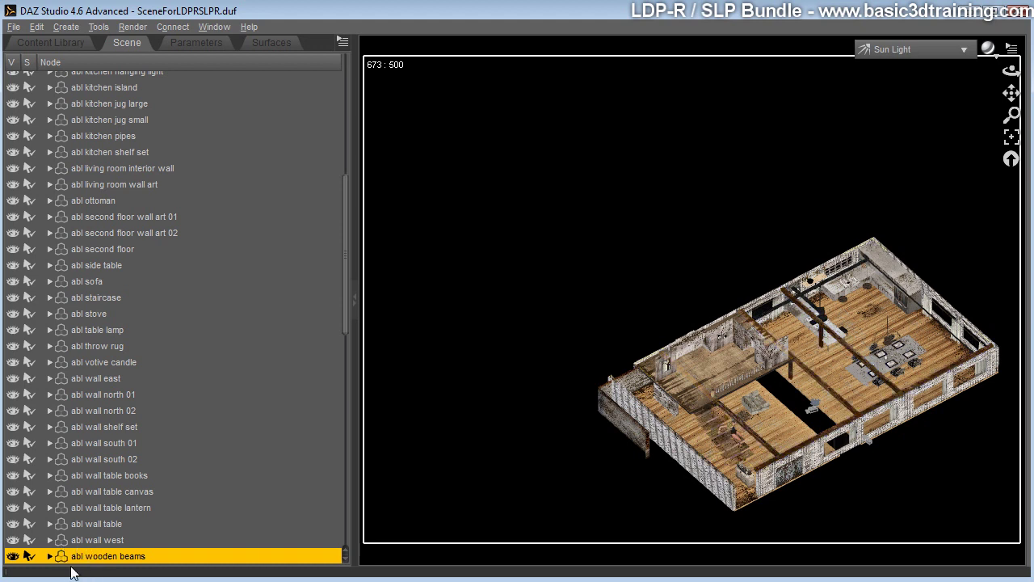
{"action": "left_click", "coordinate": [14, 557]}
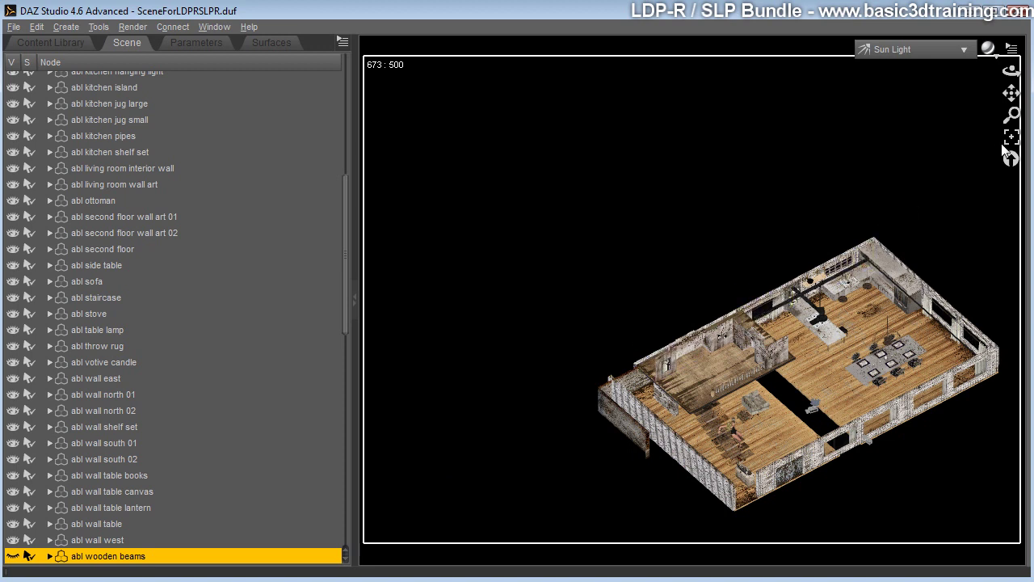
{"action": "mouse_move", "coordinate": [1016, 78]}
{"action": "left_mouse_down"}
{"action": "mouse_move", "coordinate": [981, 79]}
{"action": "mouse_move", "coordinate": [1022, 85]}
{"action": "left_mouse_up"}
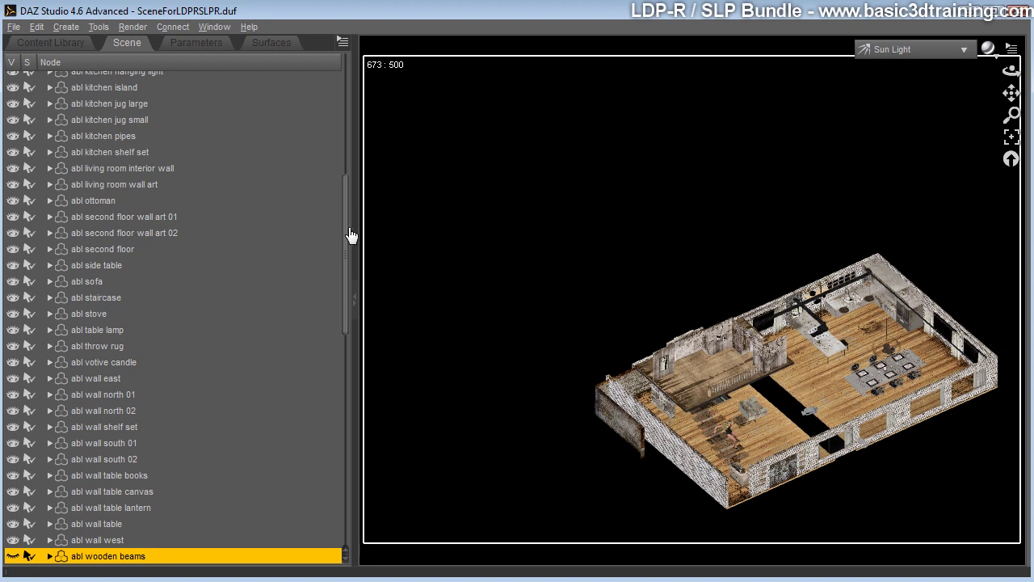
{"action": "left_click_drag", "start_coordinate": [350, 232], "coordinate": [353, 89]}
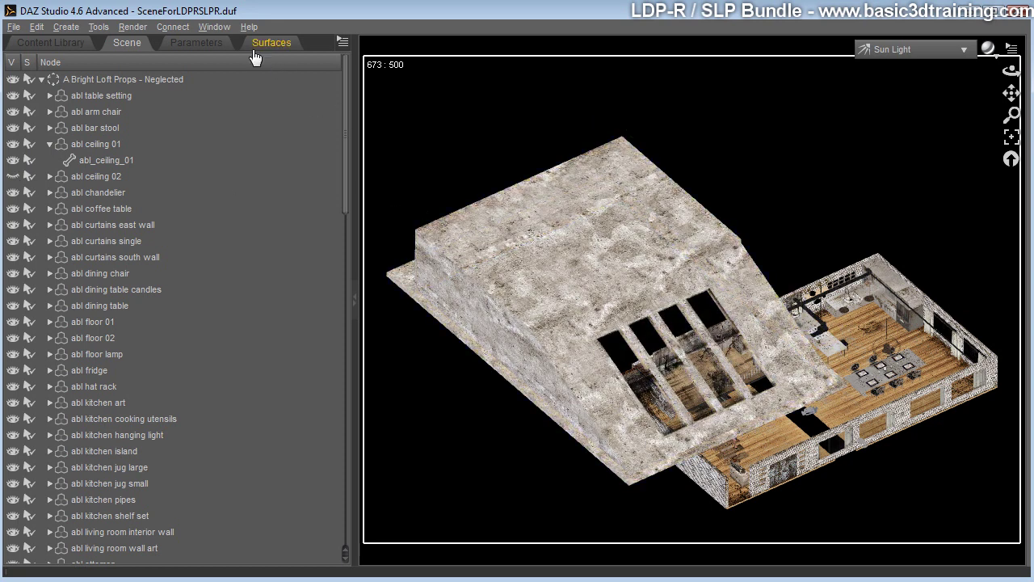
Step: Shift the wooden beams slightly along Z and X
{"action": "left_click", "coordinate": [197, 42]}
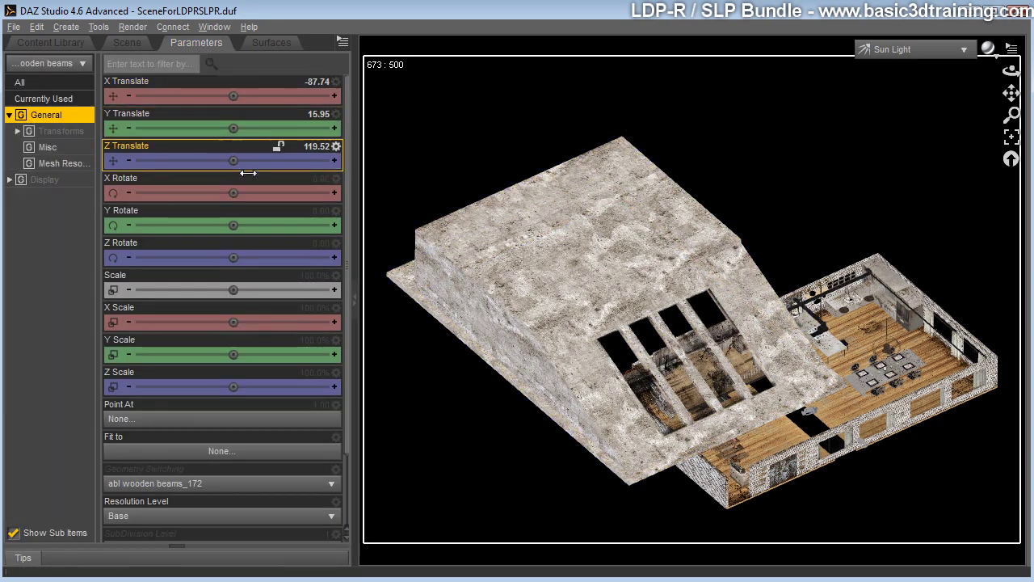
{"action": "left_click_drag", "start_coordinate": [248, 172], "coordinate": [269, 172]}
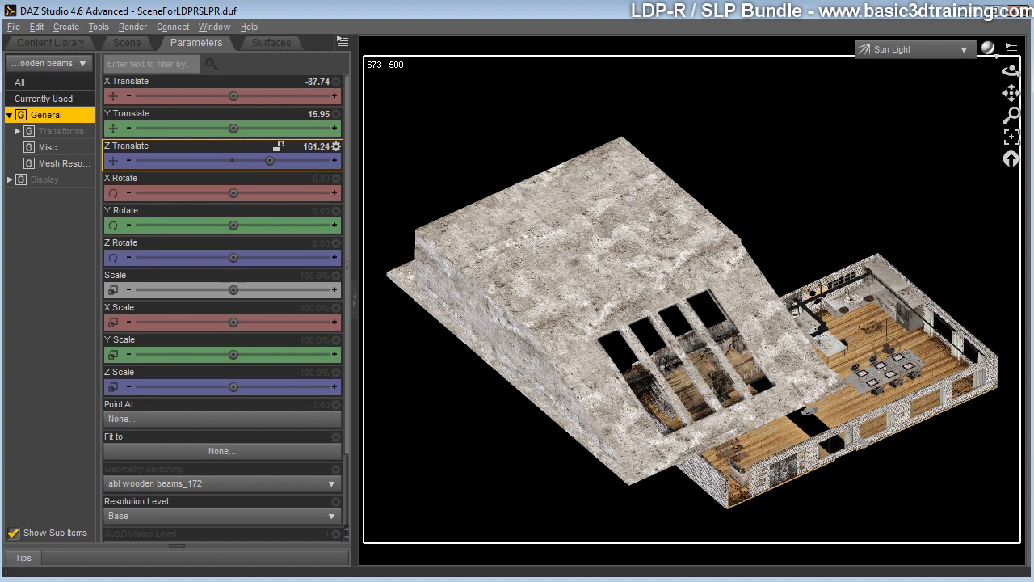
{"action": "left_click_drag", "start_coordinate": [246, 97], "coordinate": [273, 96]}
Step: Move abl_ceiling_01 to X -38.32 and rotate it -88.86° on Y above the loft
{"action": "left_click", "coordinate": [127, 42]}
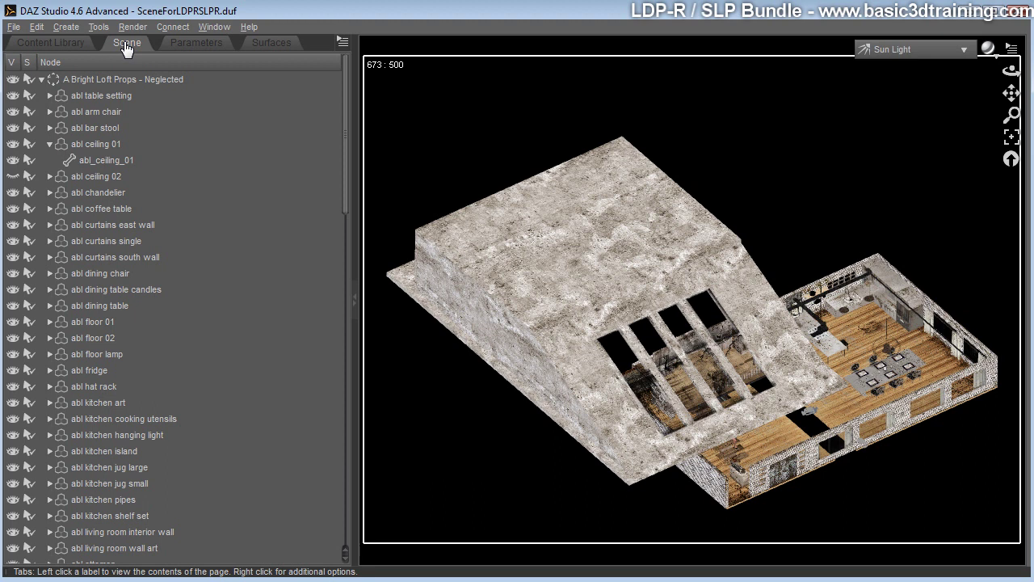
{"action": "left_click", "coordinate": [101, 158]}
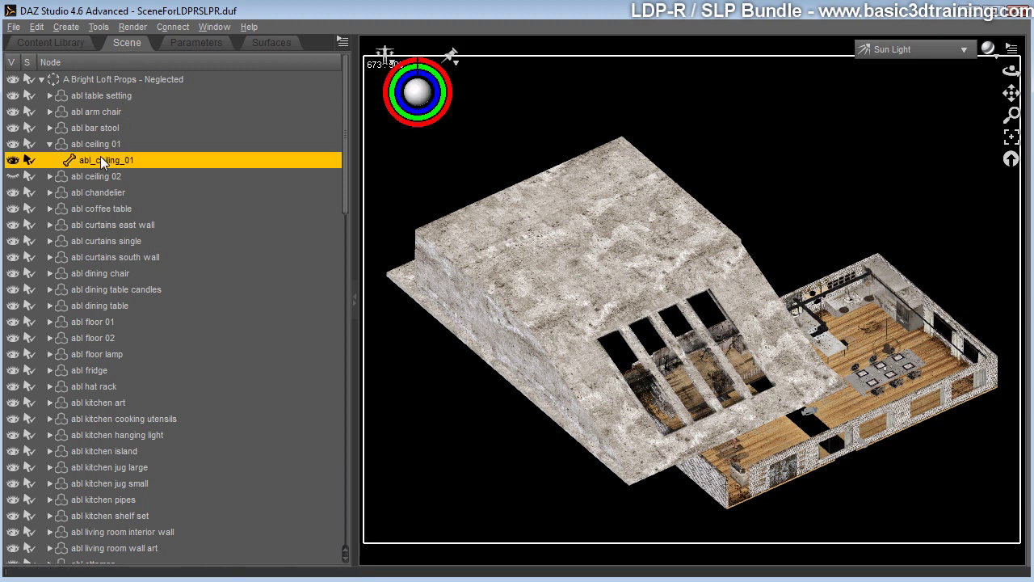
{"action": "left_click", "coordinate": [13, 161]}
{"action": "left_click", "coordinate": [13, 161]}
{"action": "left_click", "coordinate": [195, 42]}
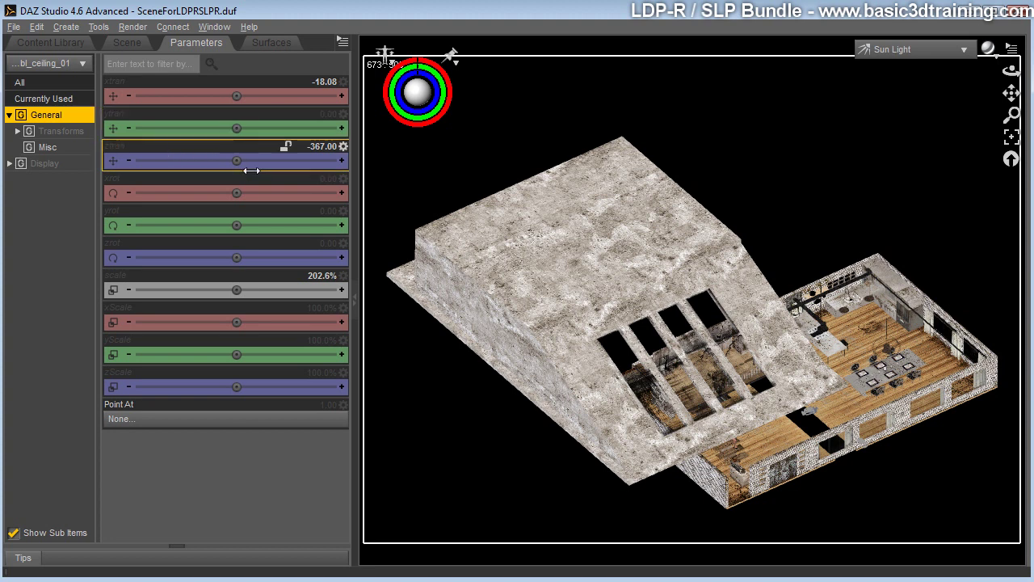
{"action": "left_click_drag", "start_coordinate": [246, 160], "coordinate": [299, 161]}
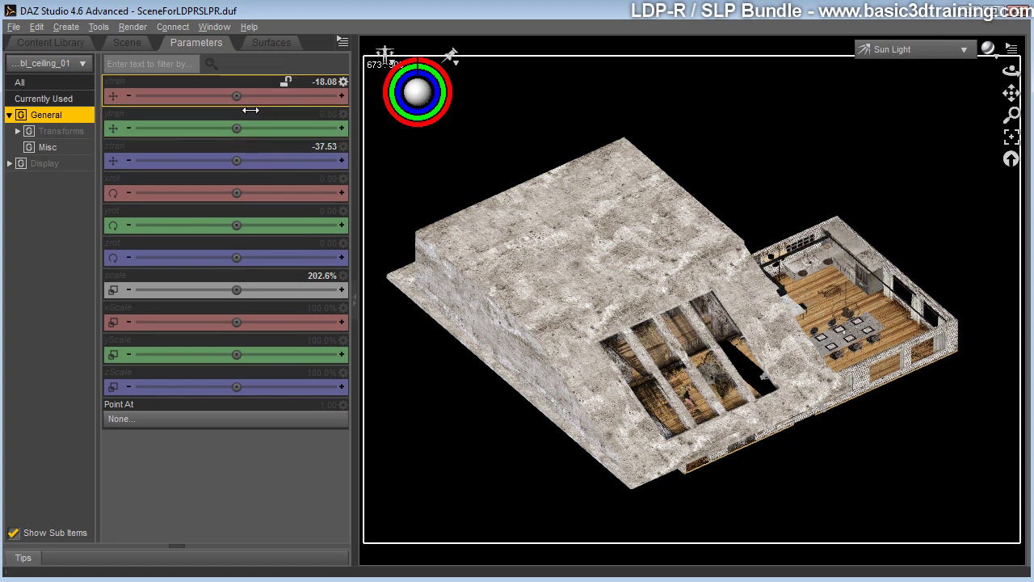
{"action": "left_click_drag", "start_coordinate": [250, 101], "coordinate": [228, 101]}
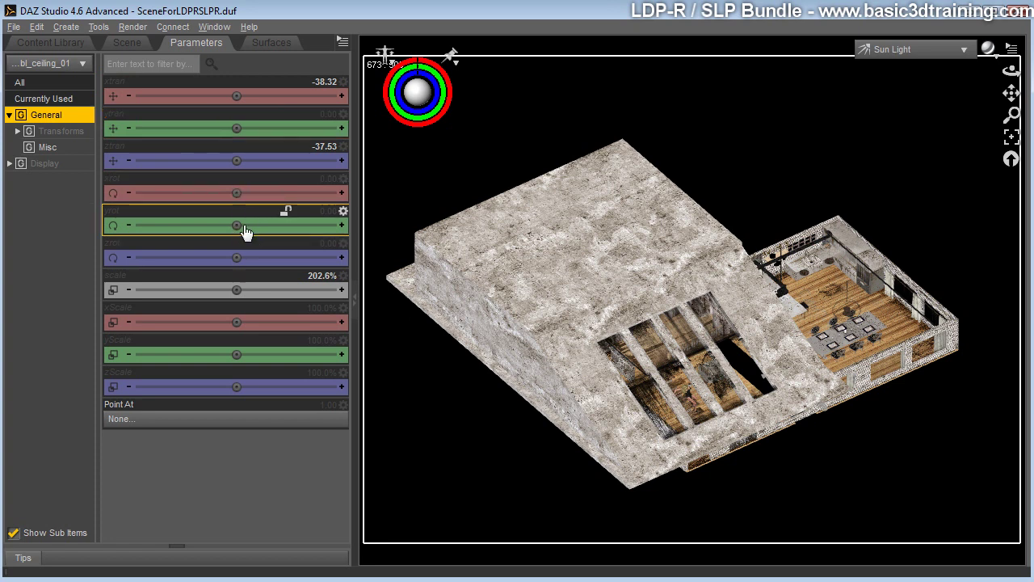
{"action": "left_click_drag", "start_coordinate": [285, 211], "coordinate": [285, 211]}
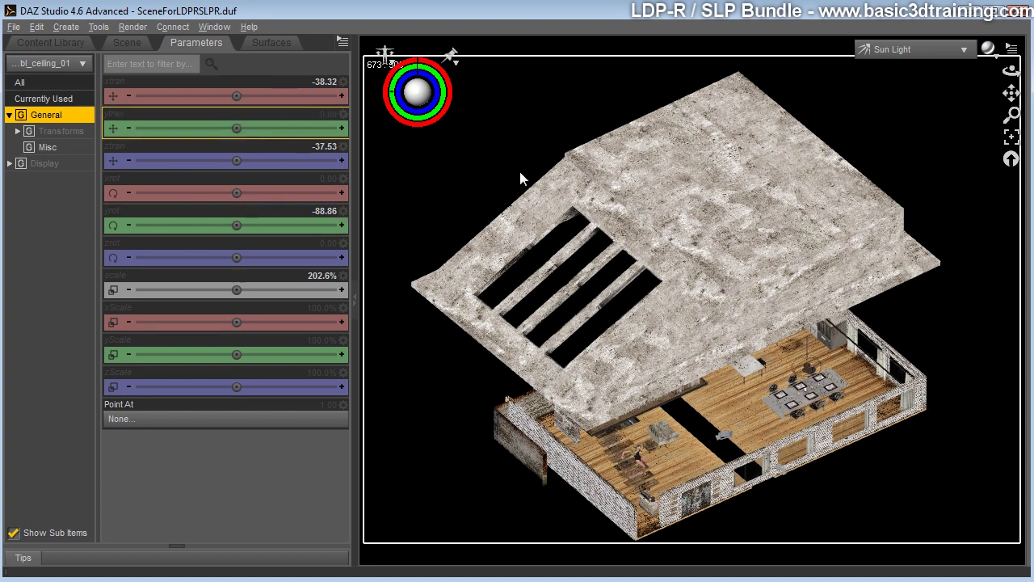
Step: With the Translate gizmo, drag the ceiling over the loft and enlarge it slightly
{"action": "left_click", "coordinate": [98, 27]}
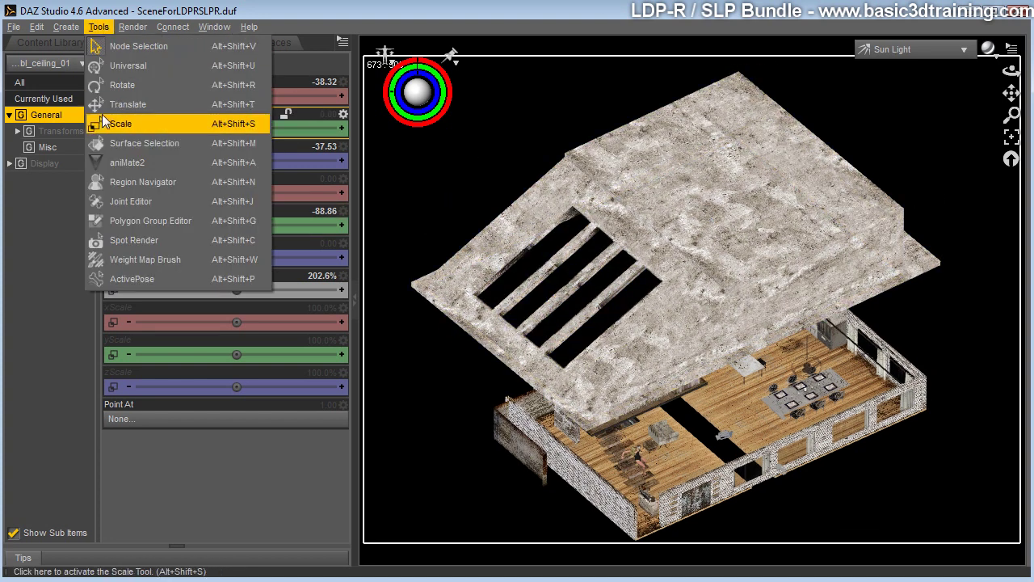
{"action": "left_click", "coordinate": [103, 107]}
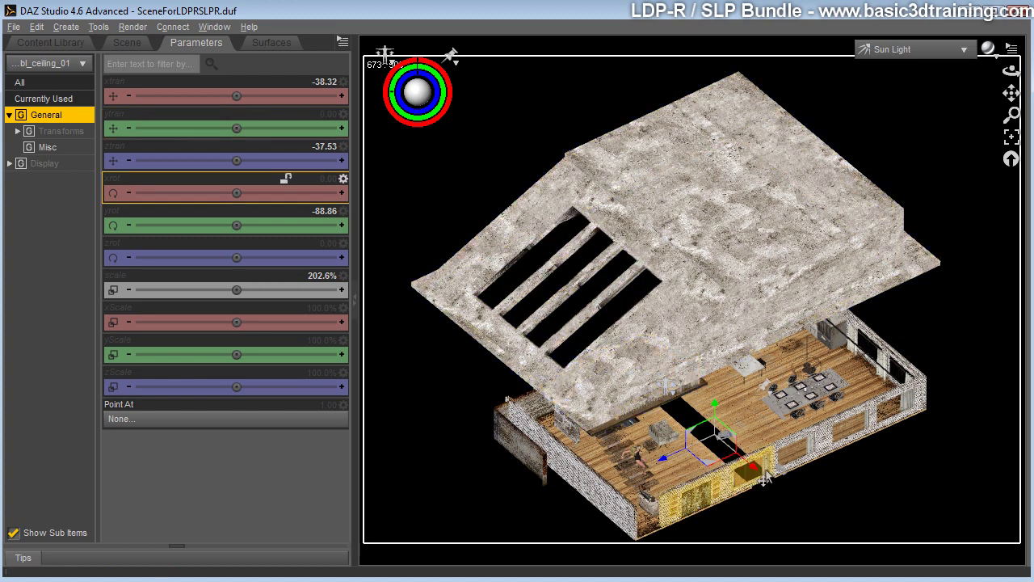
{"action": "left_click_drag", "start_coordinate": [769, 491], "coordinate": [737, 573]}
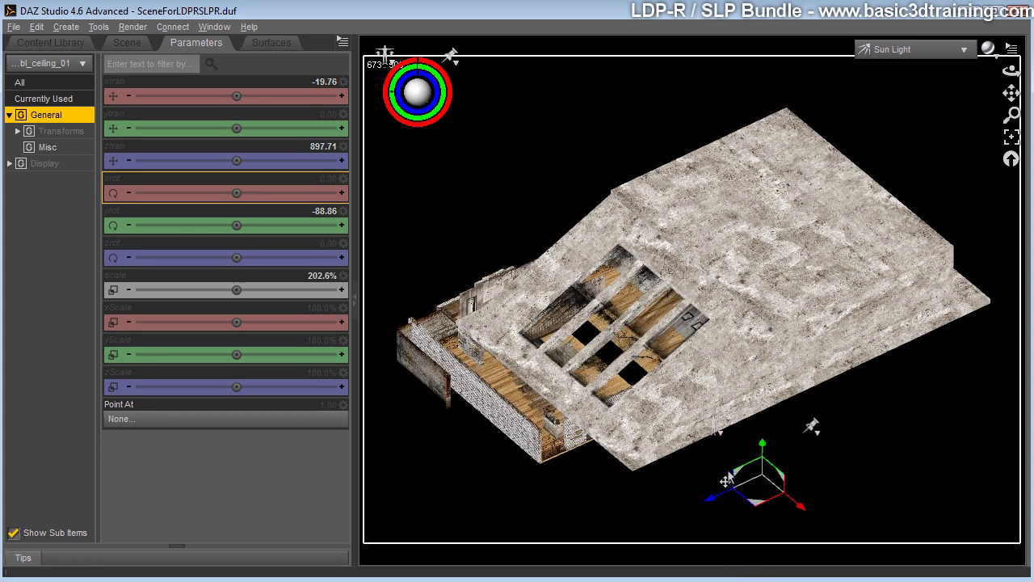
{"action": "left_click_drag", "start_coordinate": [764, 513], "coordinate": [740, 527]}
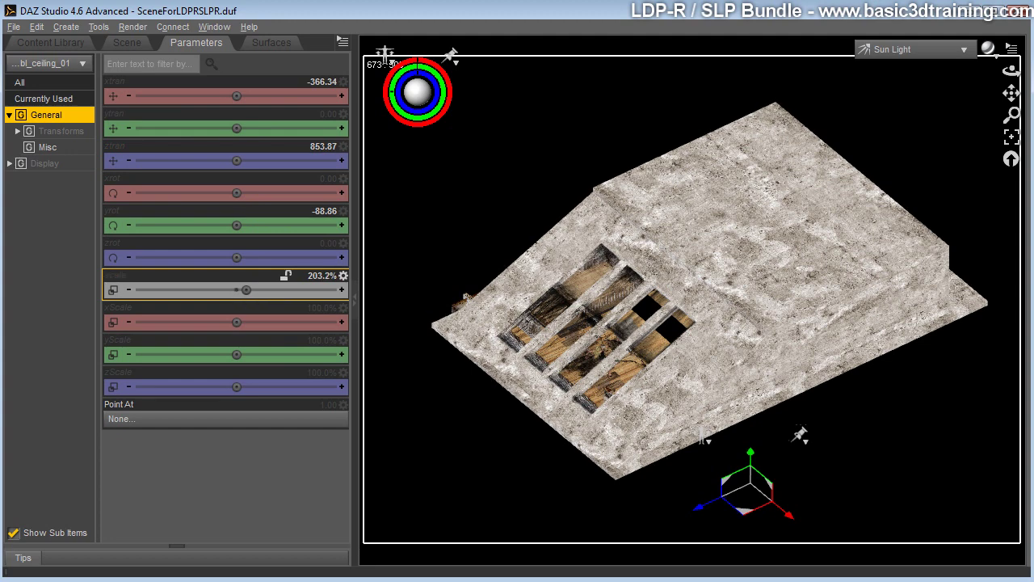
{"action": "left_click_drag", "start_coordinate": [237, 289], "coordinate": [284, 289]}
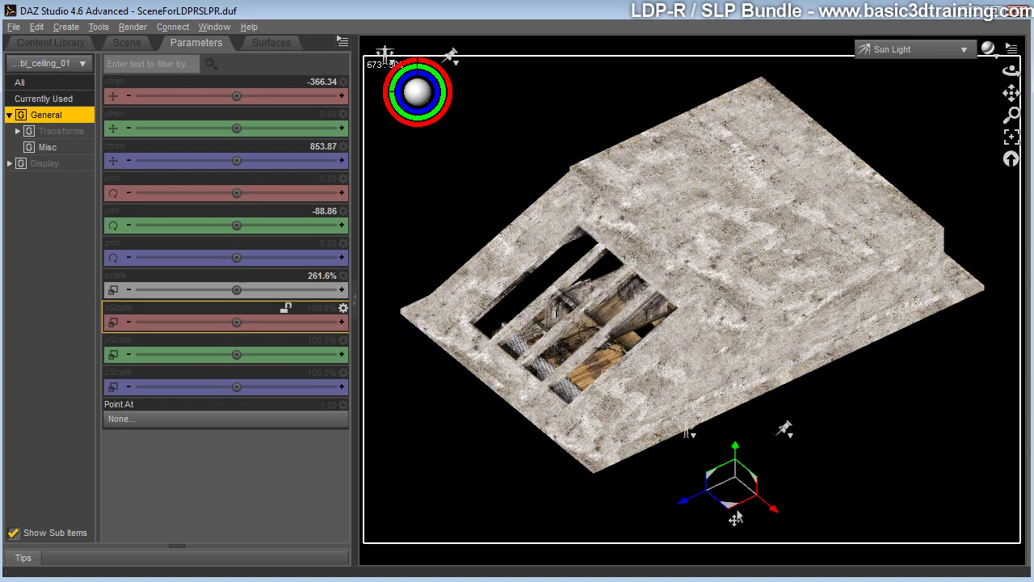
{"action": "left_click_drag", "start_coordinate": [735, 514], "coordinate": [765, 531]}
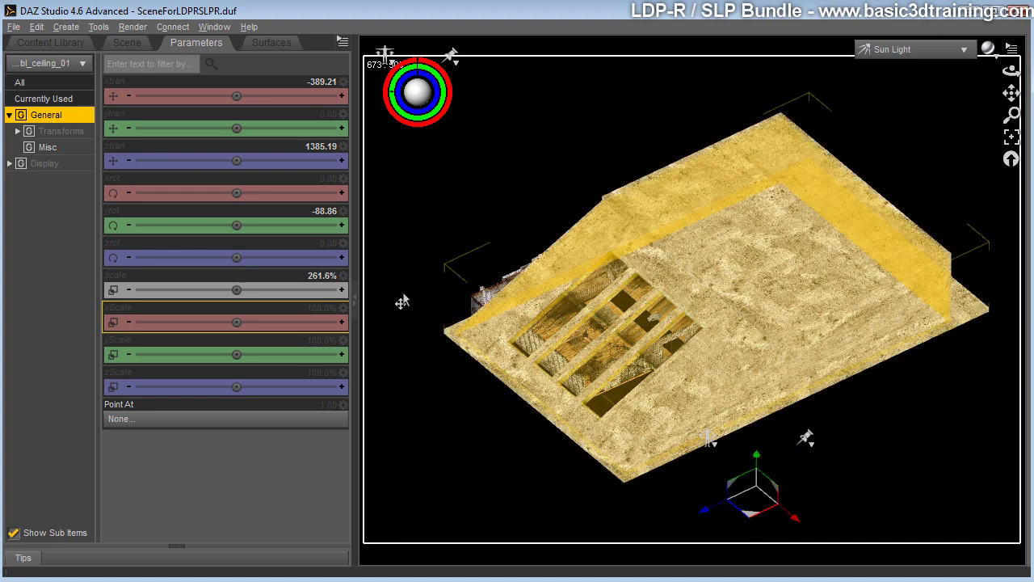
Step: Set the ceiling scale to 400% then 500%, and slide it to X -84.68, Z 2625.53
{"action": "left_click", "coordinate": [319, 276]}
{"action": "type", "text": "400"}
{"action": "key", "text": "Return"}
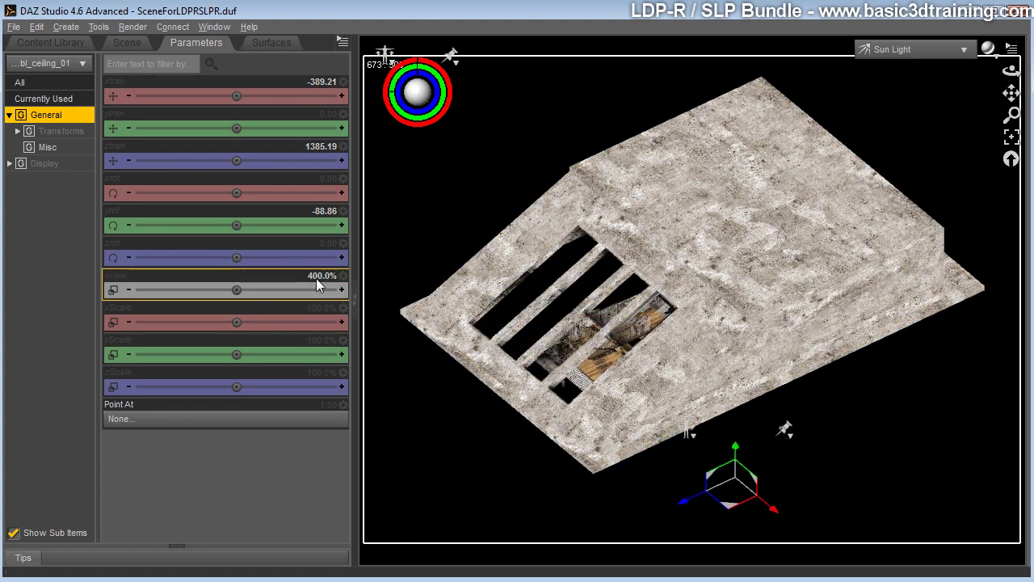
{"action": "left_click", "coordinate": [314, 277]}
{"action": "type", "text": "500"}
{"action": "key", "text": "Return"}
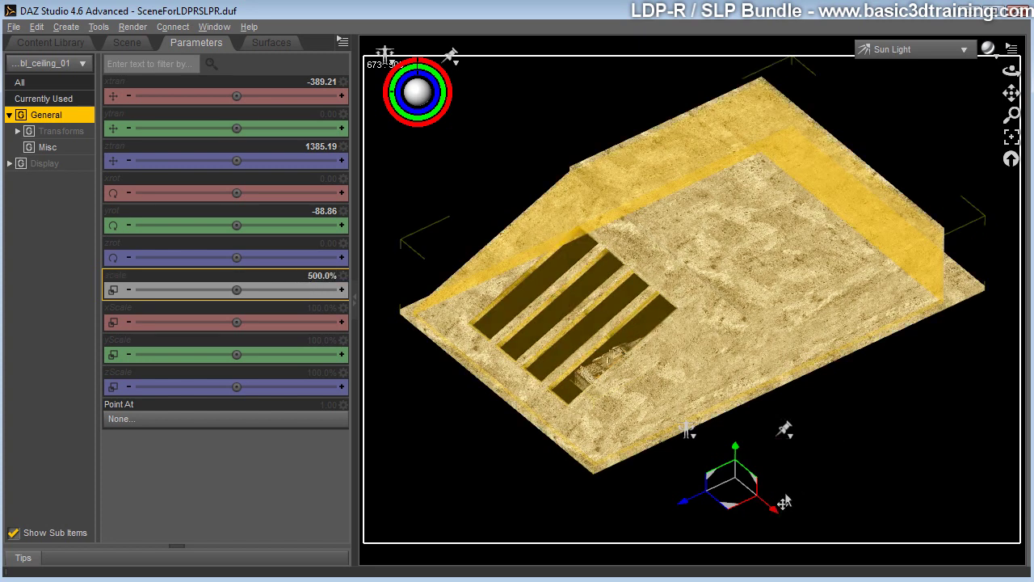
{"action": "mouse_move", "coordinate": [733, 512]}
{"action": "left_mouse_down"}
{"action": "mouse_move", "coordinate": [775, 535]}
{"action": "mouse_move", "coordinate": [746, 519]}
{"action": "left_mouse_up"}
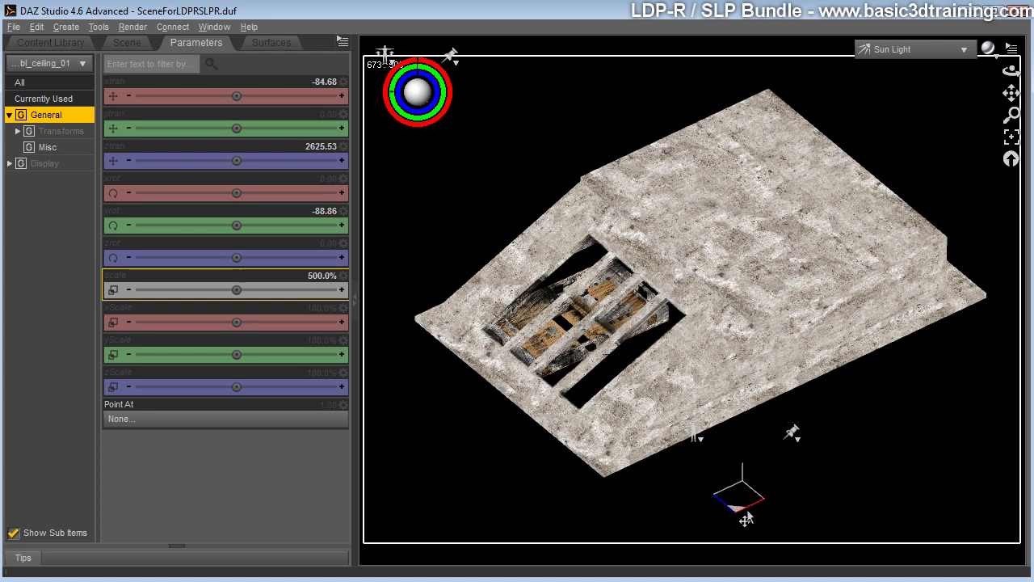
{"action": "left_click_drag", "start_coordinate": [746, 518], "coordinate": [746, 518]}
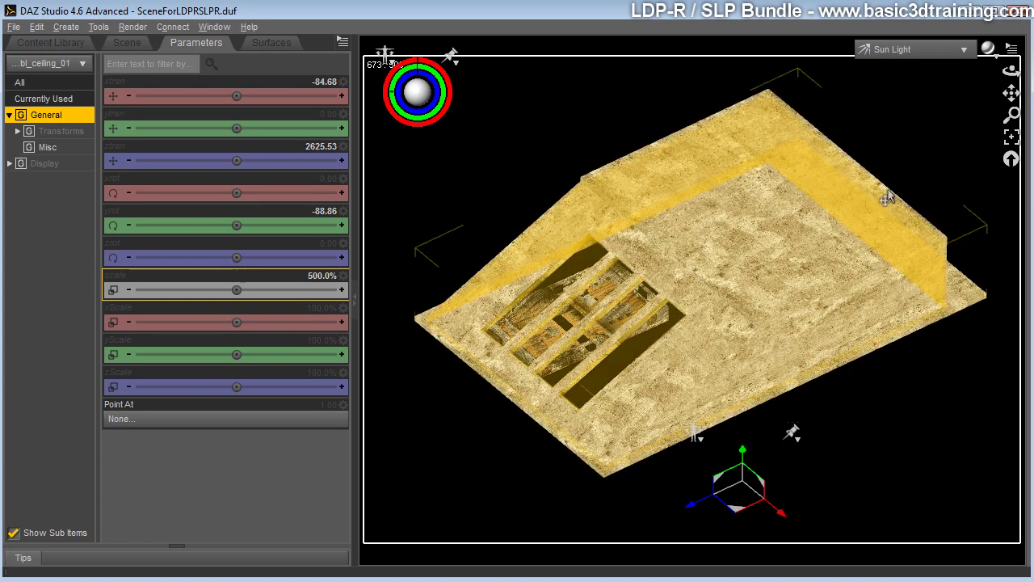
{"action": "left_click", "coordinate": [923, 49]}
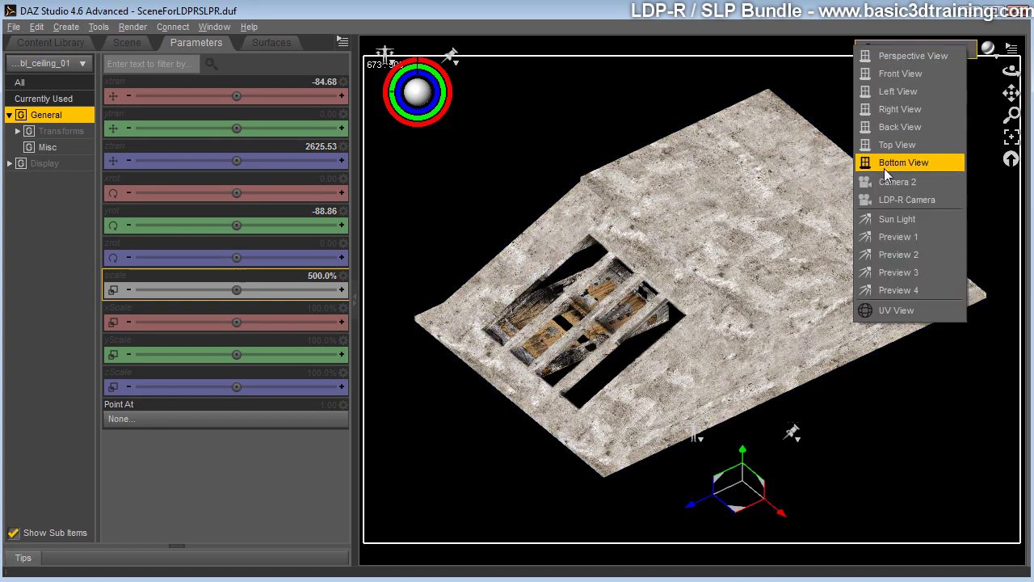
Step: View through the LDP-R Camera and select its node in the Scene list
{"action": "left_click", "coordinate": [891, 202]}
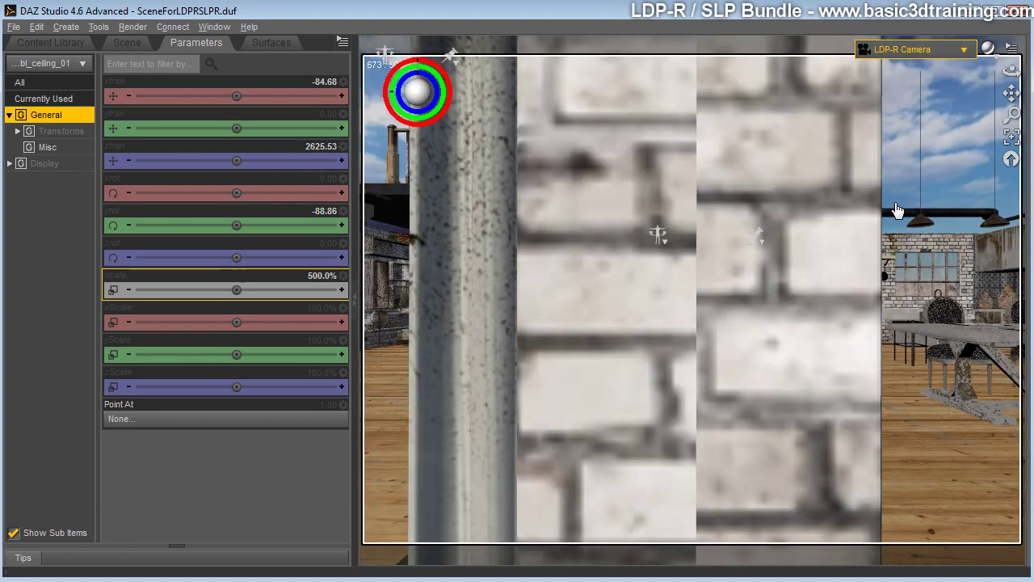
{"action": "left_click", "coordinate": [126, 43]}
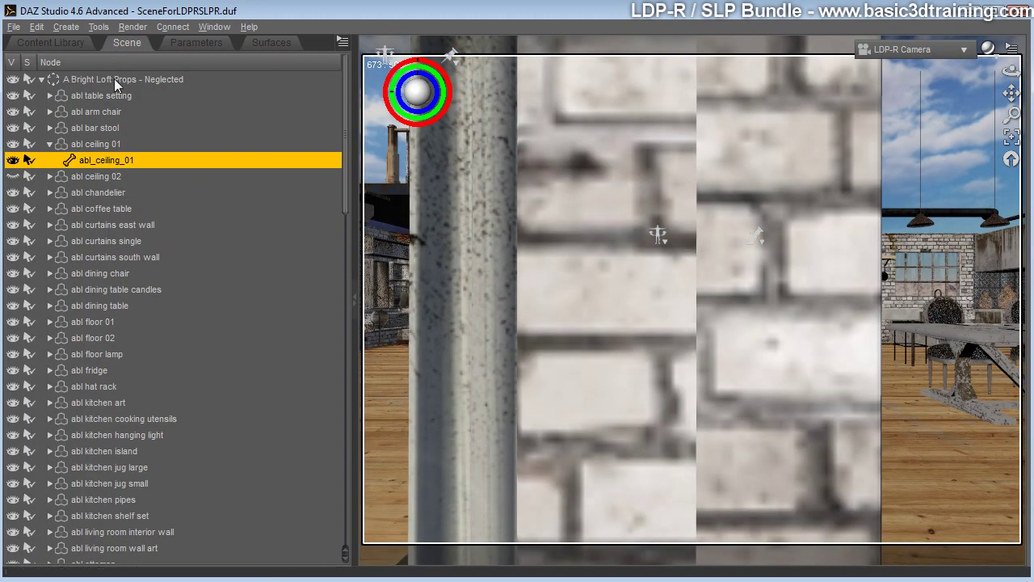
{"action": "left_click", "coordinate": [39, 79]}
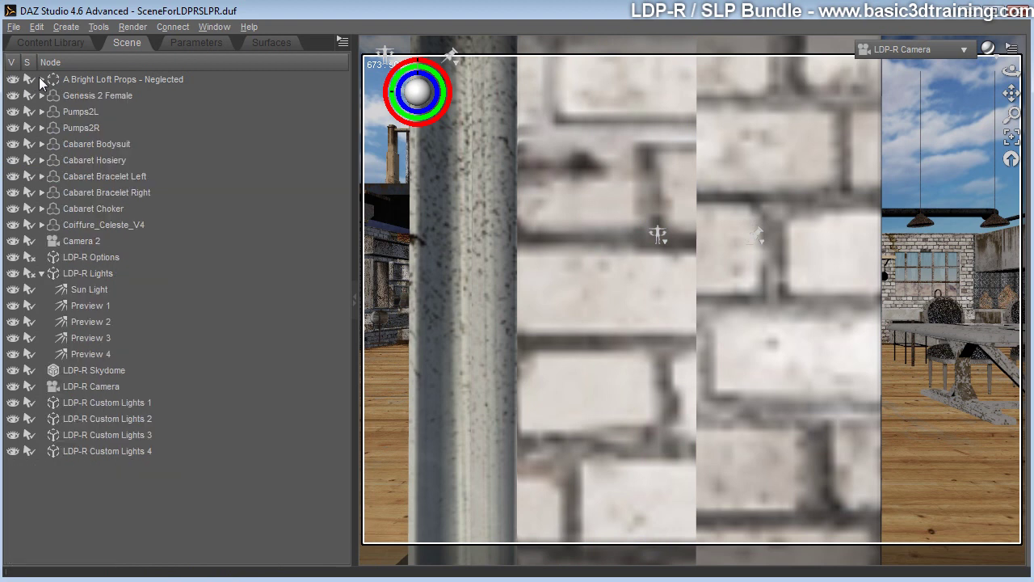
{"action": "left_click", "coordinate": [78, 243]}
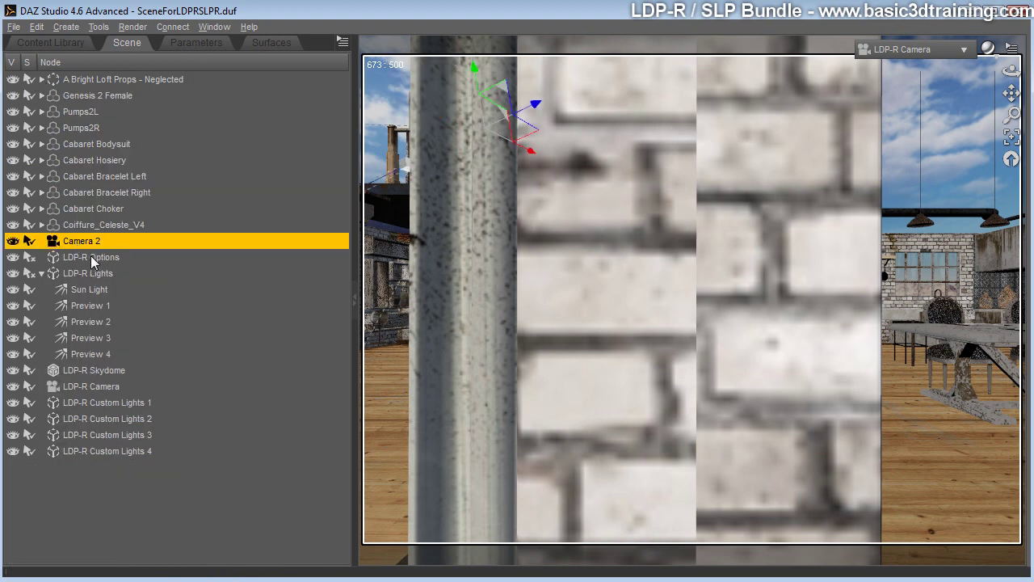
{"action": "left_click", "coordinate": [95, 385]}
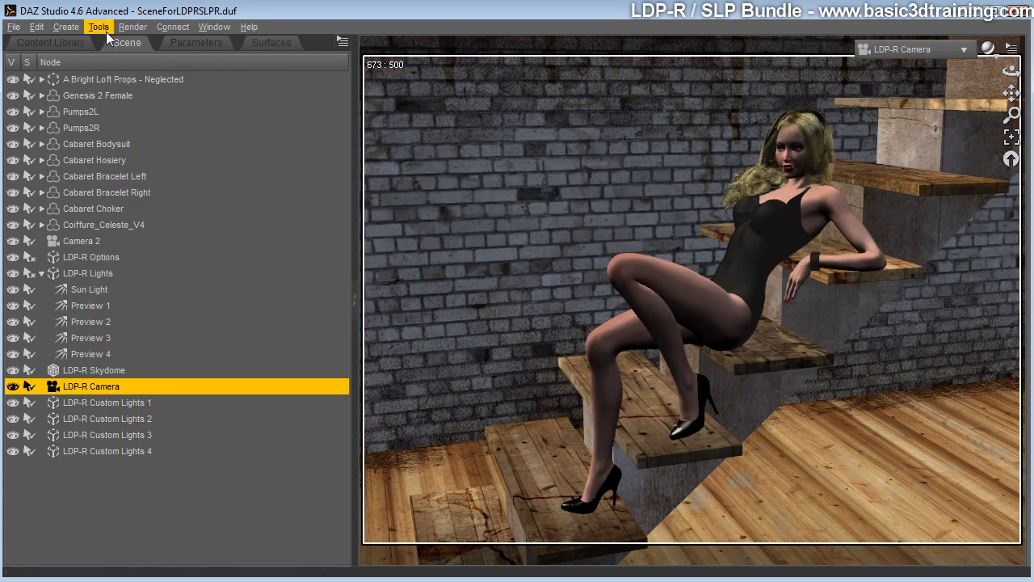
Step: Select the brick west wall behind the woman and briefly toggle its visibility
{"action": "left_click", "coordinate": [98, 27]}
{"action": "left_click", "coordinate": [130, 46]}
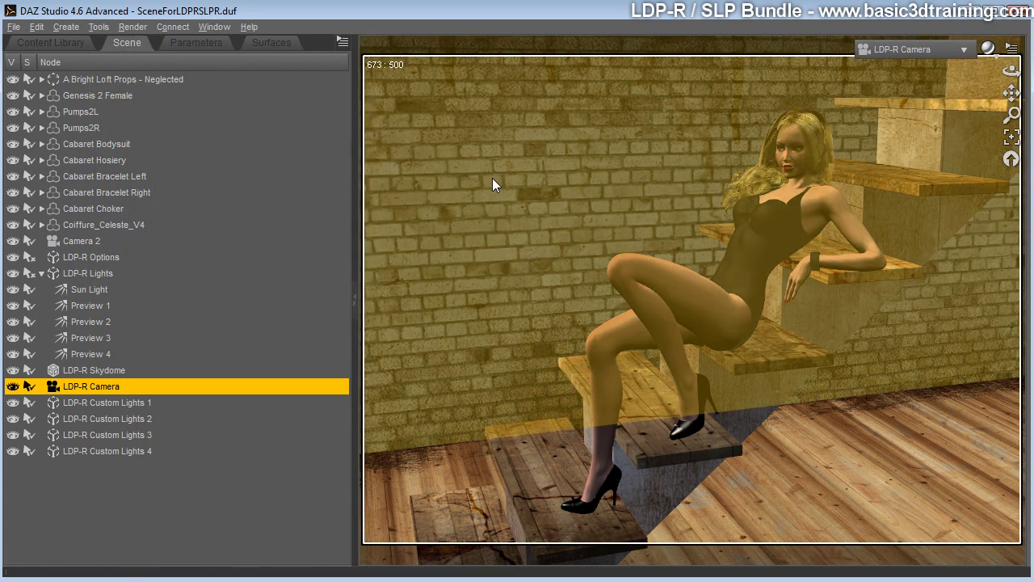
{"action": "left_click", "coordinate": [491, 178]}
{"action": "scroll", "coordinate": [126, 489], "scroll_direction": "down", "scroll_amount": 2}
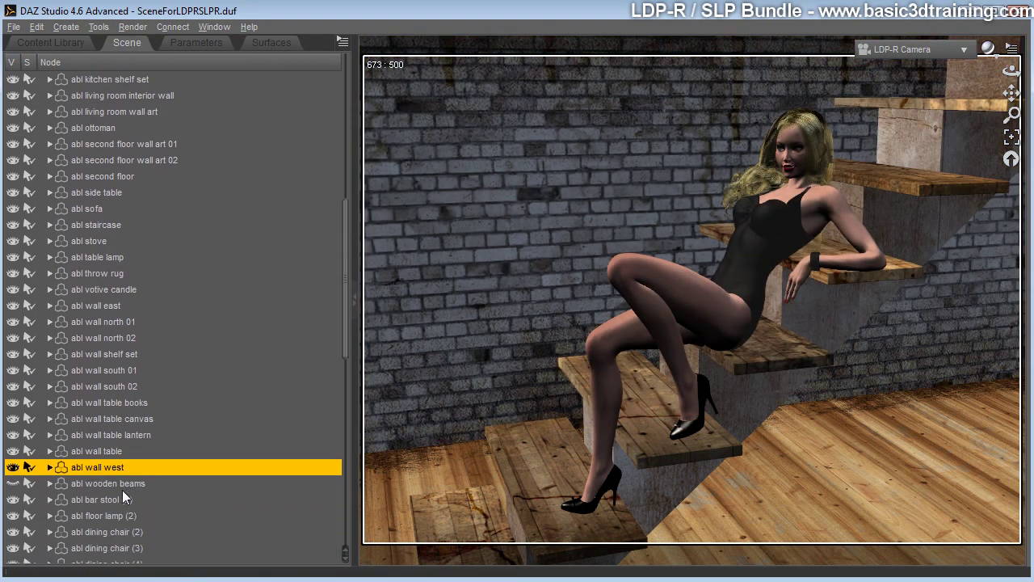
{"action": "left_click", "coordinate": [12, 463]}
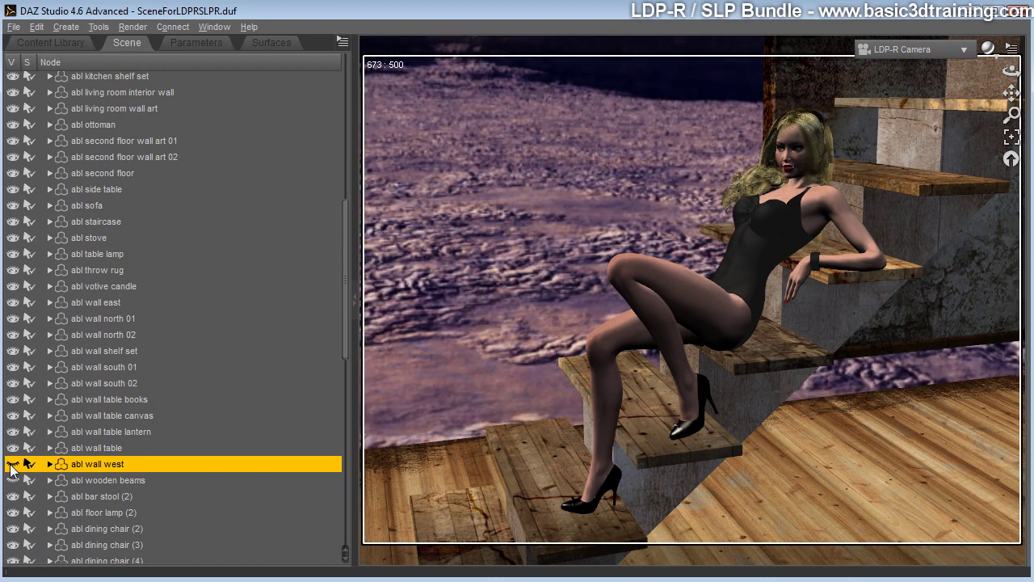
{"action": "left_click", "coordinate": [12, 464]}
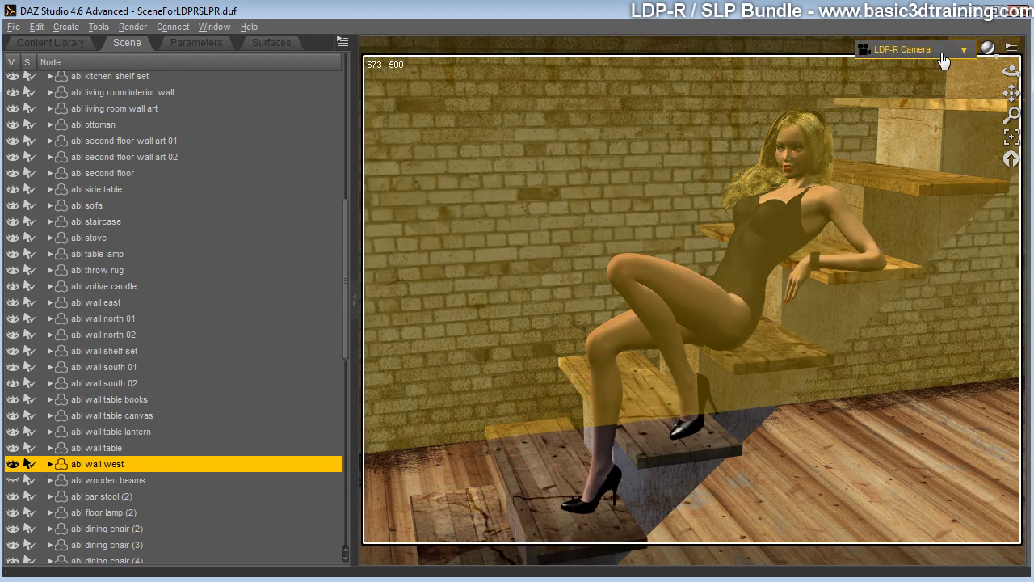
Step: Switch to Perspective View and frame the west wall to show the loft interior
{"action": "left_click", "coordinate": [913, 50]}
{"action": "left_click", "coordinate": [925, 63]}
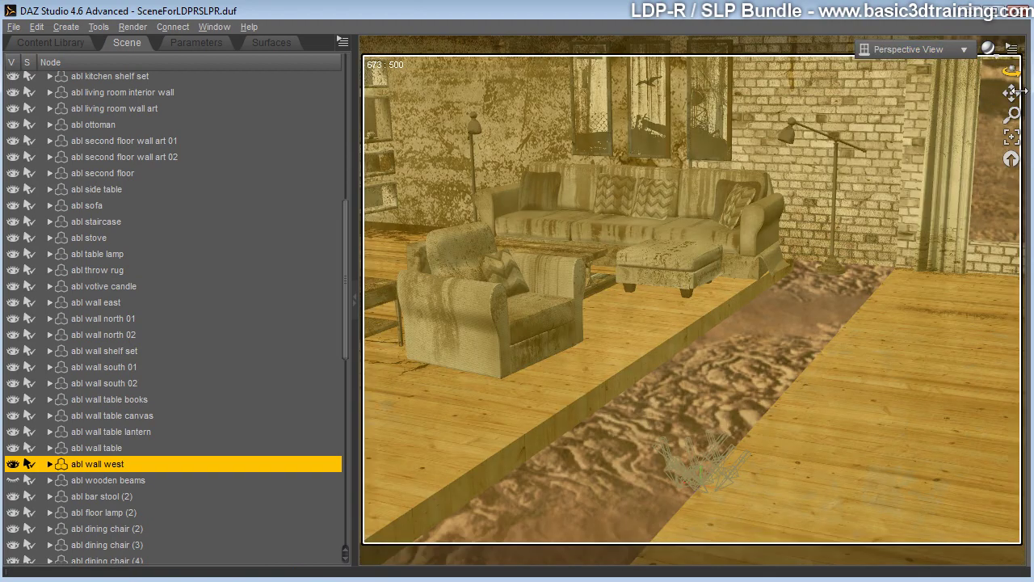
{"action": "key", "text": "ctrl+f"}
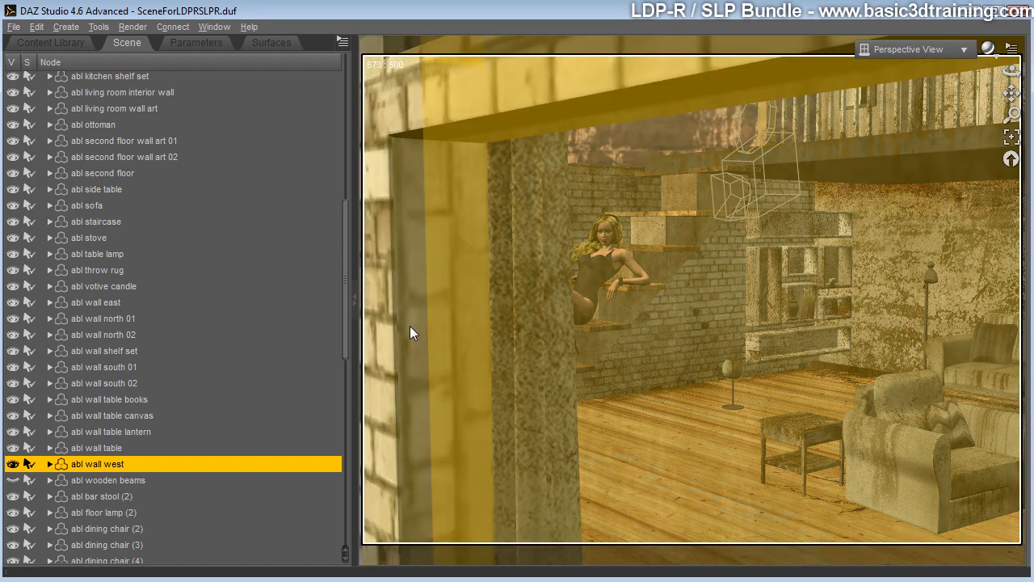
{"action": "scroll", "coordinate": [160, 457], "scroll_direction": "down", "scroll_amount": 2}
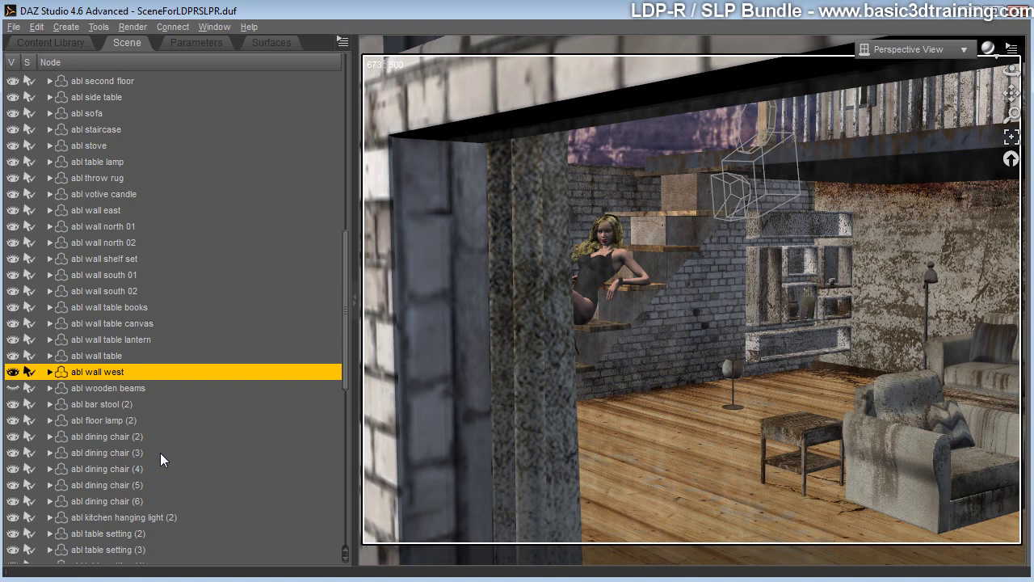
{"action": "scroll", "coordinate": [159, 452], "scroll_direction": "up", "scroll_amount": 3}
{"action": "scroll", "coordinate": [152, 295], "scroll_direction": "up", "scroll_amount": 6}
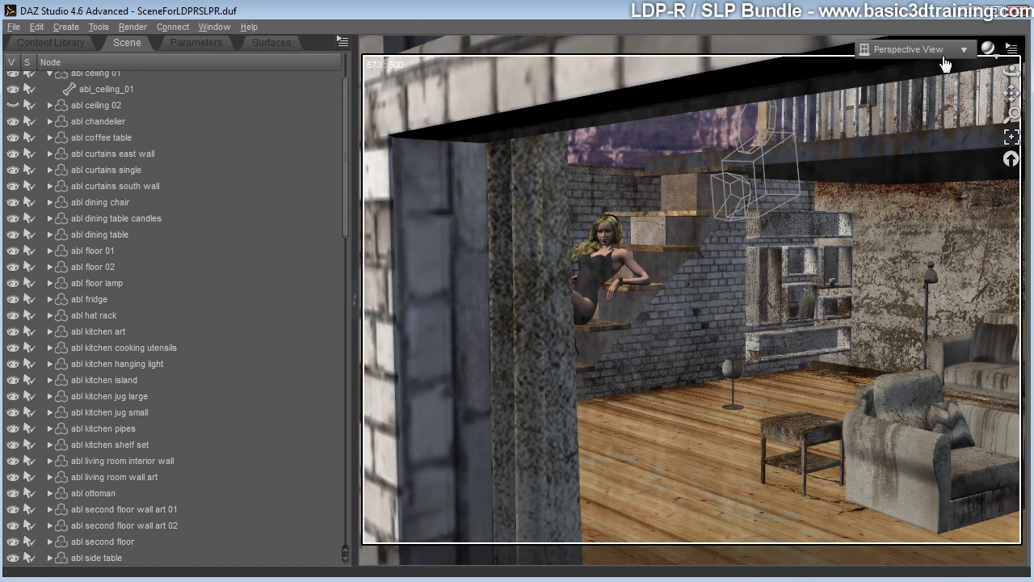
Step: View through the LDP-R Camera and move abl staircase out of the loft props group
{"action": "left_click", "coordinate": [911, 49]}
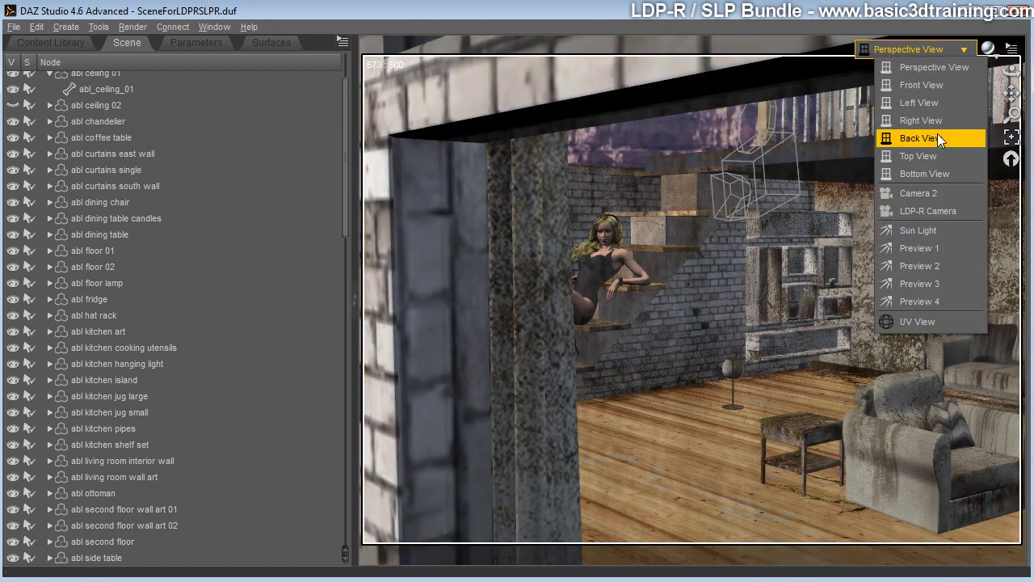
{"action": "left_click", "coordinate": [920, 210]}
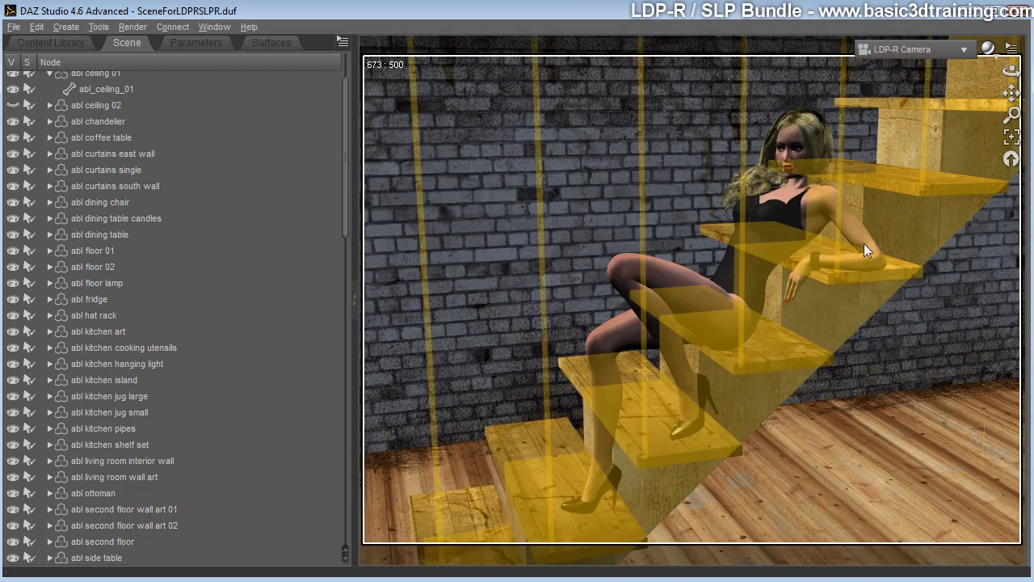
{"action": "left_click", "coordinate": [874, 293]}
{"action": "left_click_drag", "start_coordinate": [115, 561], "coordinate": [127, 574]}
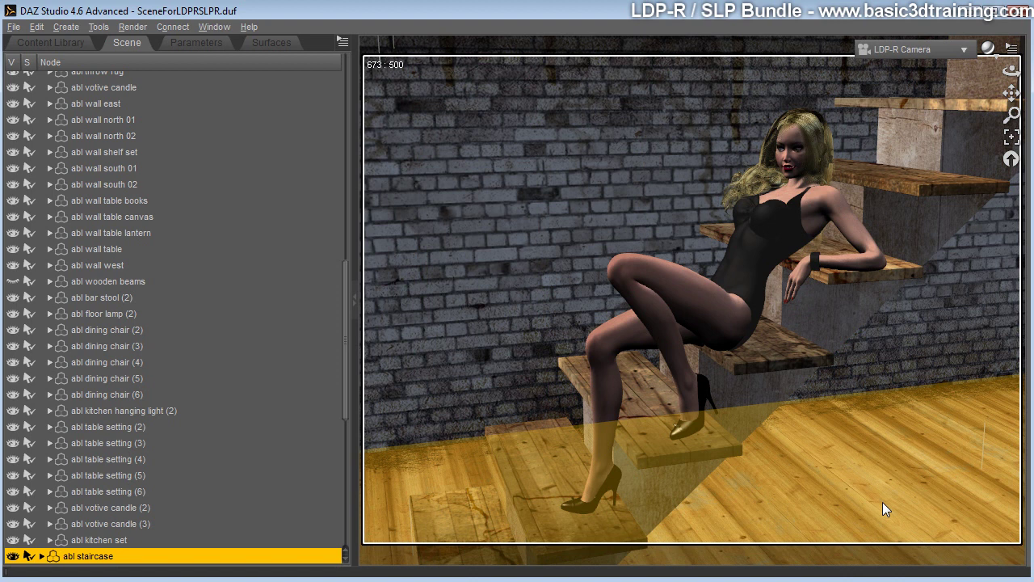
Step: Unparent abl floor 01, then select the A Bright Loft Props - Neglected group
{"action": "left_click", "coordinate": [882, 502]}
{"action": "right_click", "coordinate": [92, 80]}
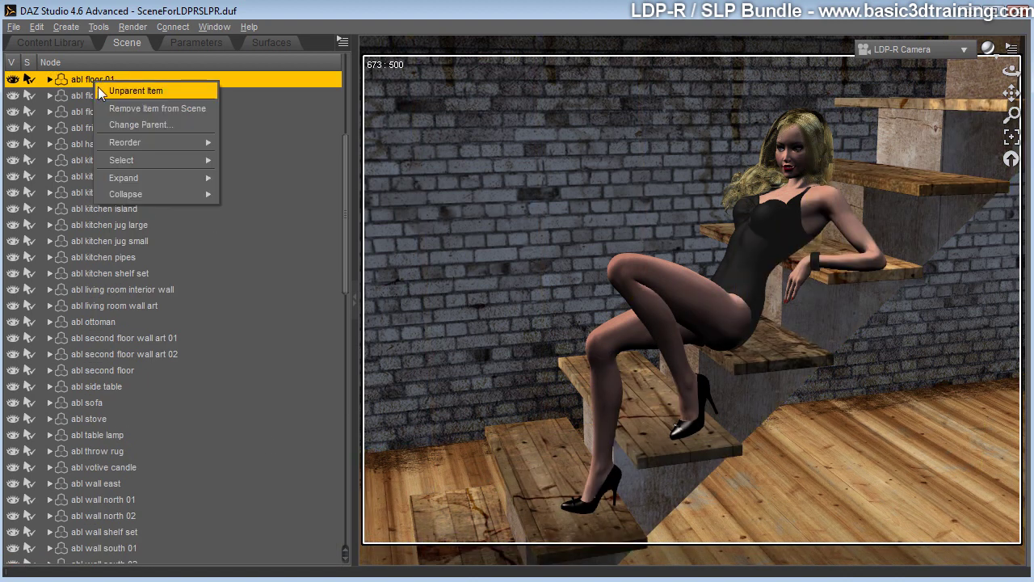
{"action": "left_click", "coordinate": [101, 89]}
{"action": "left_click", "coordinate": [407, 414]}
{"action": "scroll", "coordinate": [105, 185], "scroll_direction": "up", "scroll_amount": 10}
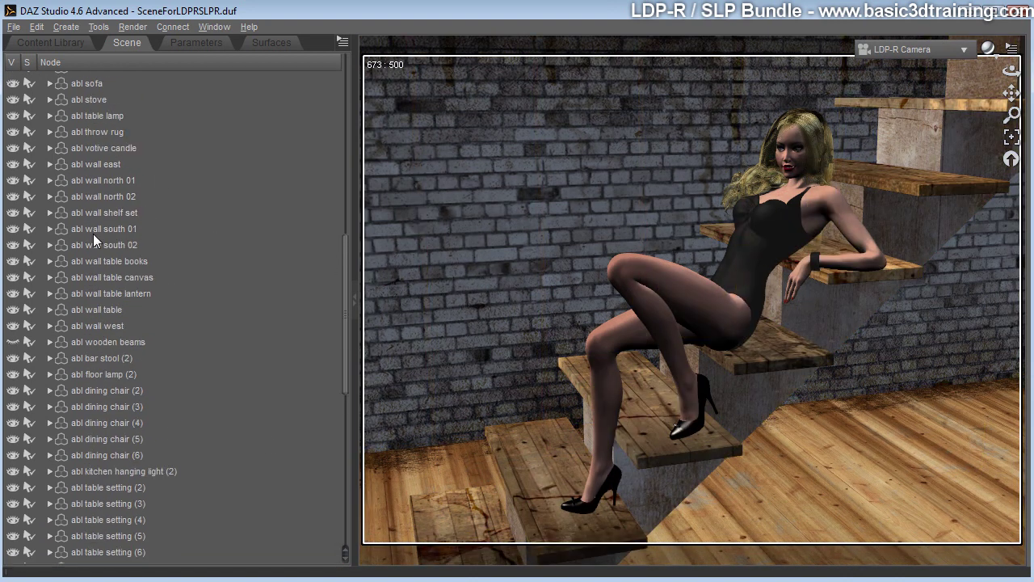
{"action": "scroll", "coordinate": [104, 115], "scroll_direction": "up", "scroll_amount": 3}
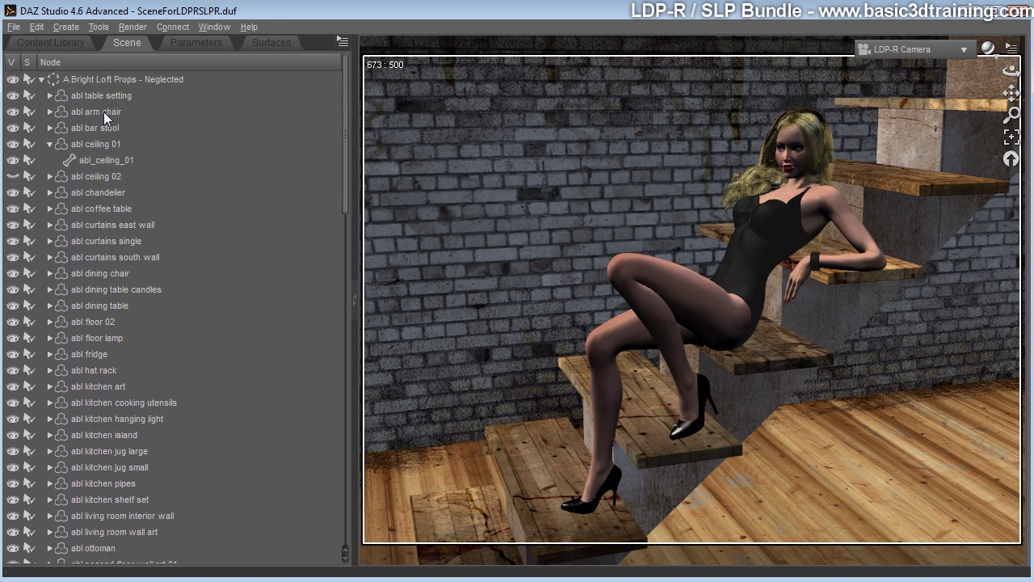
{"action": "left_click", "coordinate": [113, 80]}
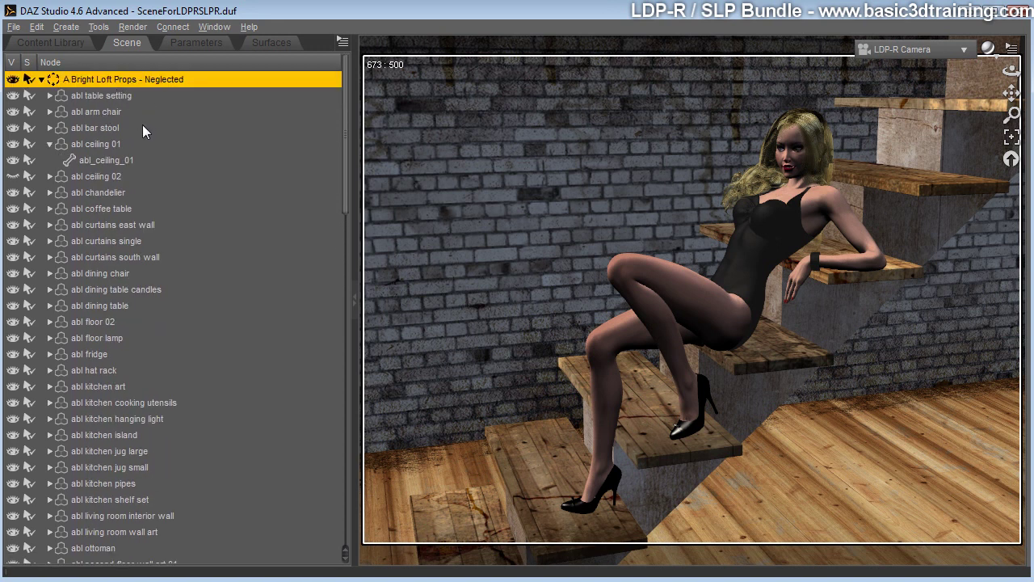
Step: Rotate the loft props group to Y 180 and shift it to X -42.76, Z 22.67
{"action": "left_click", "coordinate": [214, 43]}
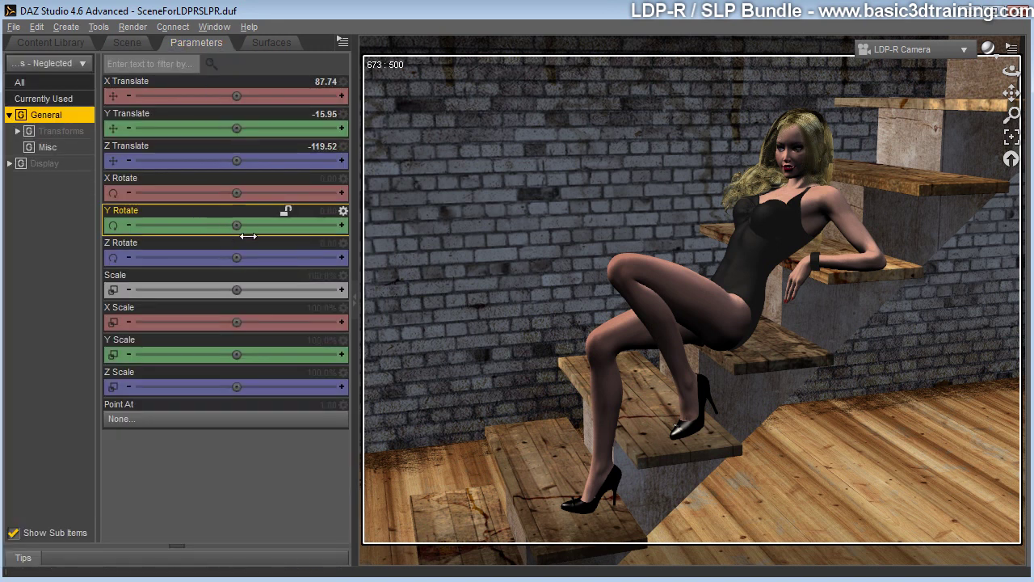
{"action": "left_click_drag", "start_coordinate": [243, 226], "coordinate": [284, 225]}
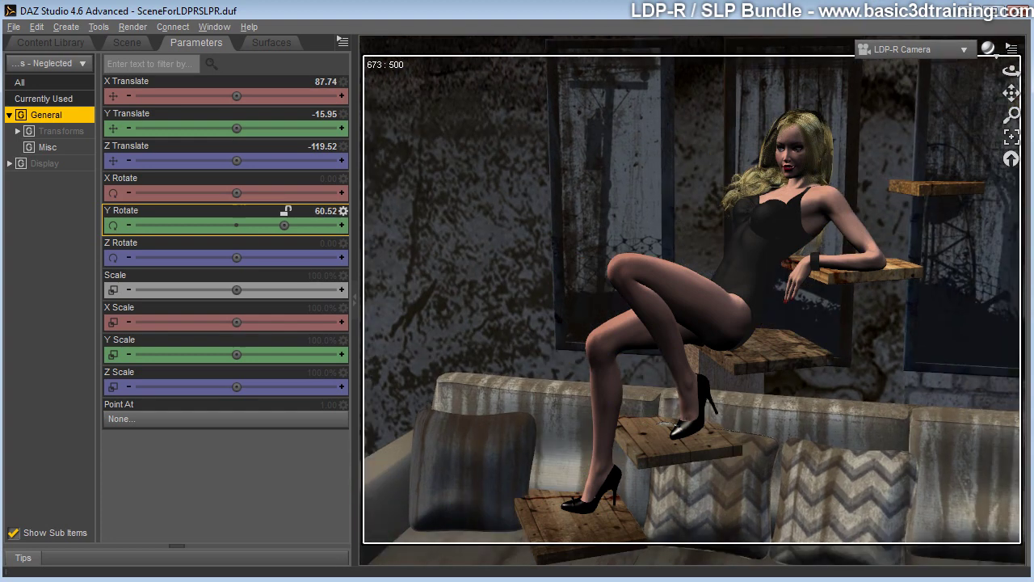
{"action": "left_click_drag", "start_coordinate": [285, 225], "coordinate": [295, 224]}
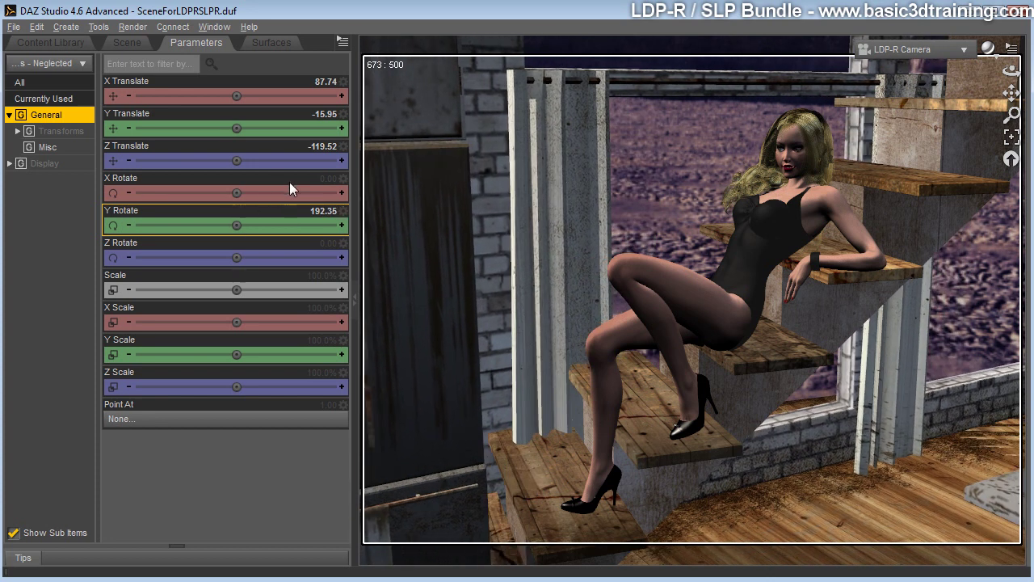
{"action": "left_click", "coordinate": [323, 210]}
{"action": "type", "text": "180.00"}
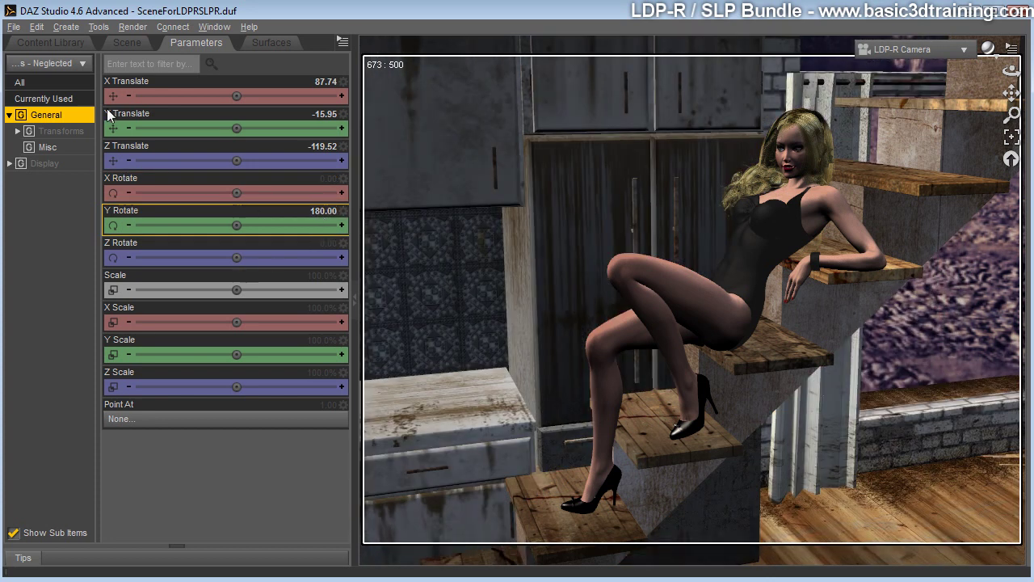
{"action": "left_click_drag", "start_coordinate": [236, 160], "coordinate": [308, 160]}
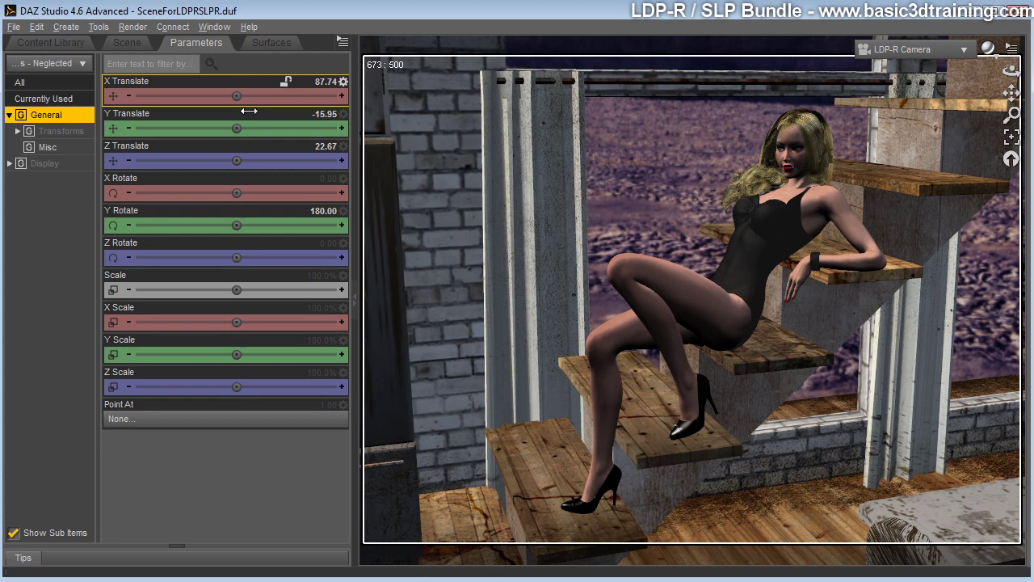
{"action": "left_click_drag", "start_coordinate": [235, 95], "coordinate": [194, 95]}
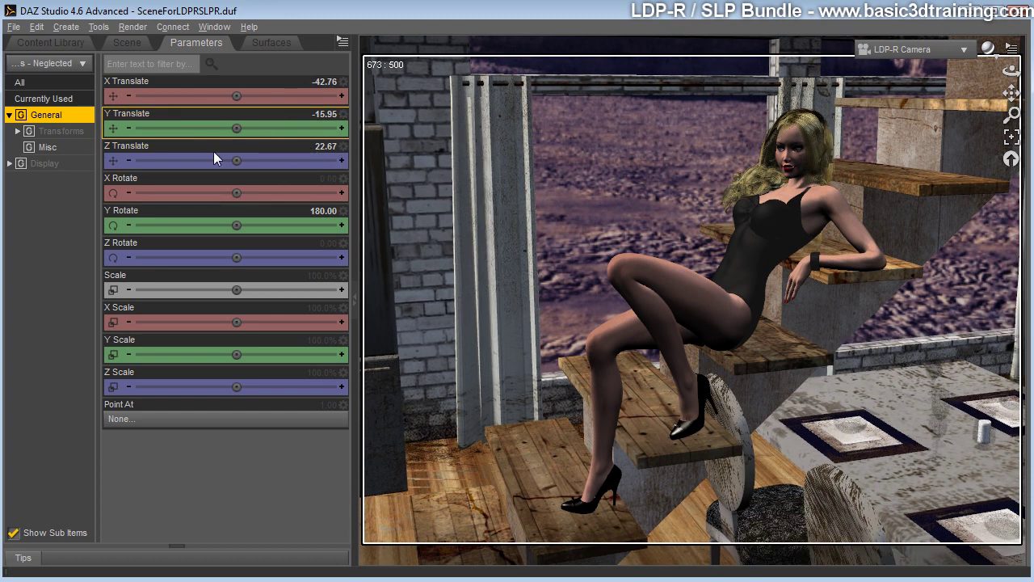
Step: Slide the loft props group's translate values to X -95.18, Y -10.36, Z -64.14
{"action": "left_click_drag", "start_coordinate": [236, 160], "coordinate": [192, 160]}
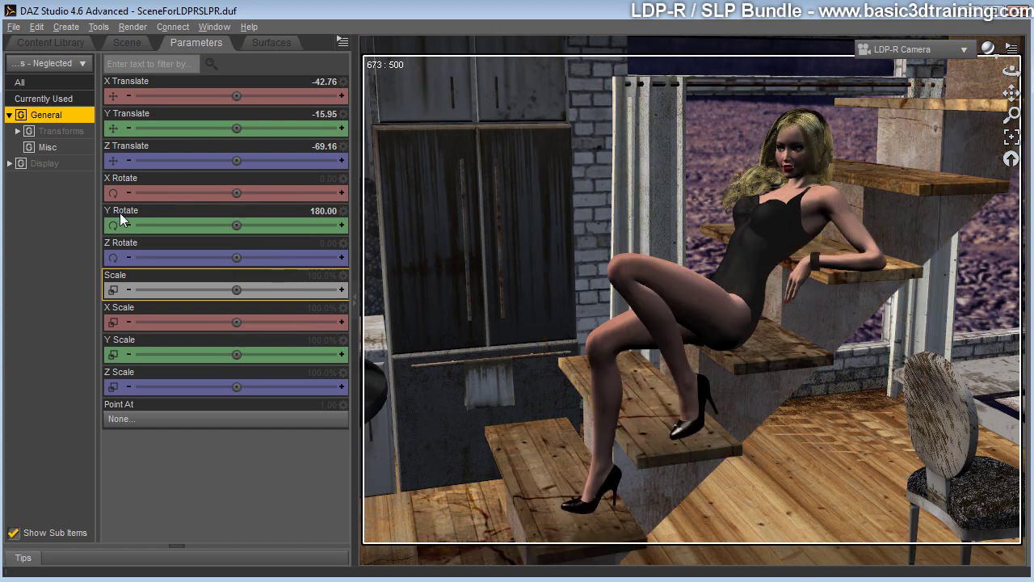
{"action": "mouse_move", "coordinate": [247, 173]}
{"action": "left_mouse_down"}
{"action": "mouse_move", "coordinate": [220, 173]}
{"action": "mouse_move", "coordinate": [256, 160]}
{"action": "left_mouse_up"}
{"action": "left_click_drag", "start_coordinate": [249, 98], "coordinate": [195, 96]}
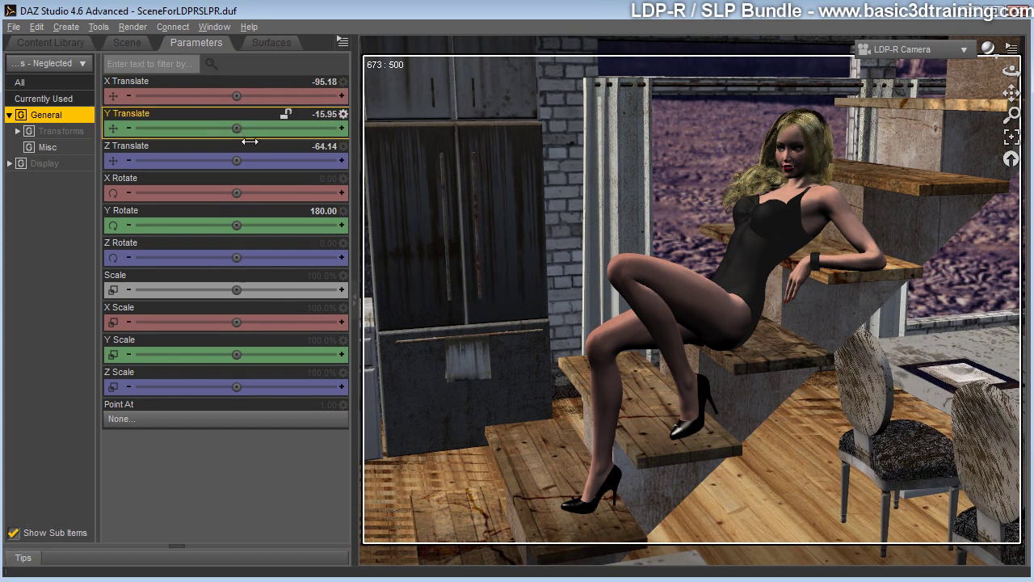
{"action": "mouse_move", "coordinate": [249, 140]}
{"action": "left_mouse_down"}
{"action": "mouse_move", "coordinate": [275, 140]}
{"action": "mouse_move", "coordinate": [257, 127]}
{"action": "left_mouse_up"}
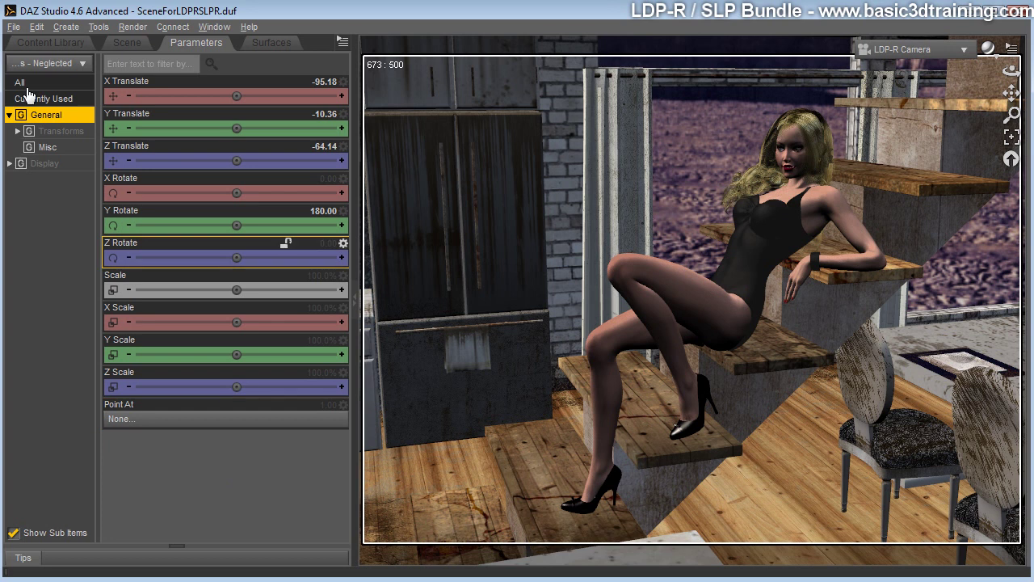
Step: Undo the six Y, X and Z Translate changes made to the loft props
{"action": "left_click", "coordinate": [36, 27]}
{"action": "left_click", "coordinate": [41, 46]}
{"action": "left_click", "coordinate": [36, 26]}
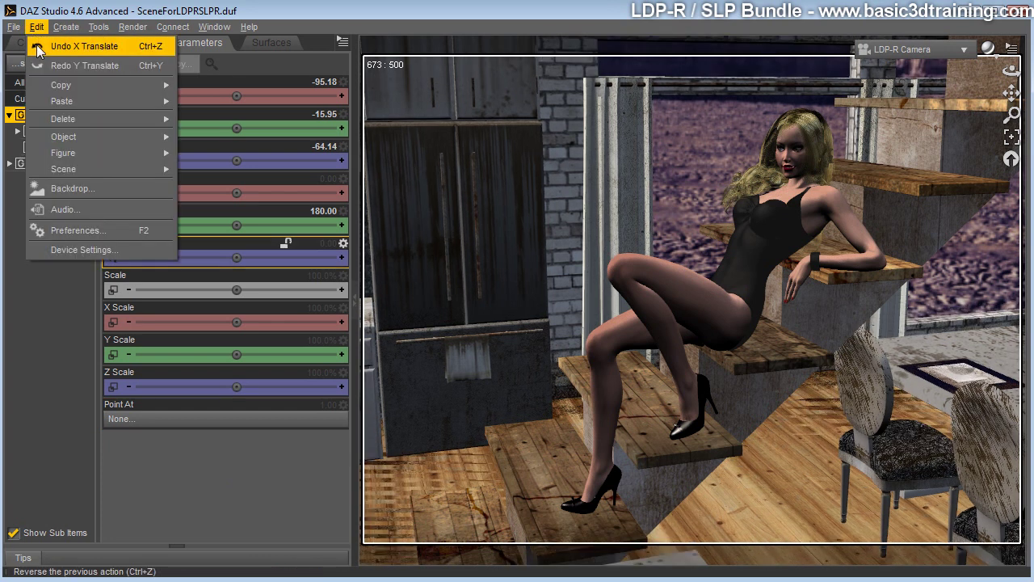
{"action": "left_click", "coordinate": [39, 46]}
{"action": "left_click", "coordinate": [36, 27]}
{"action": "left_click", "coordinate": [38, 42]}
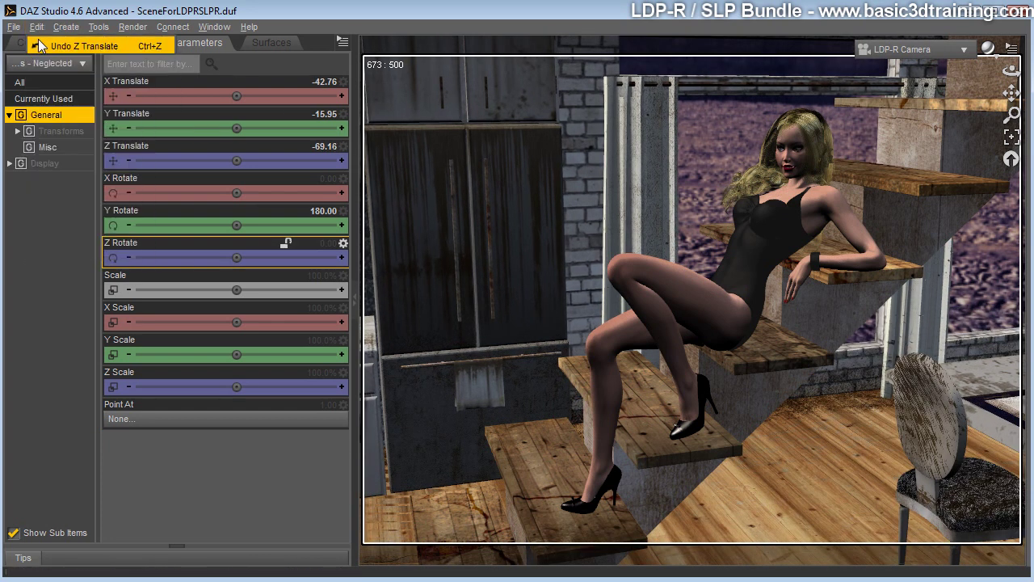
{"action": "left_click", "coordinate": [34, 27]}
{"action": "left_click", "coordinate": [38, 46]}
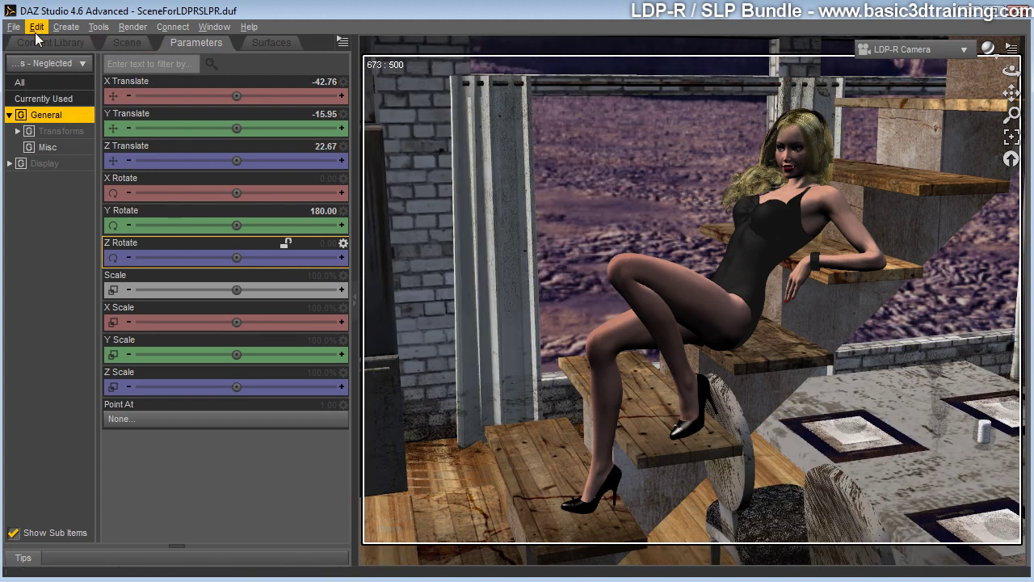
{"action": "left_click", "coordinate": [36, 27]}
{"action": "left_click", "coordinate": [44, 43]}
{"action": "left_click", "coordinate": [38, 27]}
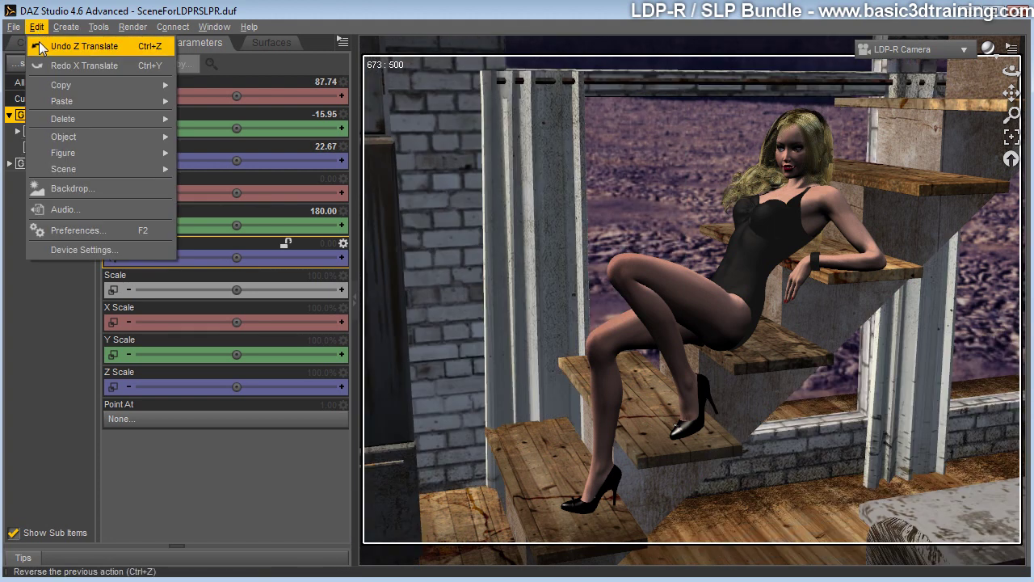
{"action": "left_click", "coordinate": [39, 42]}
Step: Undo the 180 Y rotation back to 0 and return to the Scene list
{"action": "left_click", "coordinate": [37, 27]}
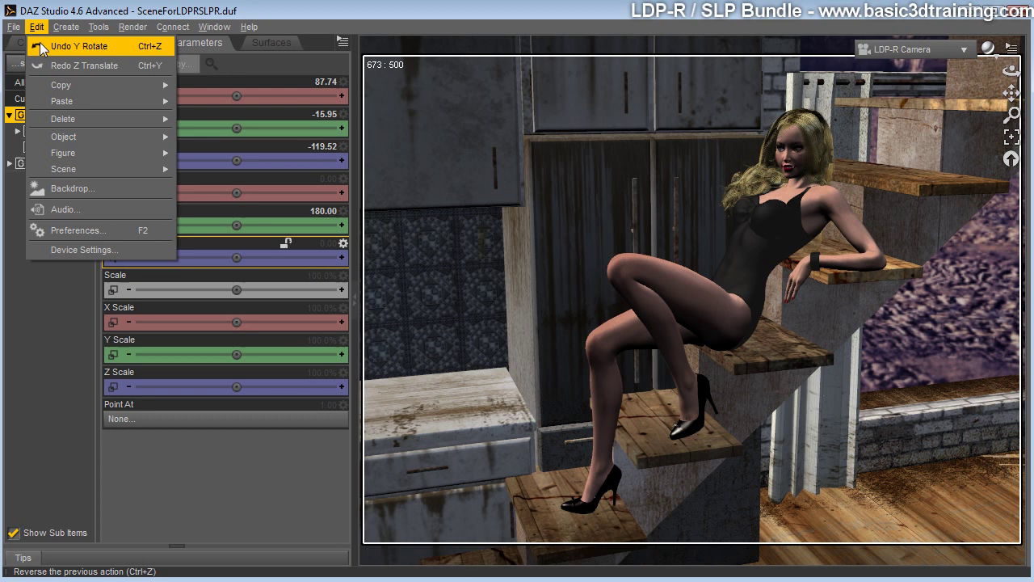
{"action": "left_click", "coordinate": [40, 44]}
{"action": "left_click", "coordinate": [35, 28]}
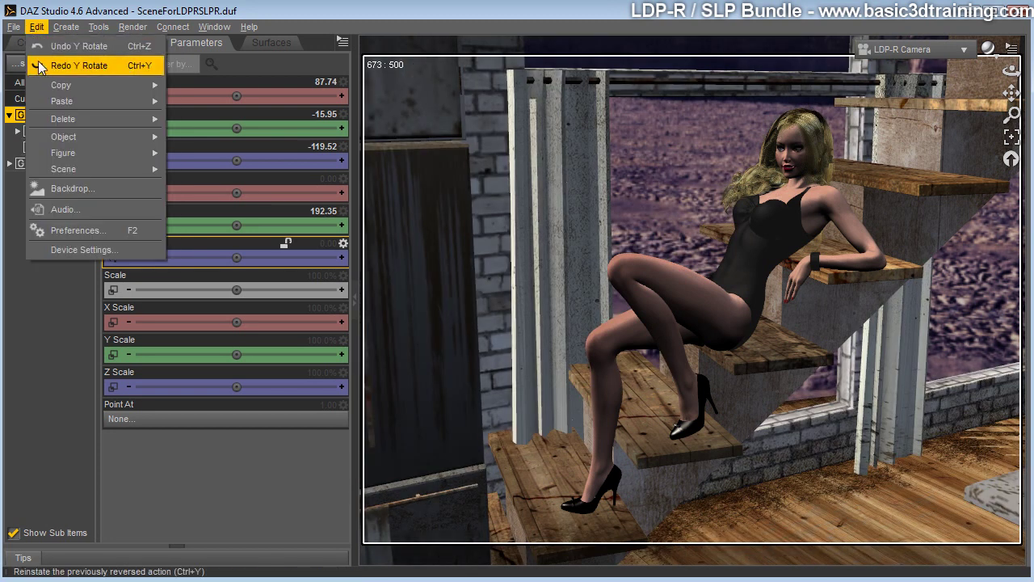
{"action": "left_click", "coordinate": [38, 48]}
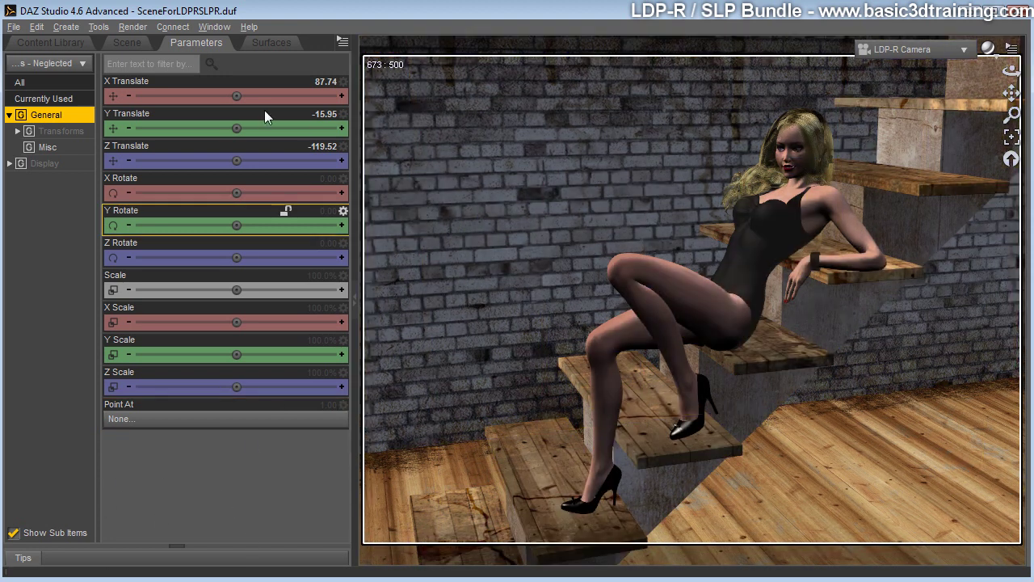
{"action": "left_click", "coordinate": [129, 42]}
Step: Save the scene and collapse the loft props and LDP-R Lights entries
{"action": "left_click", "coordinate": [14, 26]}
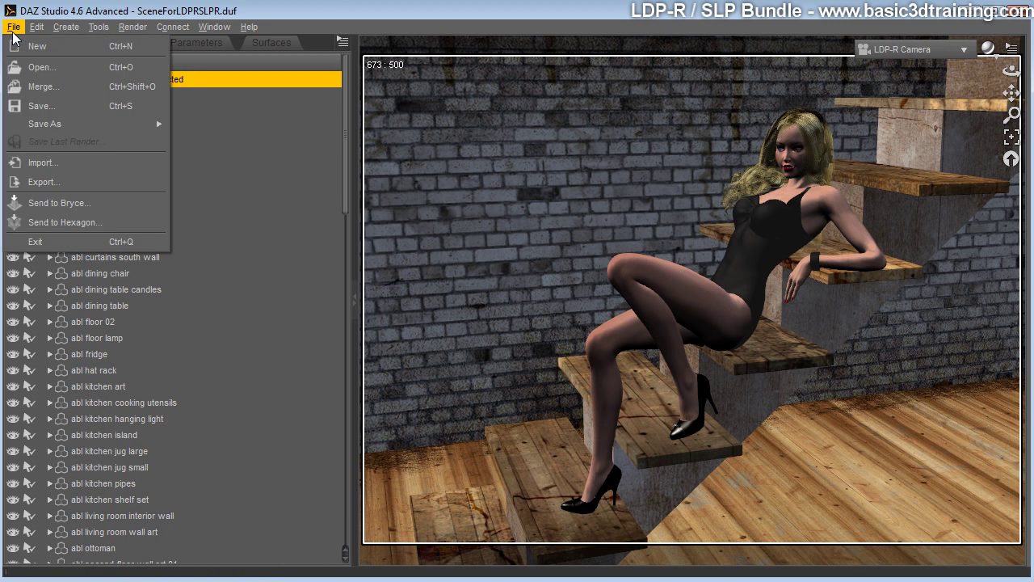
{"action": "left_click", "coordinate": [34, 104]}
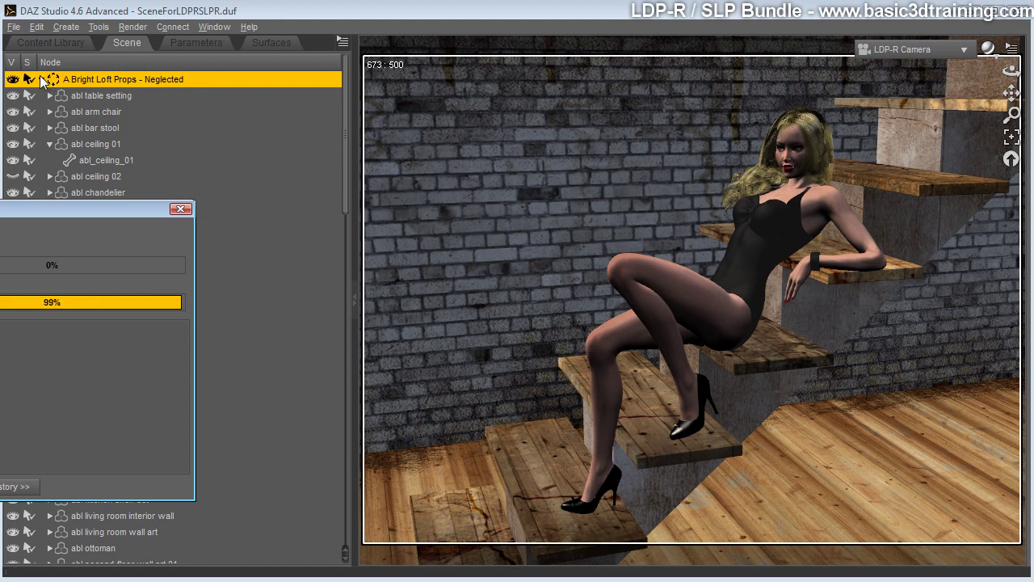
{"action": "left_click", "coordinate": [41, 79]}
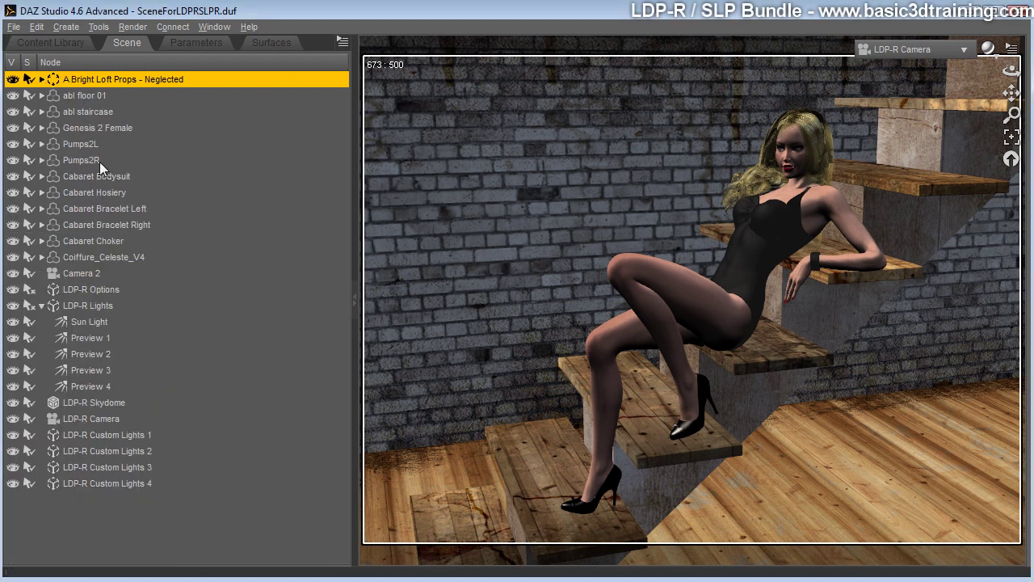
{"action": "left_click", "coordinate": [41, 306]}
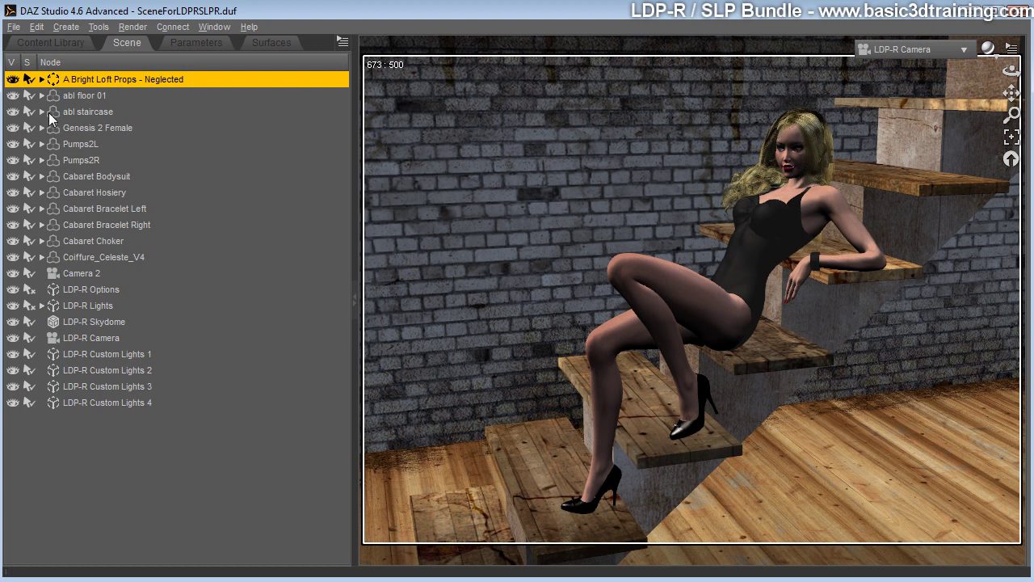
Step: Browse the Content Library to Lights > Dreamlight > Studio Light PRO 4.6 > 1-Lights
{"action": "left_click", "coordinate": [51, 42]}
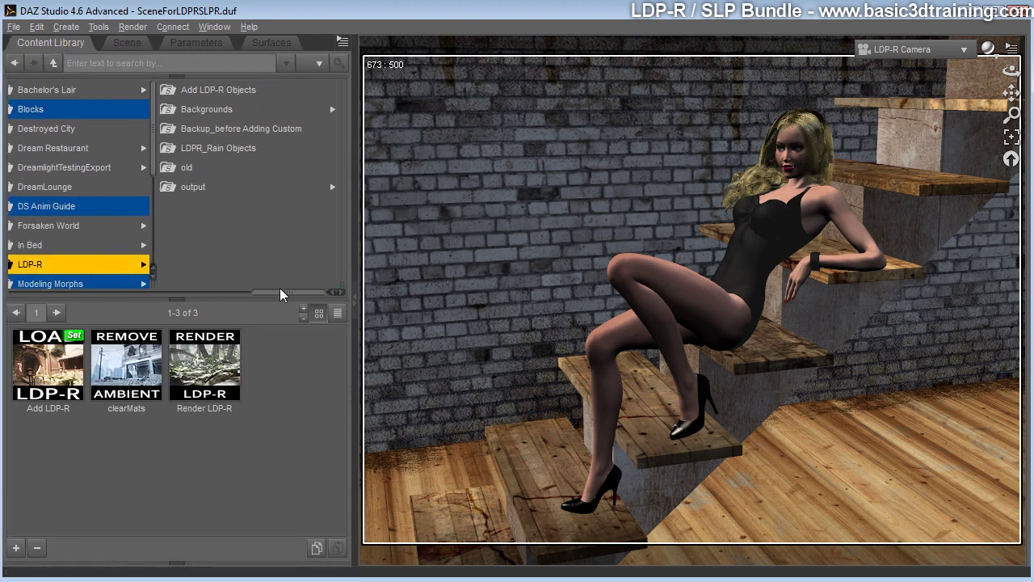
{"action": "left_click_drag", "start_coordinate": [281, 294], "coordinate": [172, 297]}
{"action": "scroll", "coordinate": [149, 237], "scroll_direction": "down", "scroll_amount": 1}
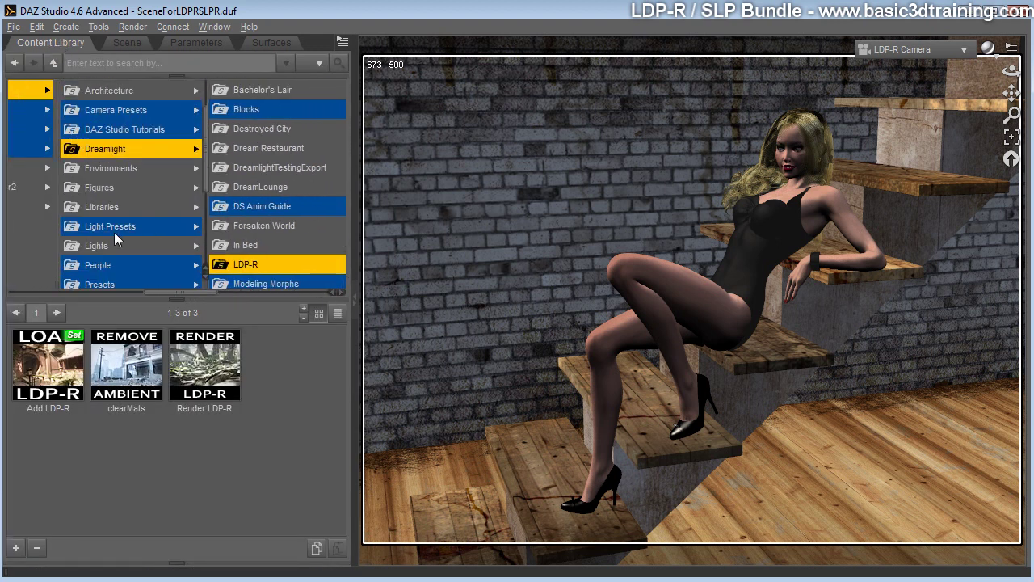
{"action": "left_click", "coordinate": [99, 245]}
{"action": "left_click", "coordinate": [213, 92]}
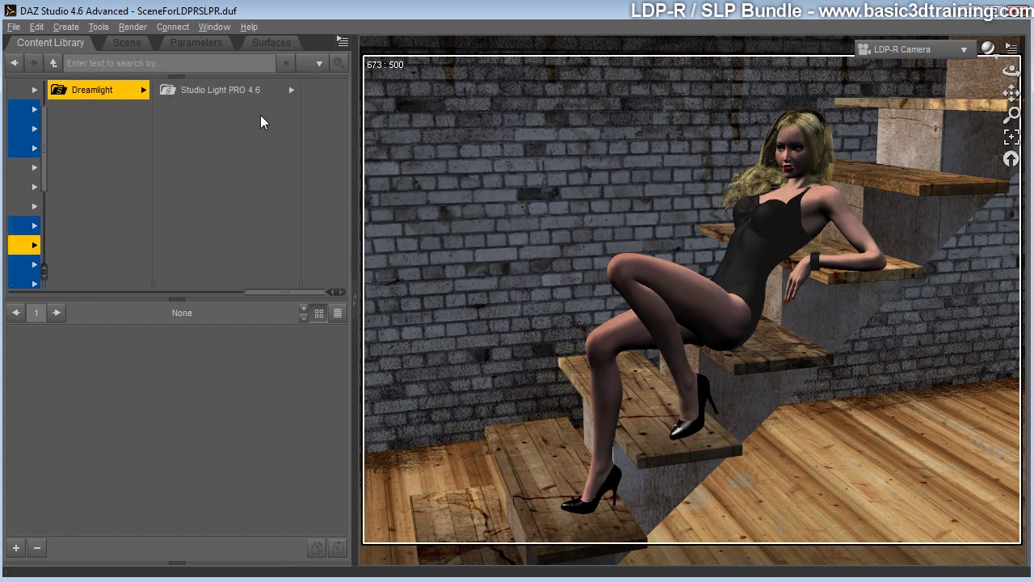
{"action": "left_click", "coordinate": [199, 88]}
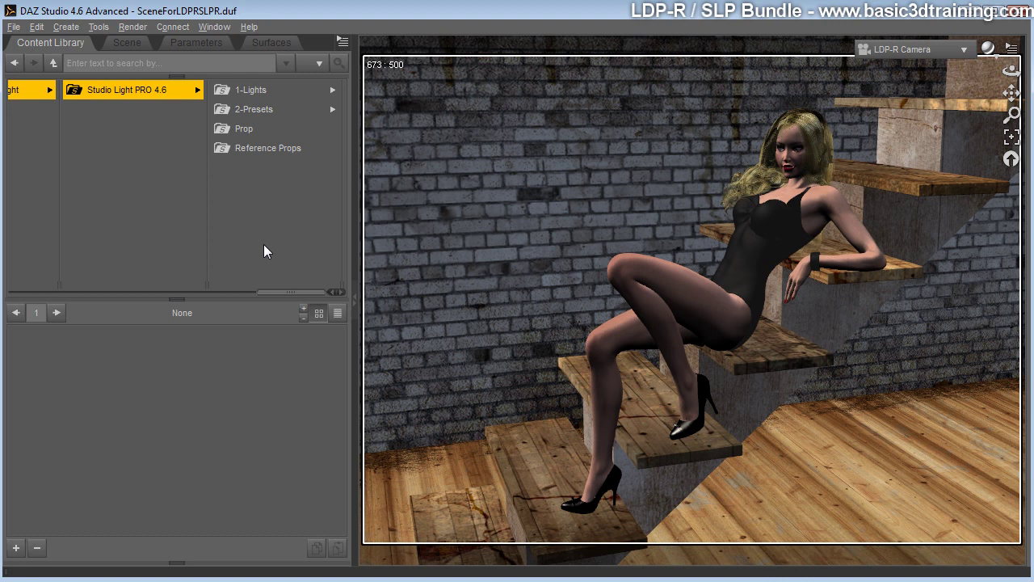
{"action": "left_click", "coordinate": [240, 107]}
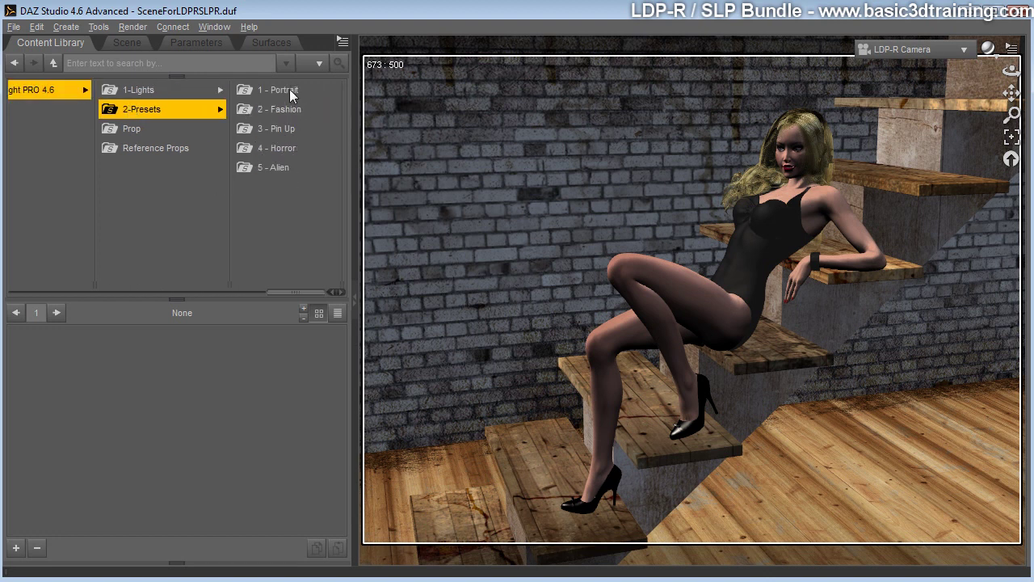
{"action": "left_click", "coordinate": [146, 91]}
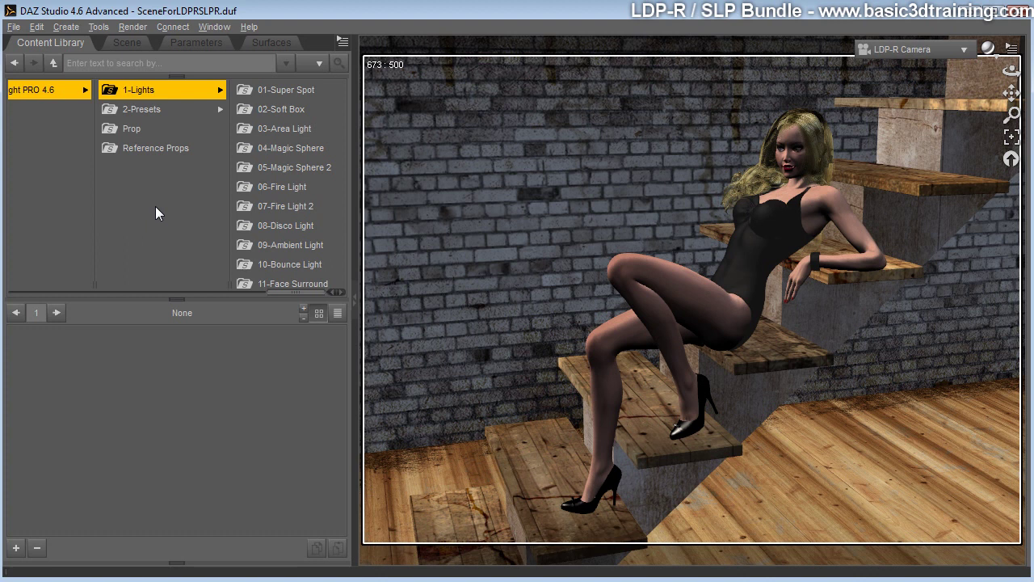
Step: Open 03-Area Light > 3-Medium > 1-White and select the 5 - Key C preset
{"action": "left_click", "coordinate": [277, 128]}
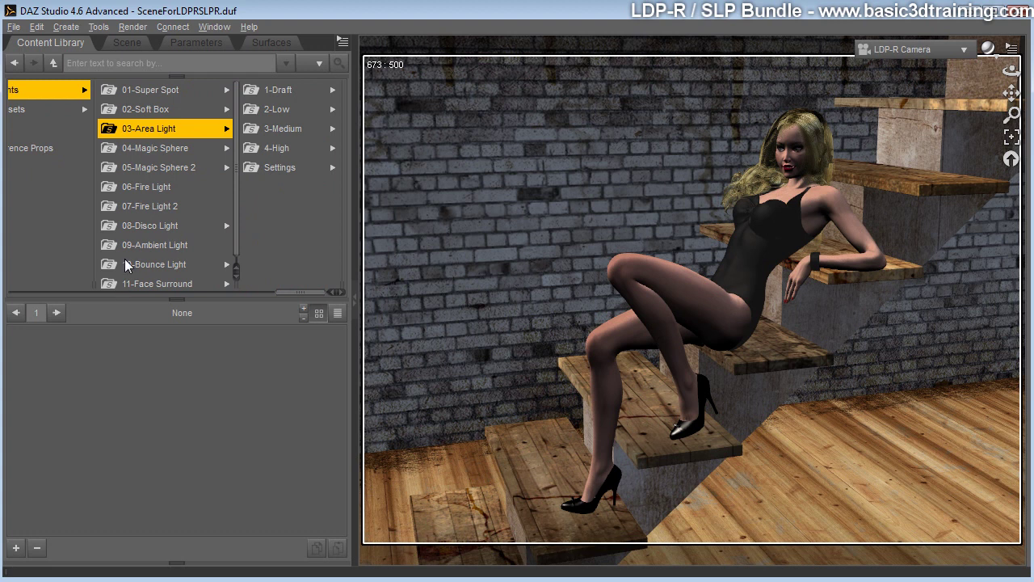
{"action": "left_click", "coordinate": [271, 130]}
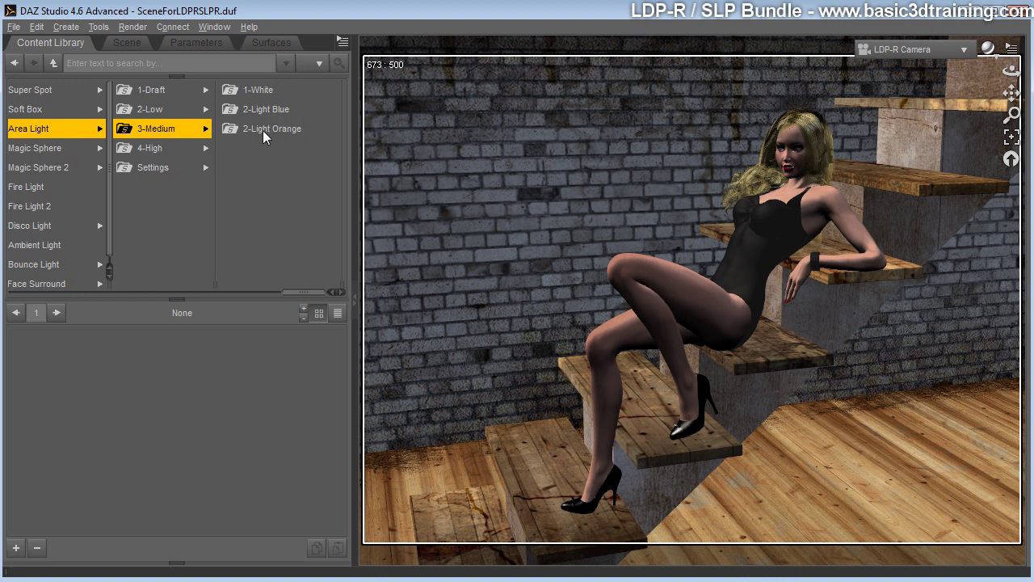
{"action": "left_click", "coordinate": [264, 132]}
{"action": "left_click", "coordinate": [245, 92]}
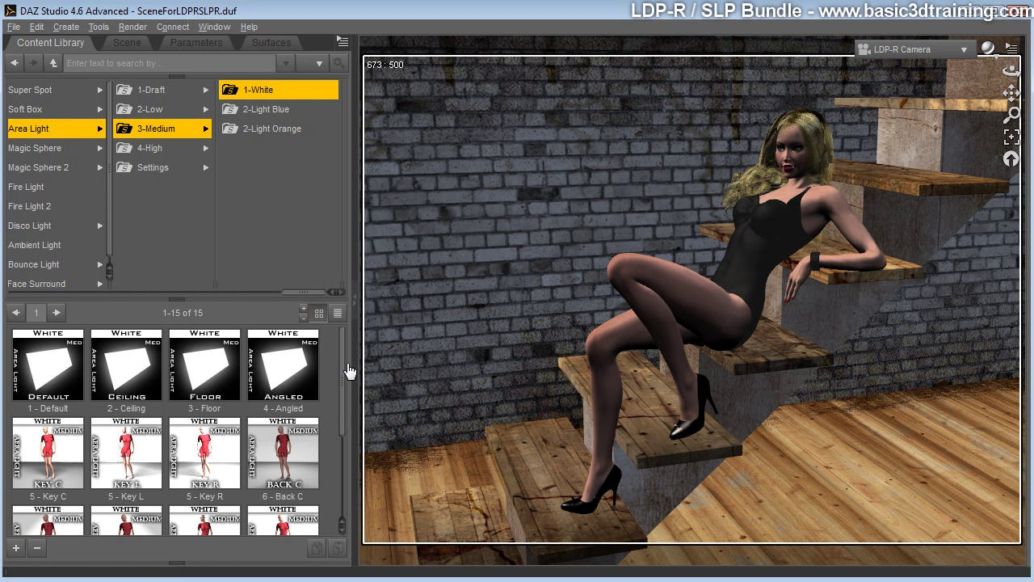
{"action": "scroll", "coordinate": [349, 370], "scroll_direction": "down", "scroll_amount": 2}
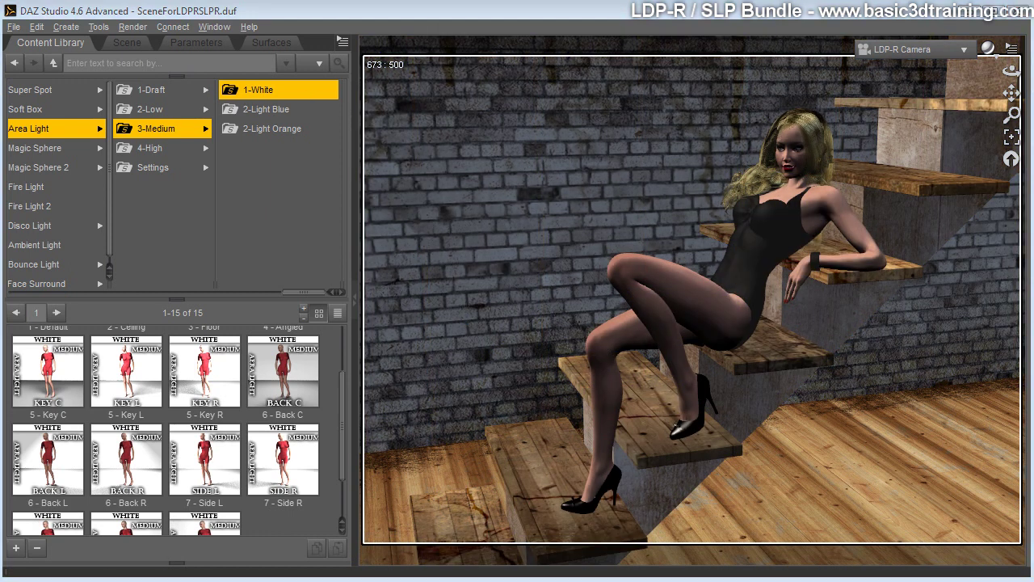
{"action": "mouse_move", "coordinate": [386, 97]}
{"action": "left_mouse_down"}
{"action": "mouse_move", "coordinate": [485, 156]}
{"action": "mouse_move", "coordinate": [631, 217]}
{"action": "left_mouse_up"}
{"action": "mouse_move", "coordinate": [585, 168]}
{"action": "left_mouse_down"}
{"action": "mouse_move", "coordinate": [579, 237]}
{"action": "mouse_move", "coordinate": [531, 243]}
{"action": "left_mouse_up"}
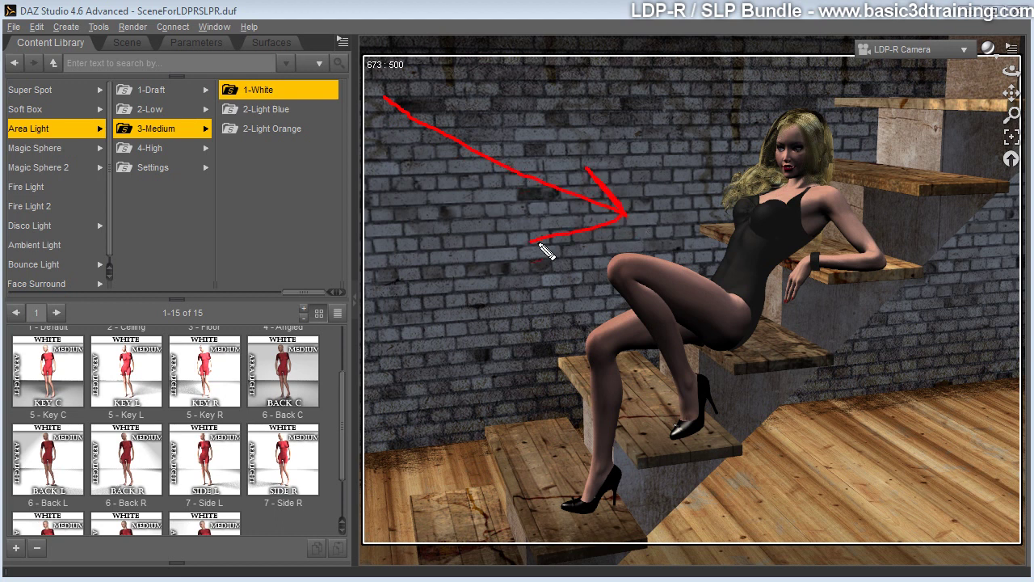
{"action": "left_click_drag", "start_coordinate": [836, 543], "coordinate": [808, 459]}
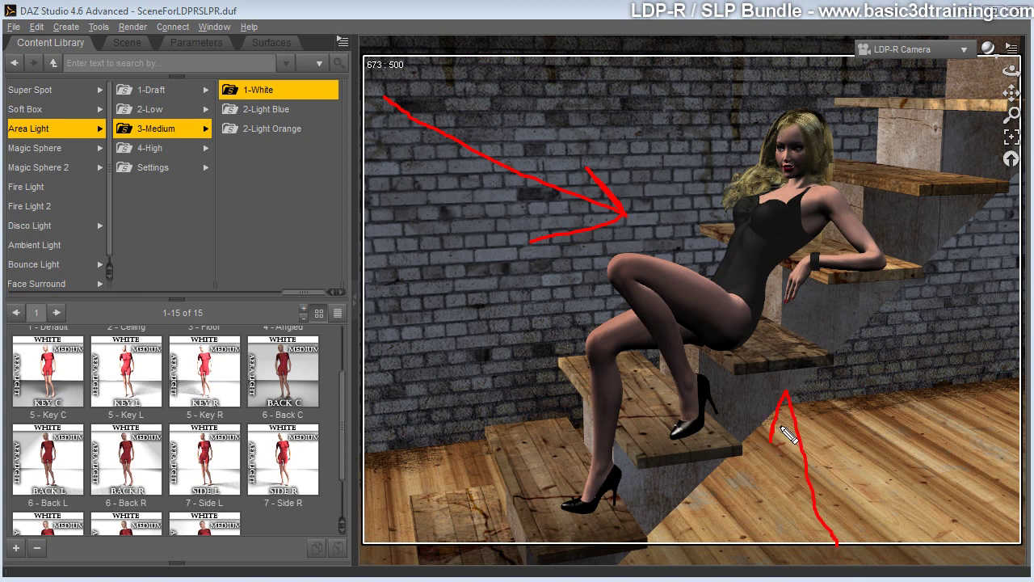
{"action": "left_click_drag", "start_coordinate": [786, 388], "coordinate": [838, 405]}
{"action": "key", "text": "Escape"}
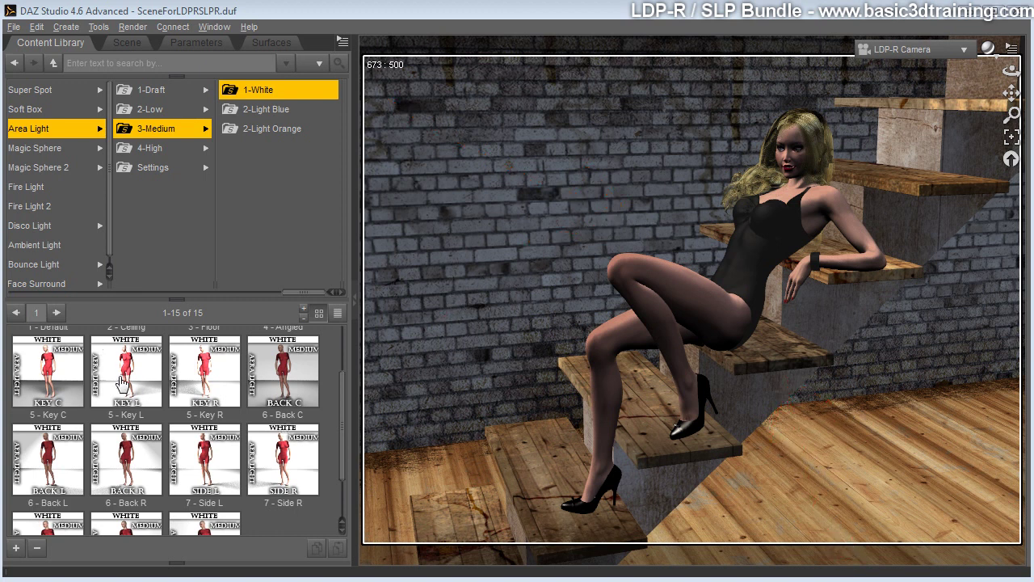
{"action": "left_click", "coordinate": [55, 383]}
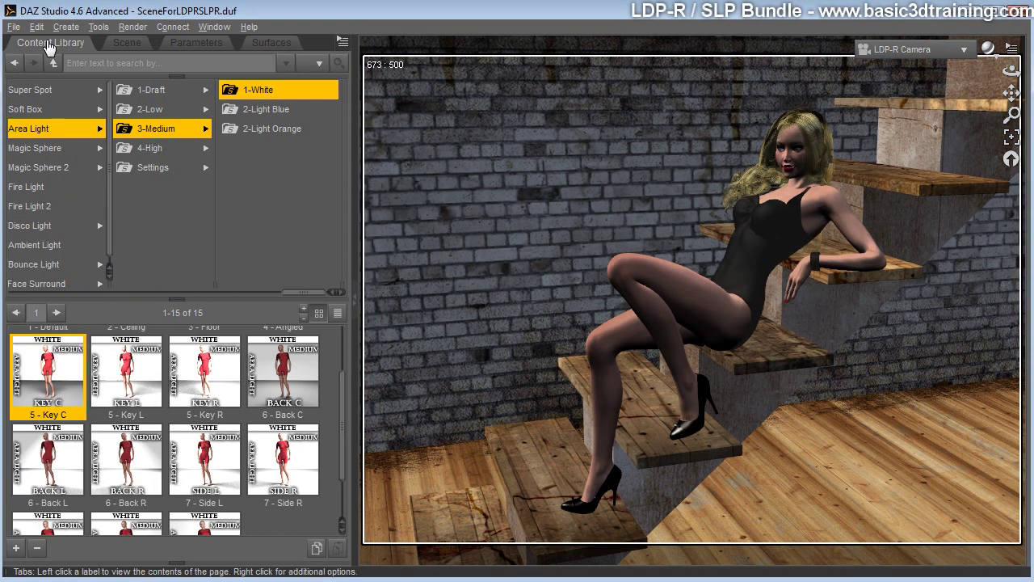
Step: Load Aera Light Key C and view the room from the top in wireframe
{"action": "left_click", "coordinate": [127, 42]}
{"action": "left_click", "coordinate": [80, 419]}
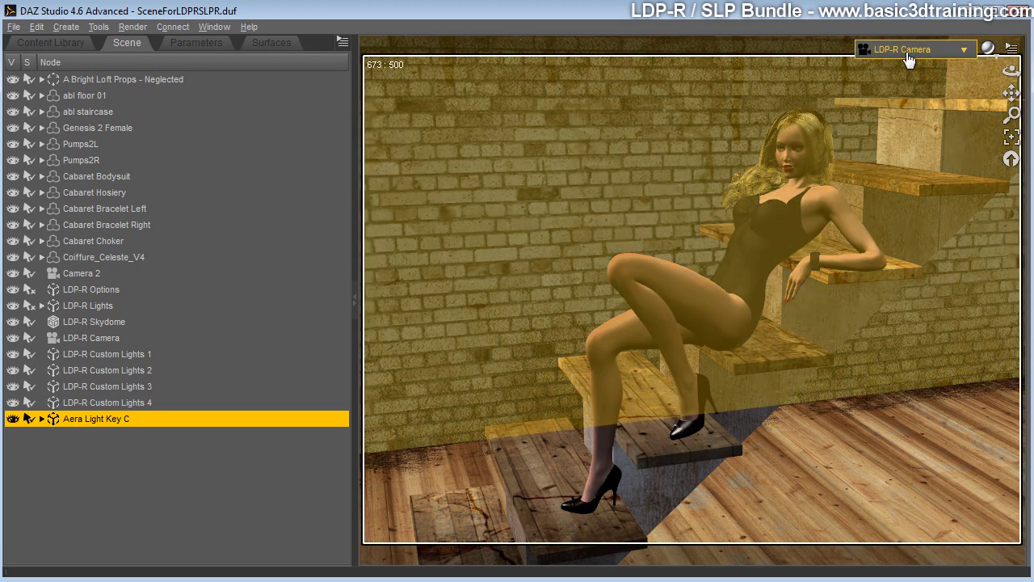
{"action": "left_click", "coordinate": [907, 49]}
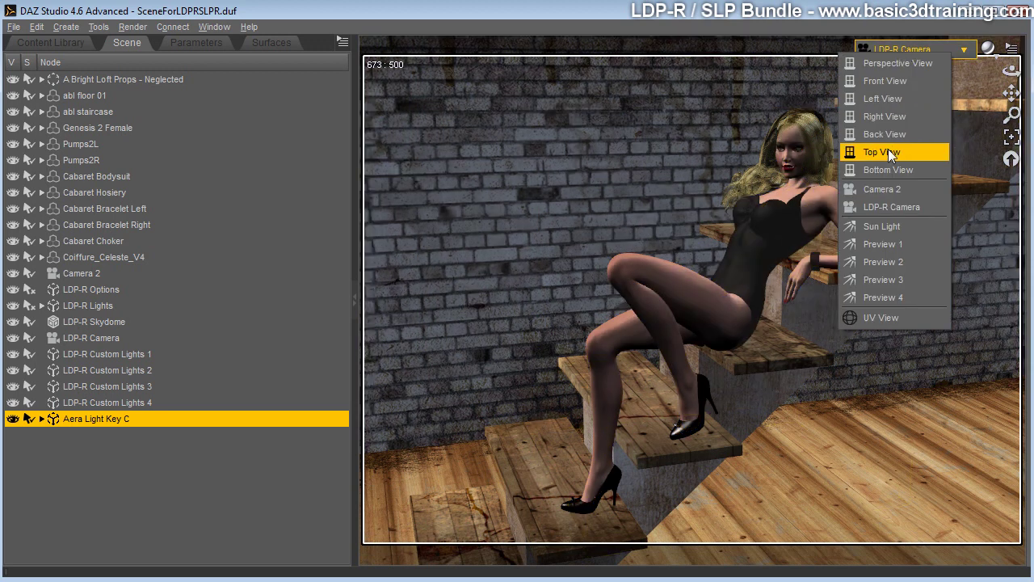
{"action": "left_click", "coordinate": [887, 150]}
{"action": "left_click", "coordinate": [963, 52]}
{"action": "left_click", "coordinate": [988, 50]}
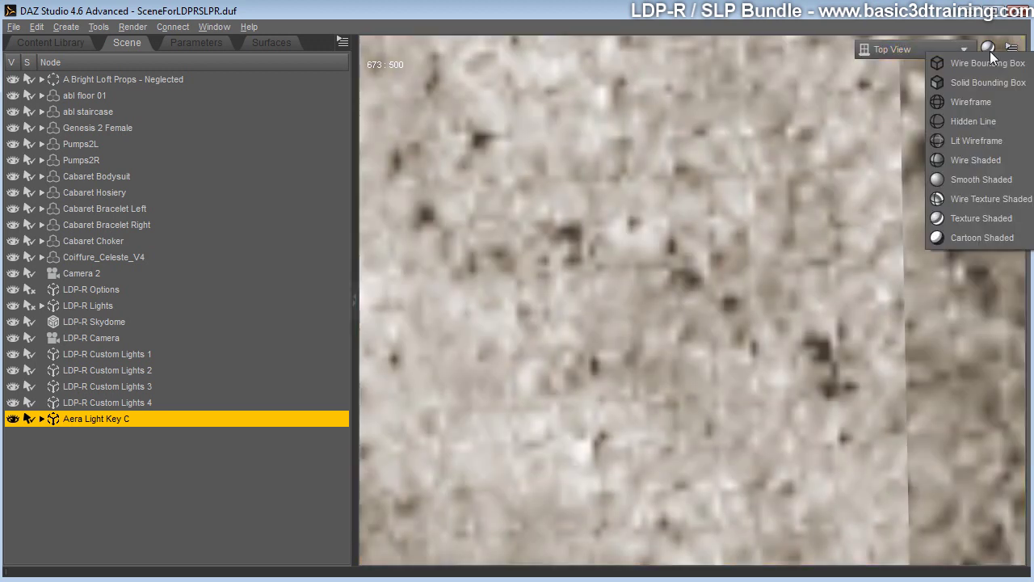
{"action": "left_click", "coordinate": [972, 108]}
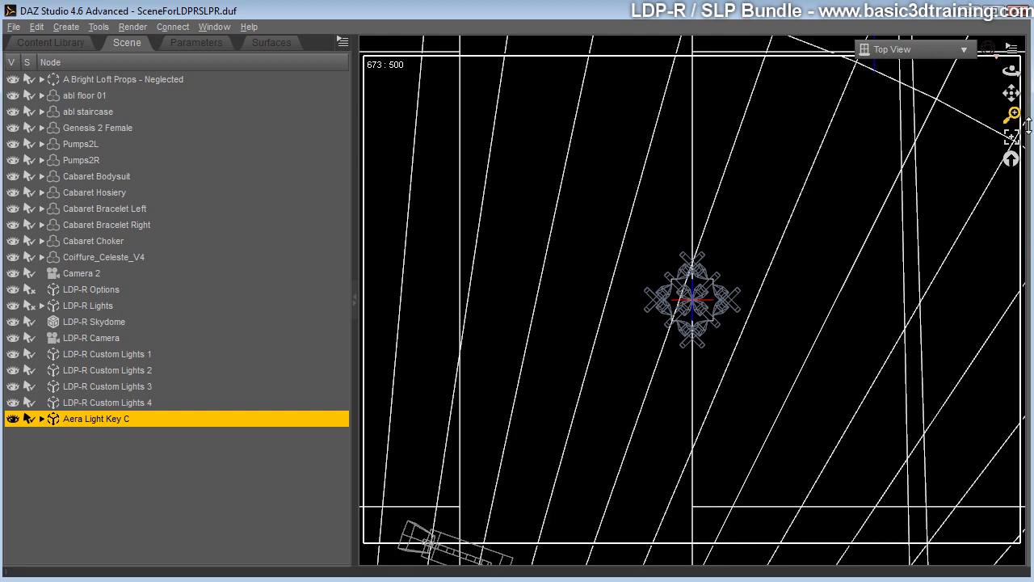
{"action": "left_click_drag", "start_coordinate": [1010, 114], "coordinate": [1011, 285]}
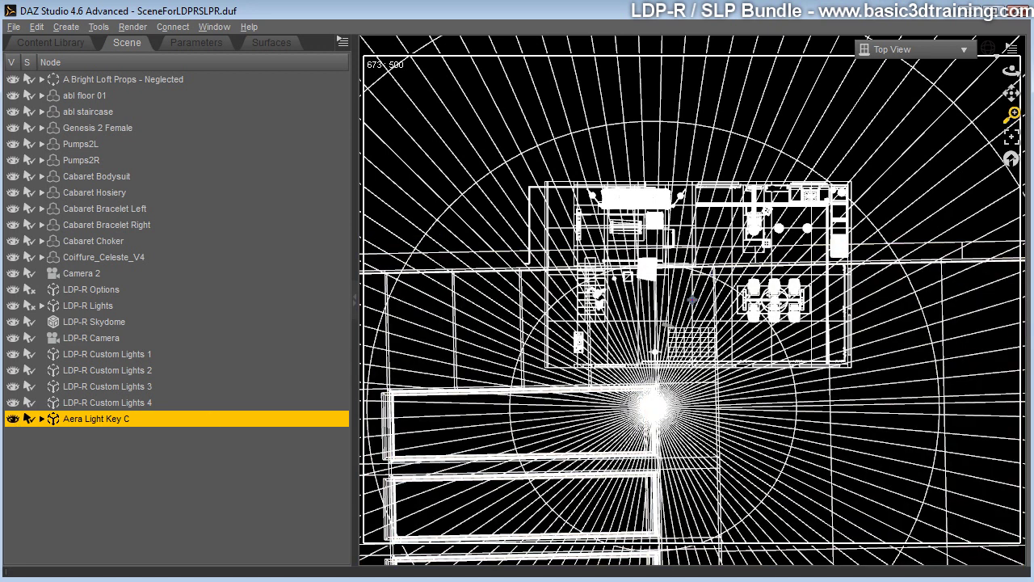
{"action": "left_click_drag", "start_coordinate": [1011, 114], "coordinate": [1012, 106]}
Step: Move Aera Light Key C left toward the staircase with the Translate tool
{"action": "left_click", "coordinate": [98, 26]}
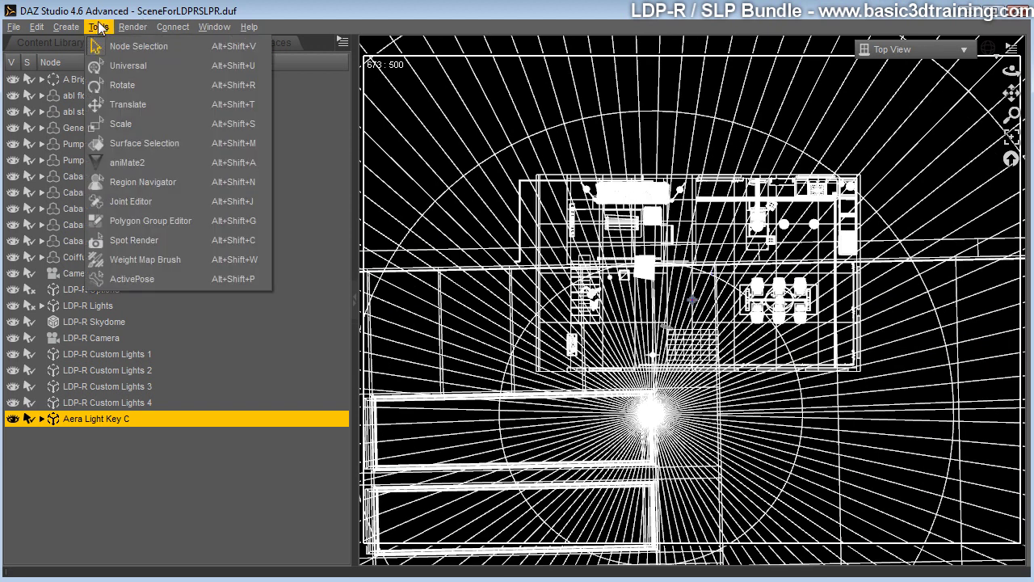
{"action": "left_click", "coordinate": [114, 105]}
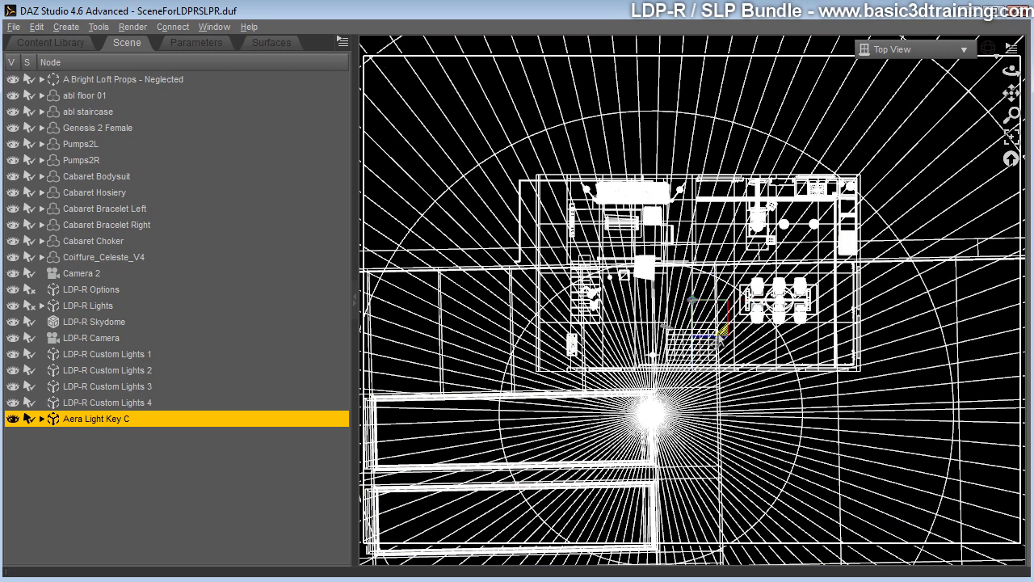
{"action": "left_click_drag", "start_coordinate": [734, 339], "coordinate": [638, 332]}
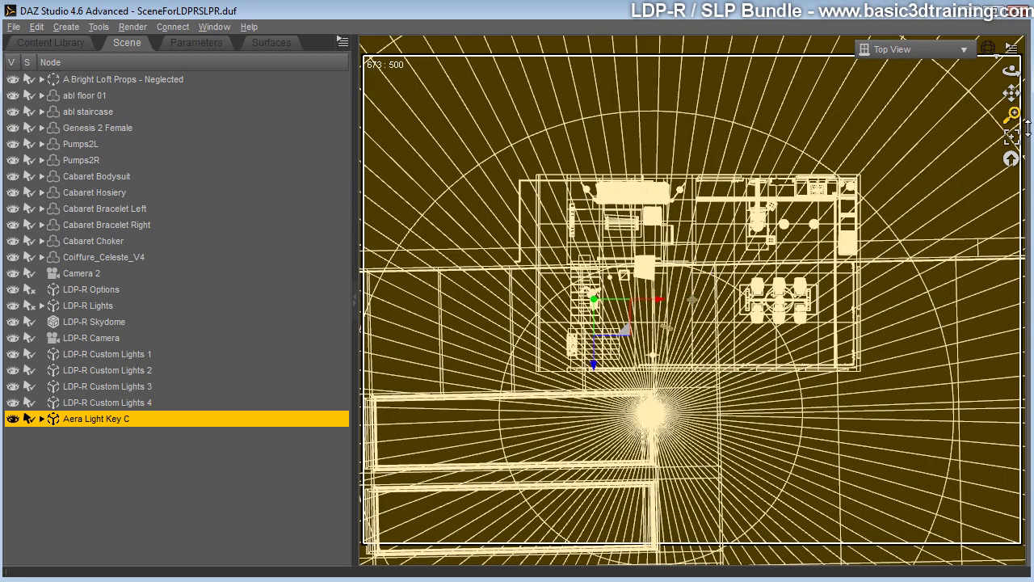
{"action": "left_click_drag", "start_coordinate": [1011, 114], "coordinate": [1018, 115]}
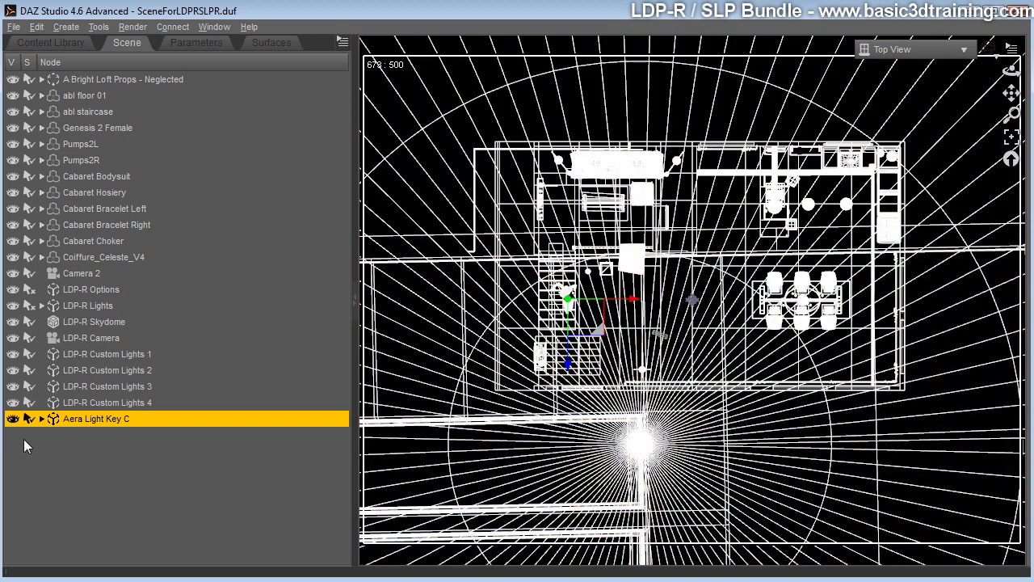
{"action": "left_click_drag", "start_coordinate": [1020, 117], "coordinate": [1022, 117]}
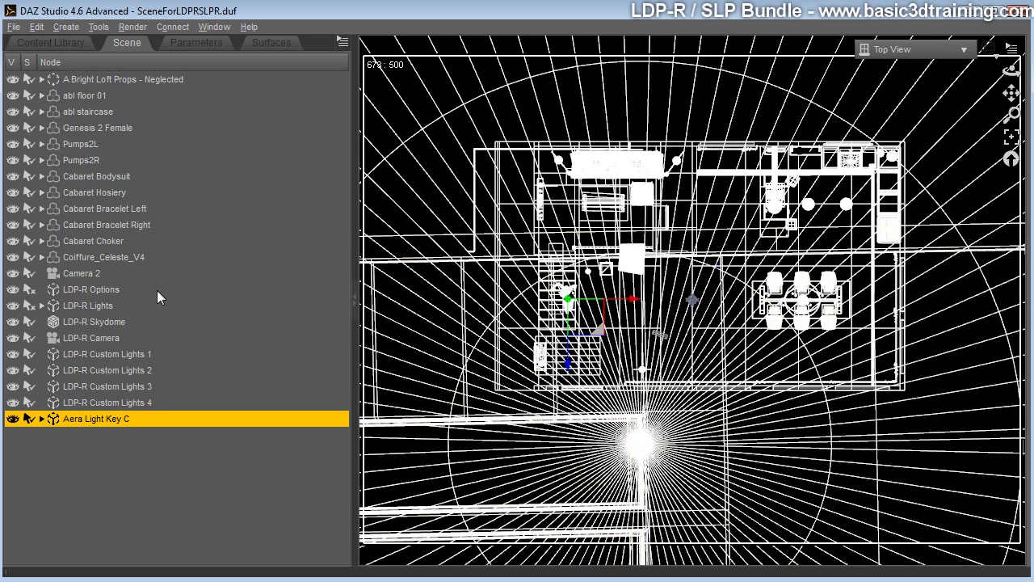
Step: Turn Aera Light Key C to a Y rotation of 82.94
{"action": "left_click", "coordinate": [197, 42]}
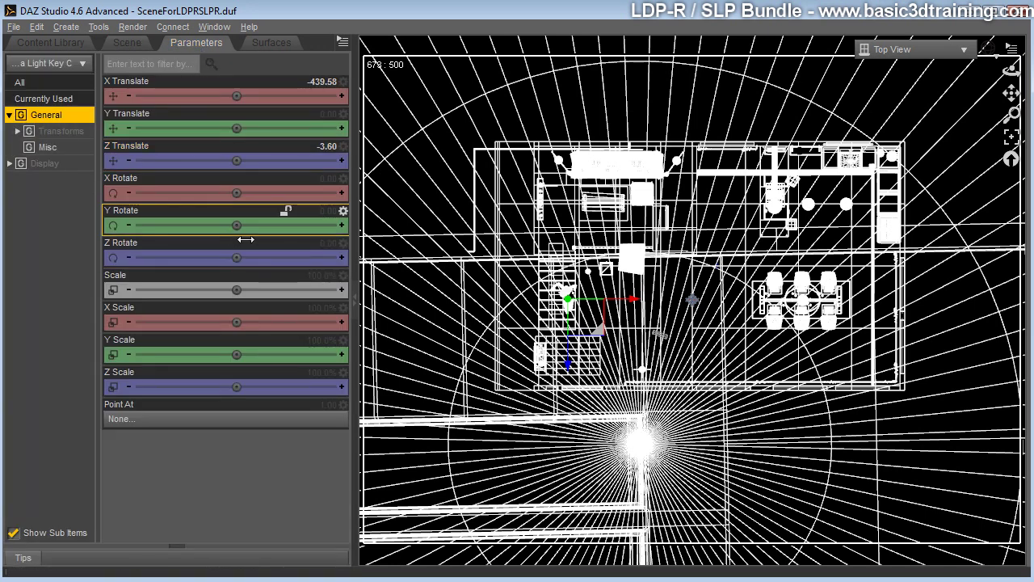
{"action": "left_click", "coordinate": [127, 42]}
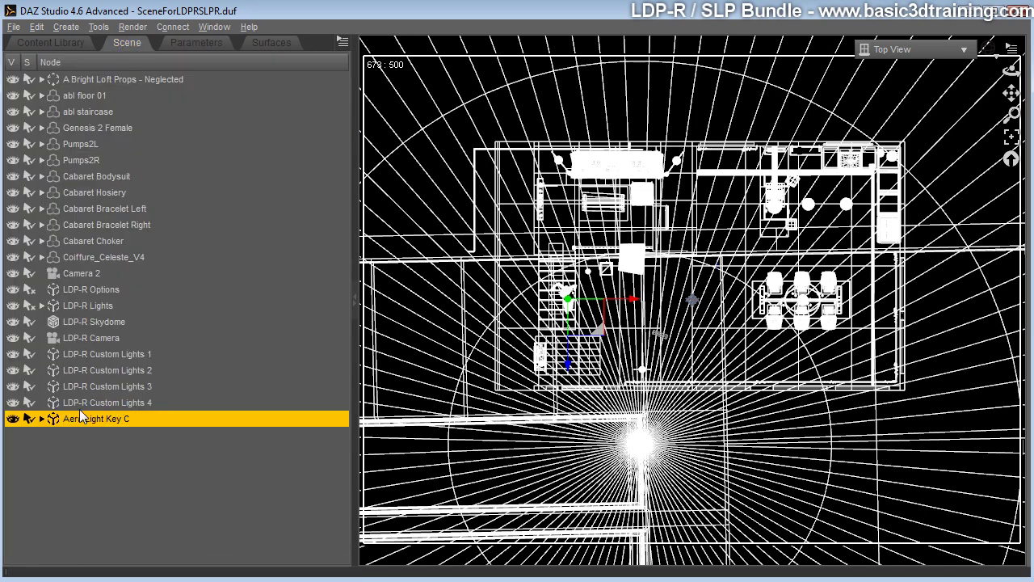
{"action": "left_click", "coordinate": [198, 43]}
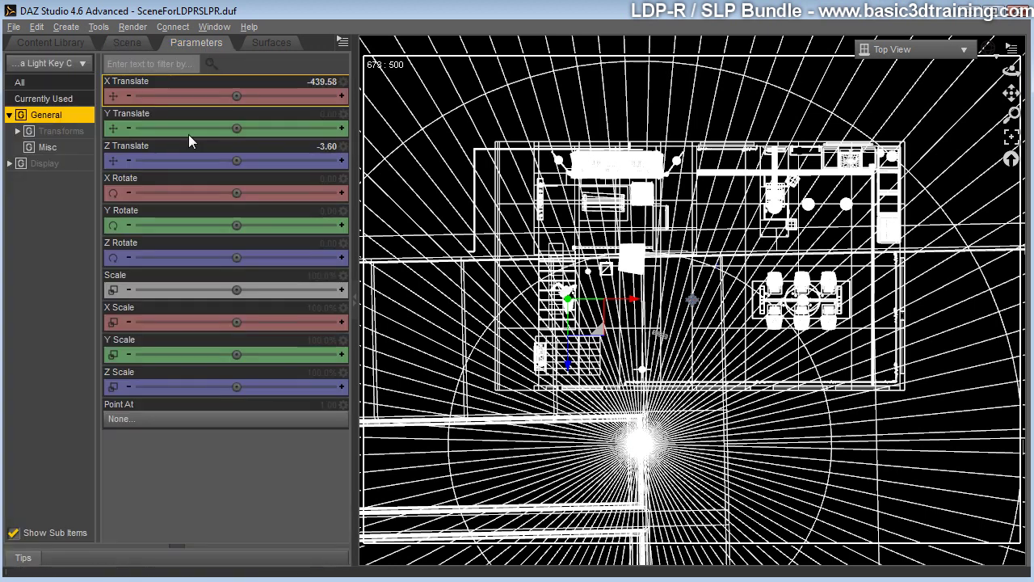
{"action": "left_click_drag", "start_coordinate": [285, 211], "coordinate": [285, 211]}
Step: Check the light in Front view and tilt it around its X axis
{"action": "left_click", "coordinate": [910, 53]}
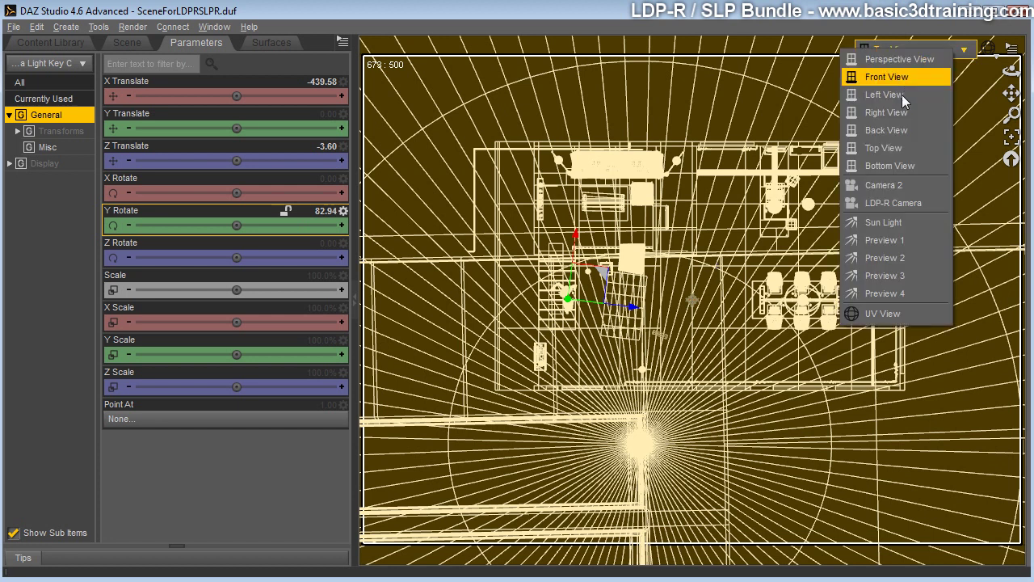
{"action": "left_click", "coordinate": [887, 77]}
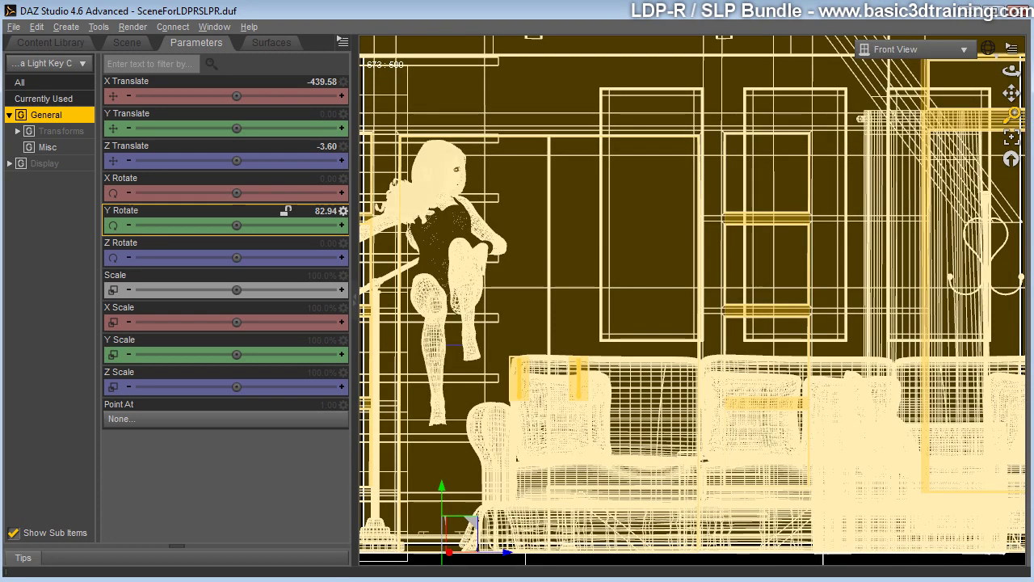
{"action": "left_click_drag", "start_coordinate": [1011, 114], "coordinate": [1018, 128]}
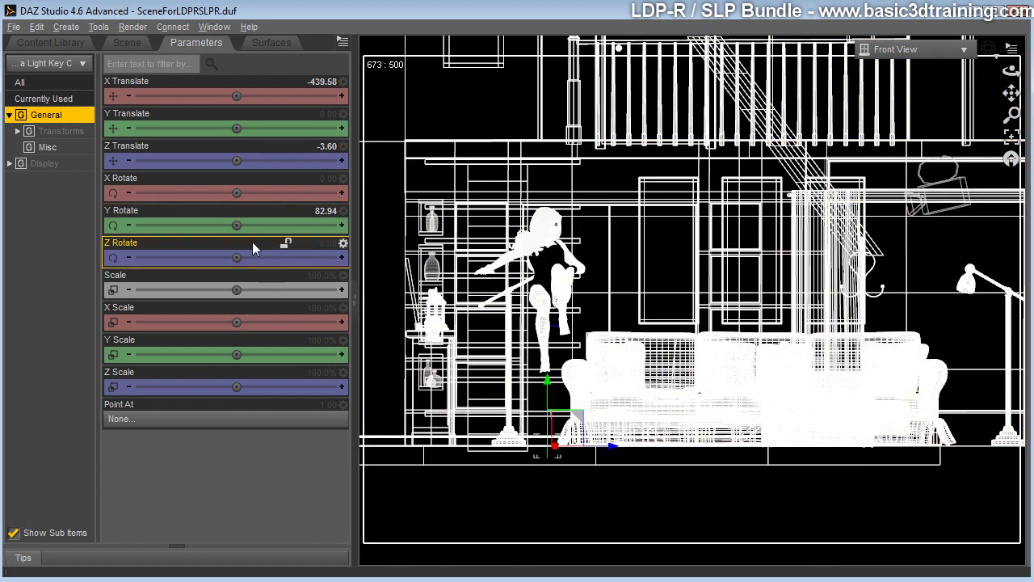
{"action": "left_click_drag", "start_coordinate": [235, 192], "coordinate": [267, 192]}
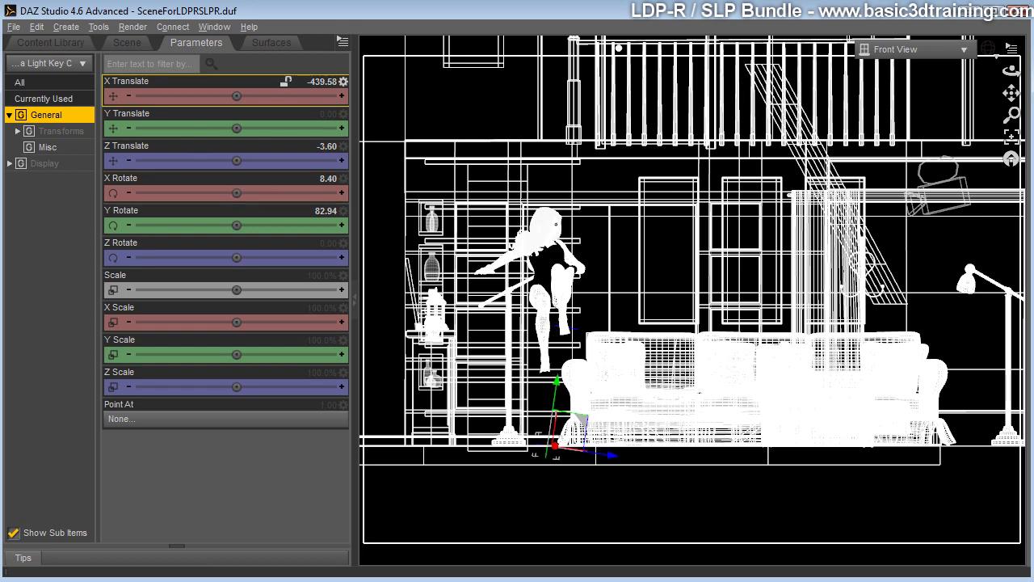
Step: Return to the LDP-R Camera in wireframe display and show the scene node list
{"action": "left_click", "coordinate": [891, 50]}
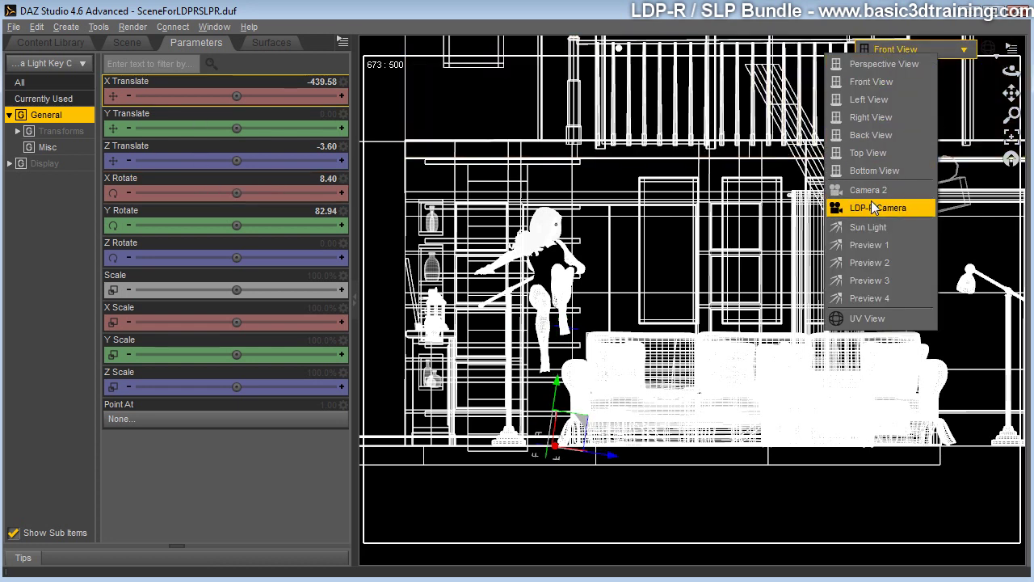
{"action": "left_click", "coordinate": [866, 208]}
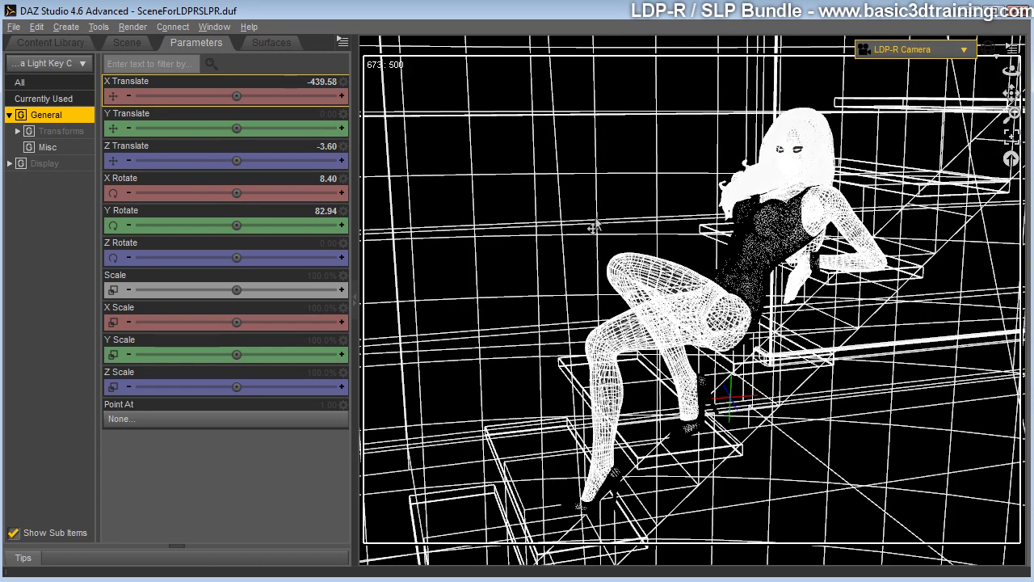
{"action": "left_click", "coordinate": [988, 51]}
{"action": "left_click", "coordinate": [978, 221]}
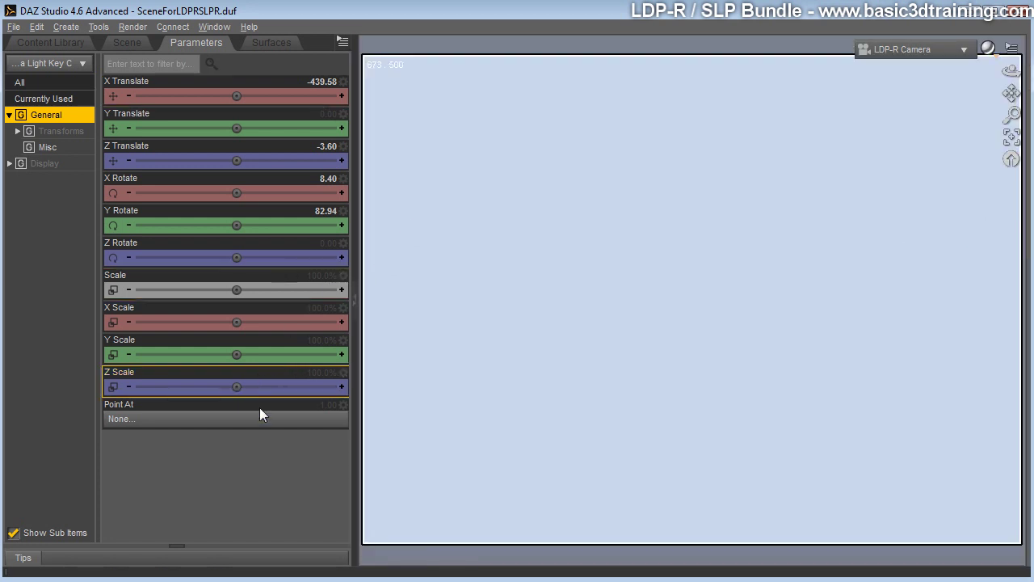
{"action": "left_click", "coordinate": [988, 50]}
{"action": "left_click", "coordinate": [981, 109]}
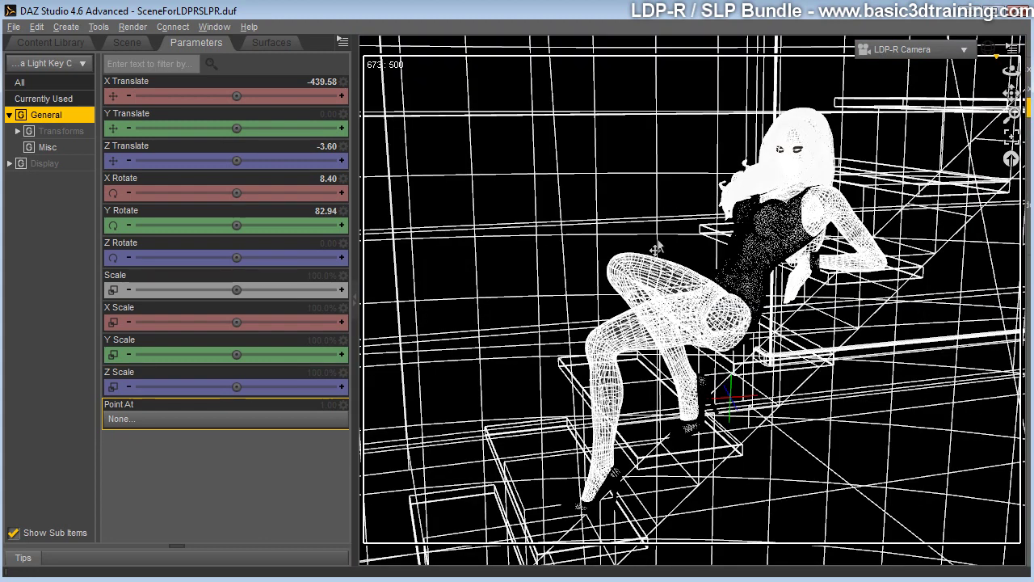
{"action": "left_click", "coordinate": [127, 42]}
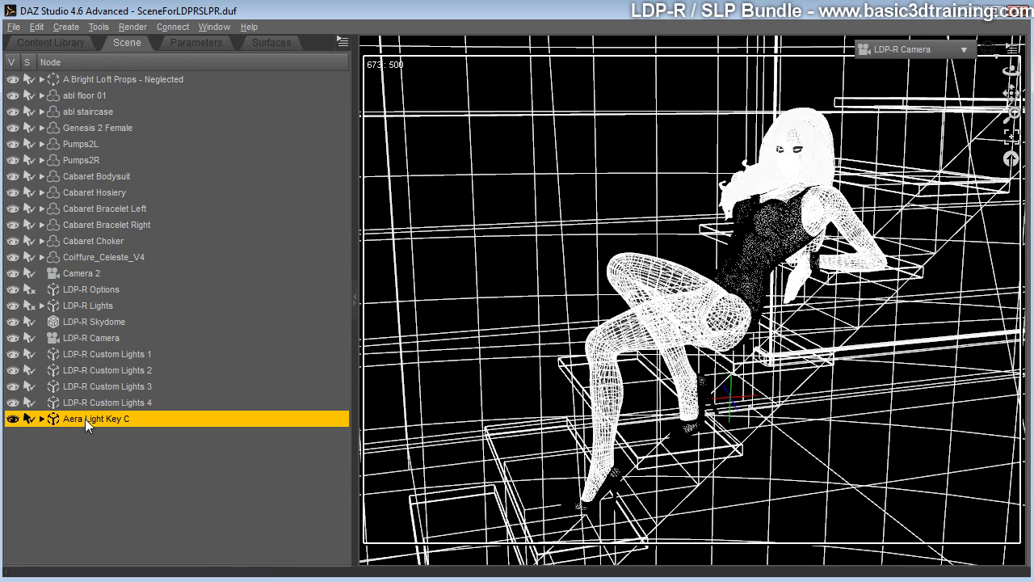
Step: Drop Aera Light Key C under LDP-R Custom Lights 1 and go back to the medium white Area Light presets
{"action": "left_click_drag", "start_coordinate": [85, 419], "coordinate": [114, 353]}
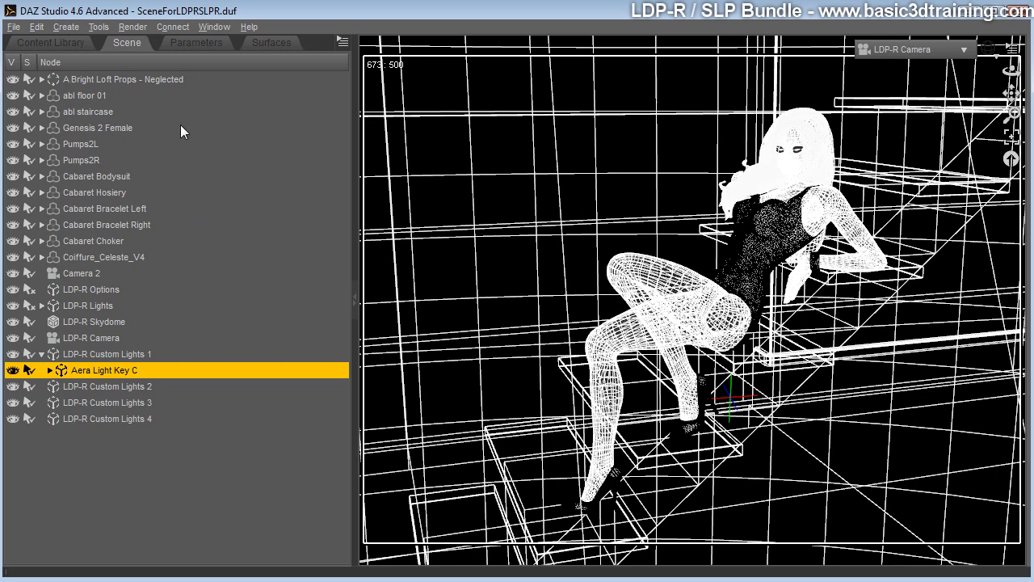
{"action": "left_click", "coordinate": [53, 42]}
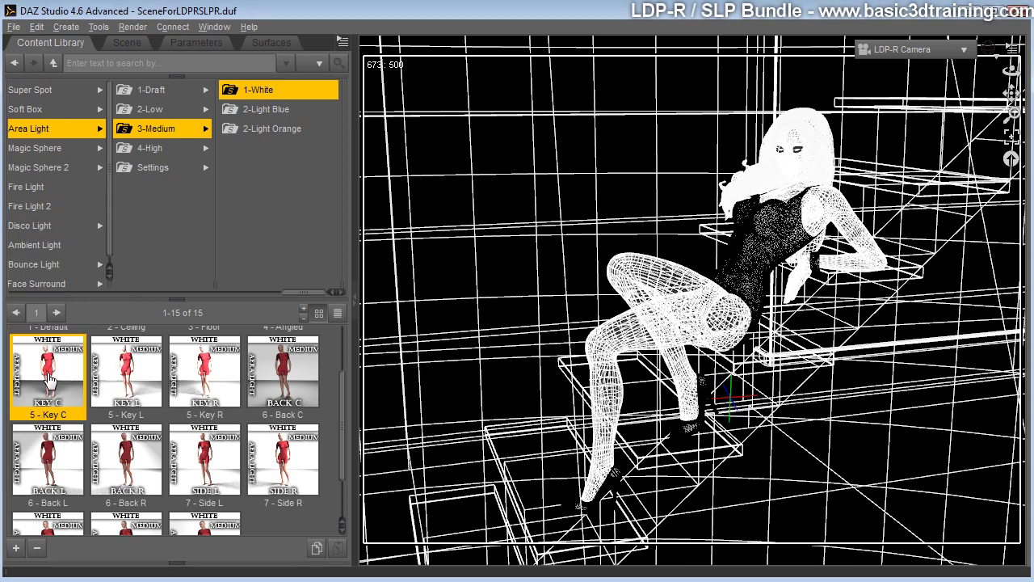
Step: In Top view, move Aera Light Key C (2) left in the loft
{"action": "left_click", "coordinate": [127, 42]}
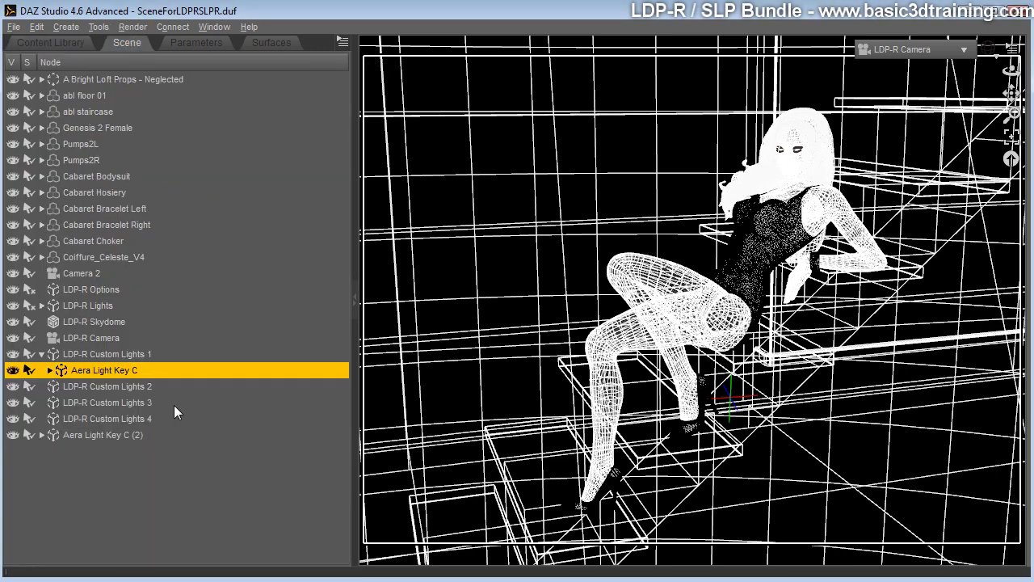
{"action": "left_click", "coordinate": [952, 51]}
{"action": "left_click", "coordinate": [919, 153]}
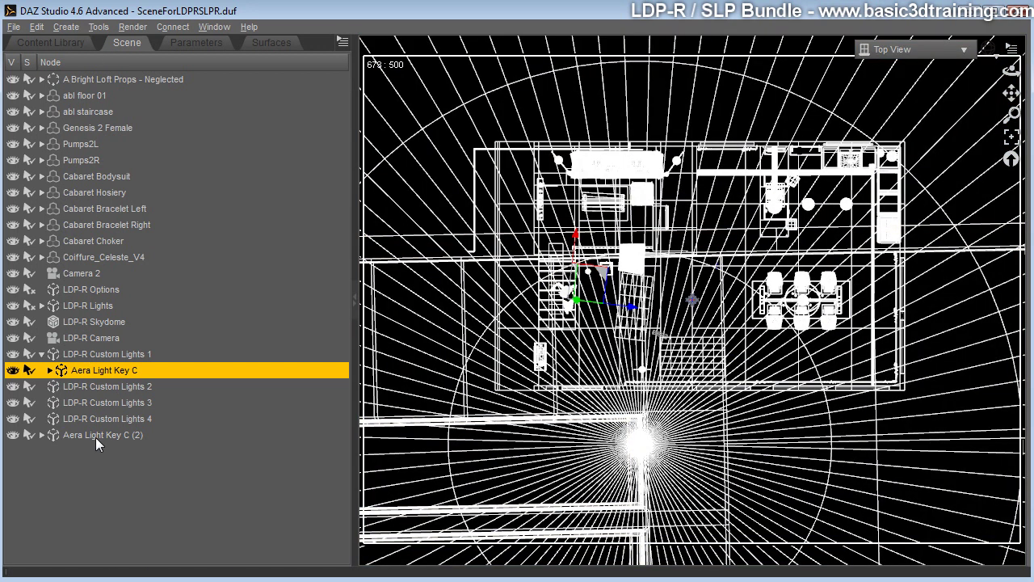
{"action": "left_click", "coordinate": [113, 436]}
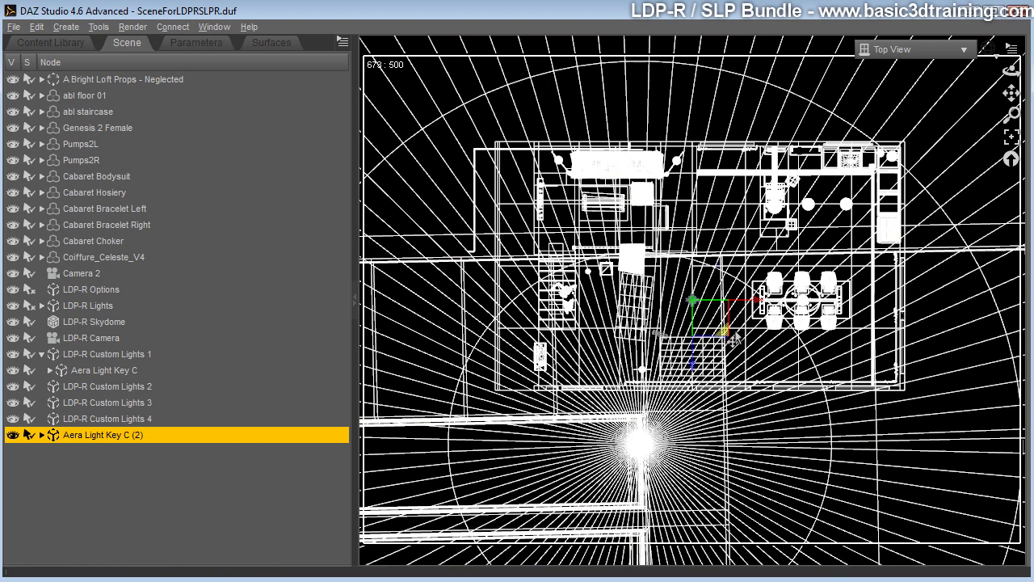
{"action": "left_click_drag", "start_coordinate": [734, 341], "coordinate": [612, 328]}
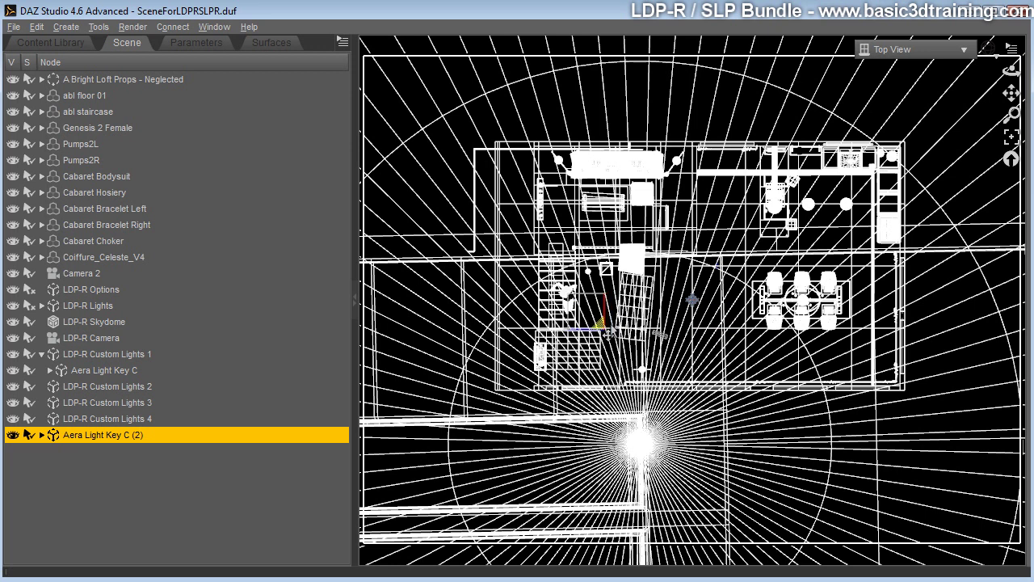
Step: Rotate Aera Light Key C (2) to Y 136.30 and X 55.62
{"action": "left_click", "coordinate": [196, 42]}
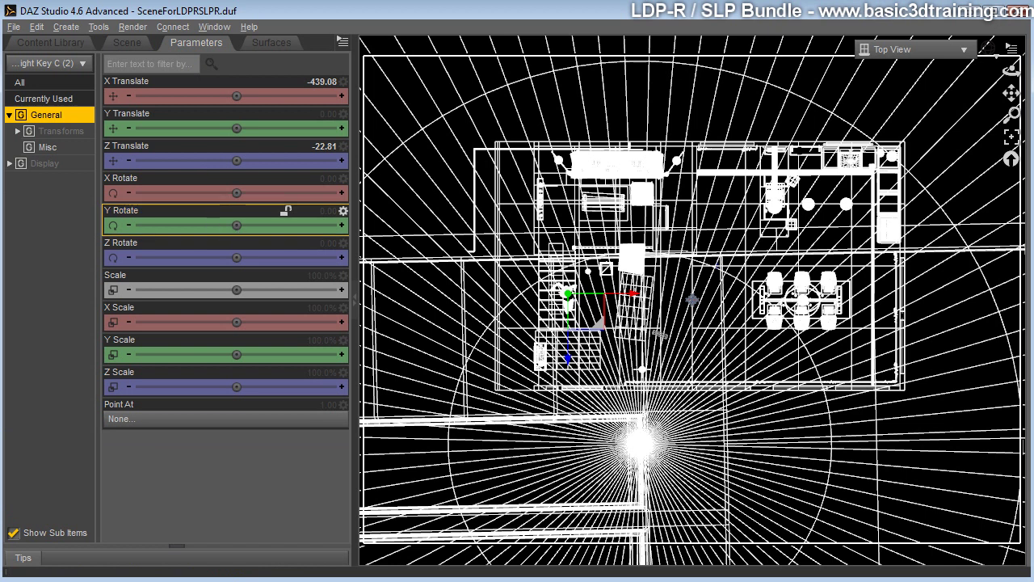
{"action": "left_click_drag", "start_coordinate": [236, 226], "coordinate": [294, 226]}
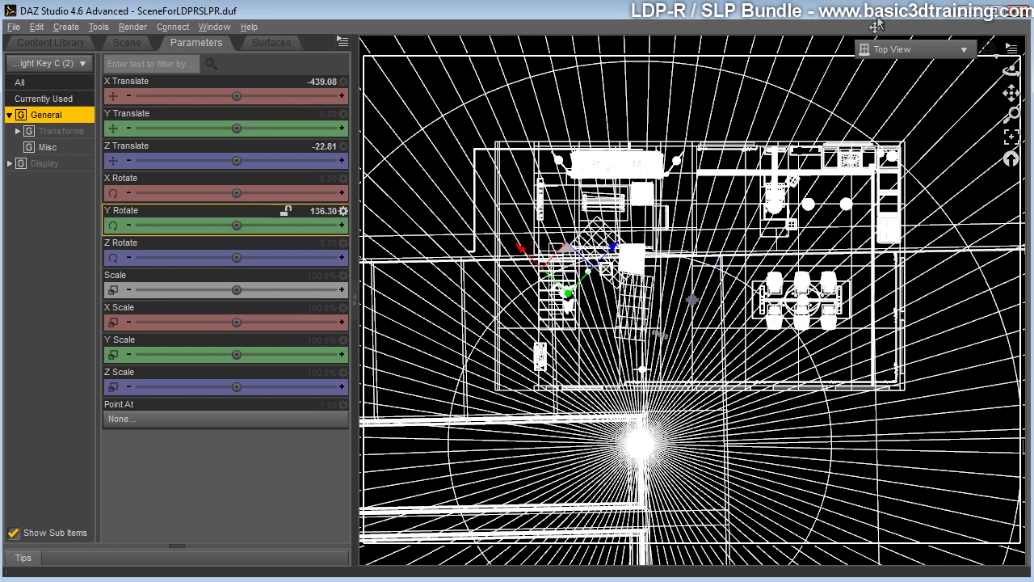
{"action": "left_click", "coordinate": [919, 54]}
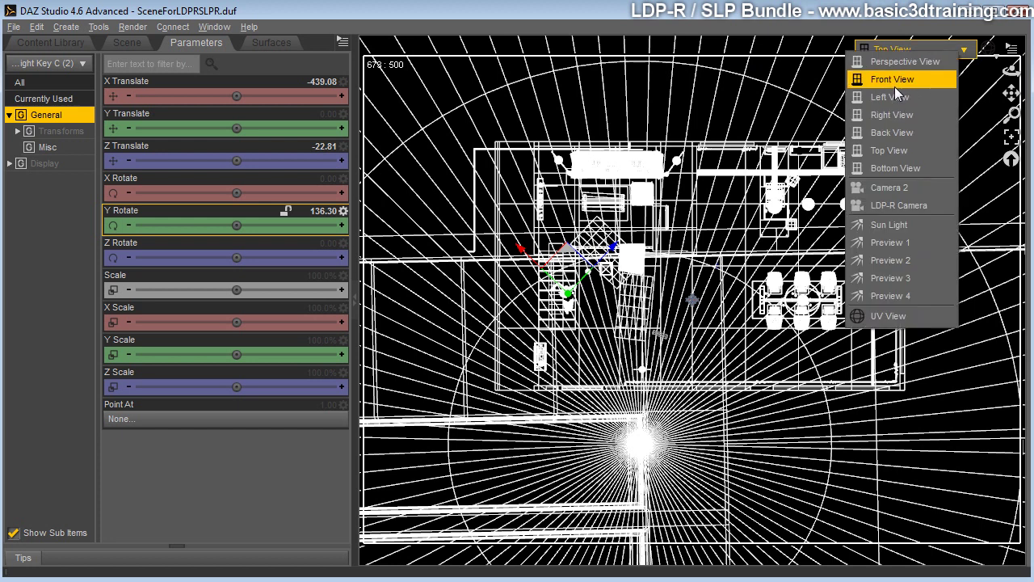
{"action": "left_click", "coordinate": [894, 86]}
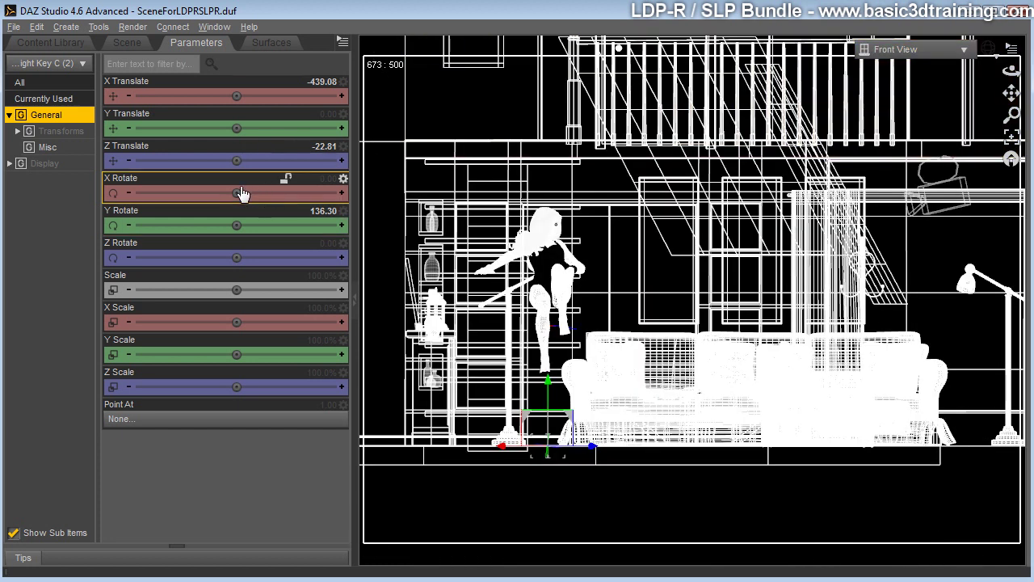
{"action": "left_click_drag", "start_coordinate": [261, 193], "coordinate": [284, 192]}
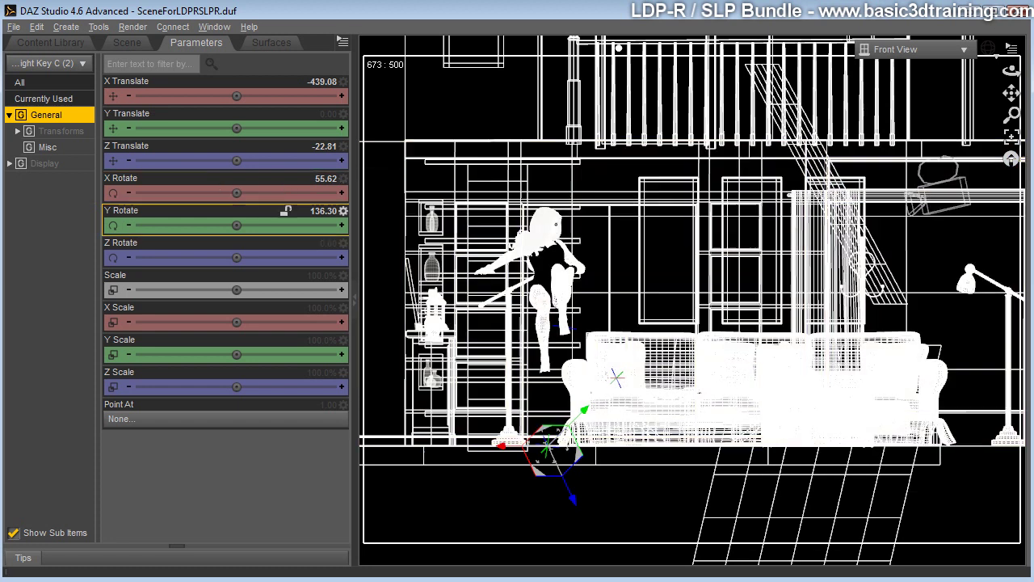
Step: Return to the LDP-R Camera wireframe view and parent the light under LDP-R Custom Lights 2
{"action": "left_click", "coordinate": [937, 50]}
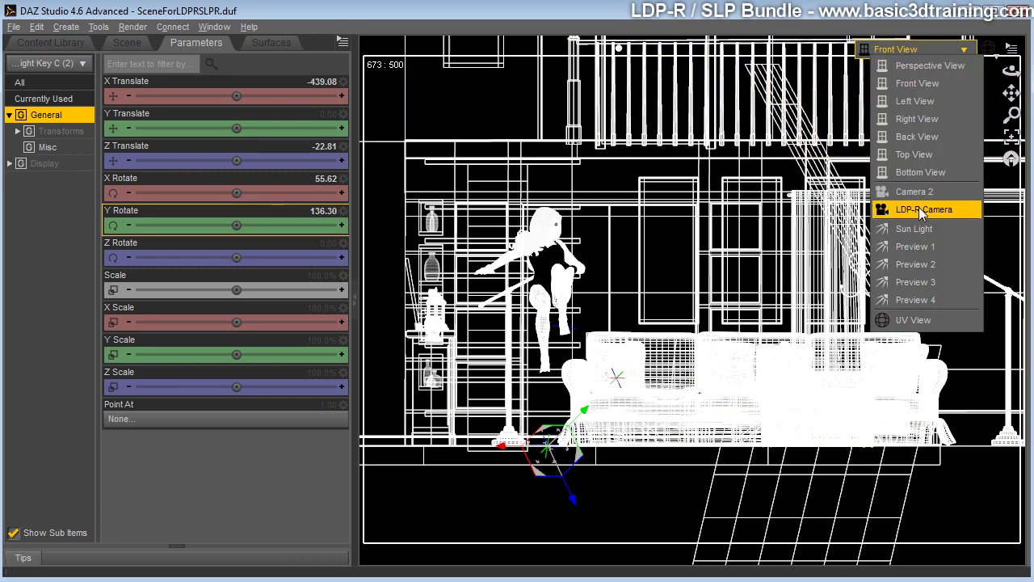
{"action": "left_click", "coordinate": [918, 208]}
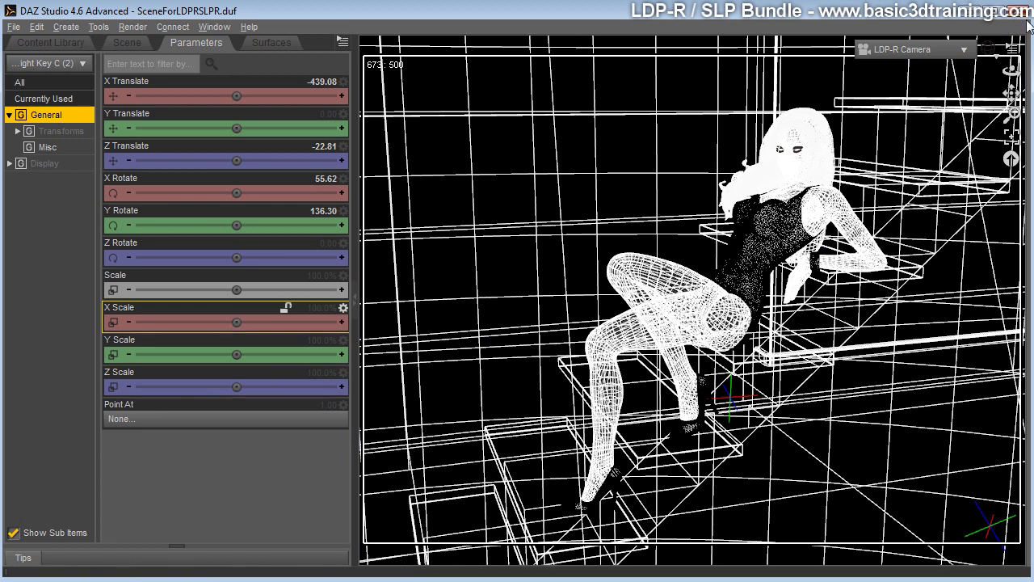
{"action": "left_click", "coordinate": [987, 50]}
{"action": "left_click", "coordinate": [976, 225]}
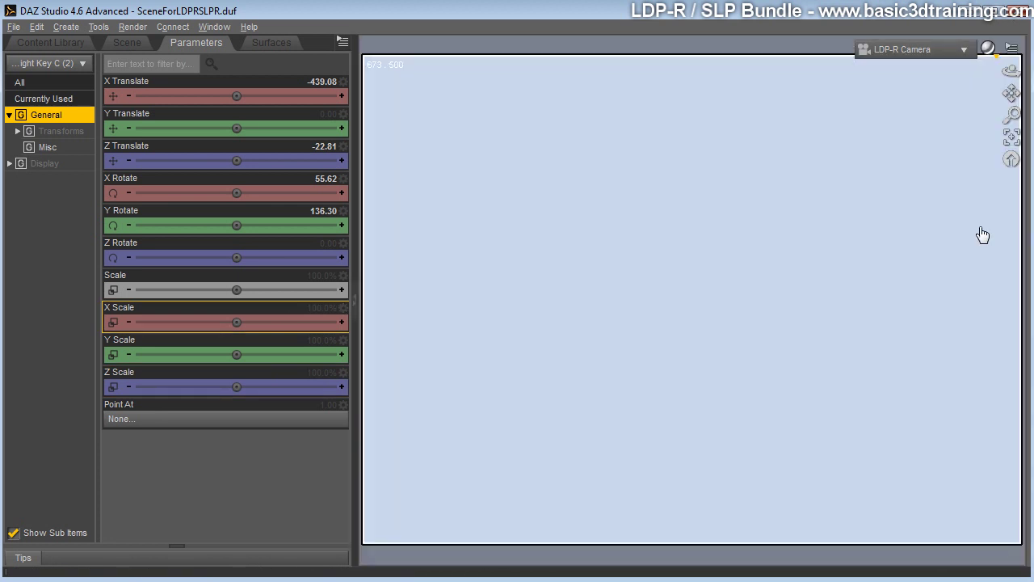
{"action": "left_click", "coordinate": [989, 51]}
{"action": "left_click", "coordinate": [977, 103]}
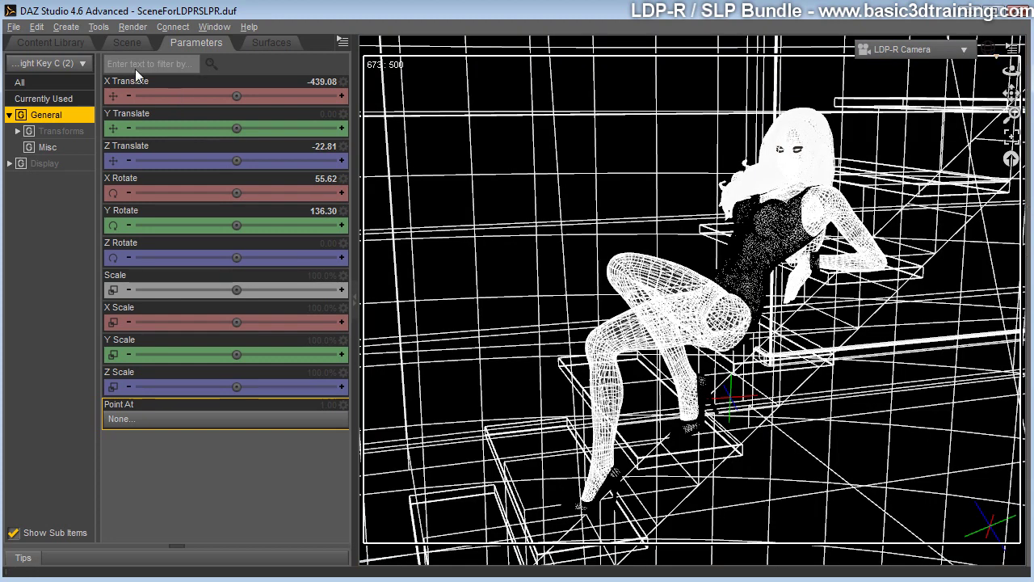
{"action": "left_click", "coordinate": [137, 46]}
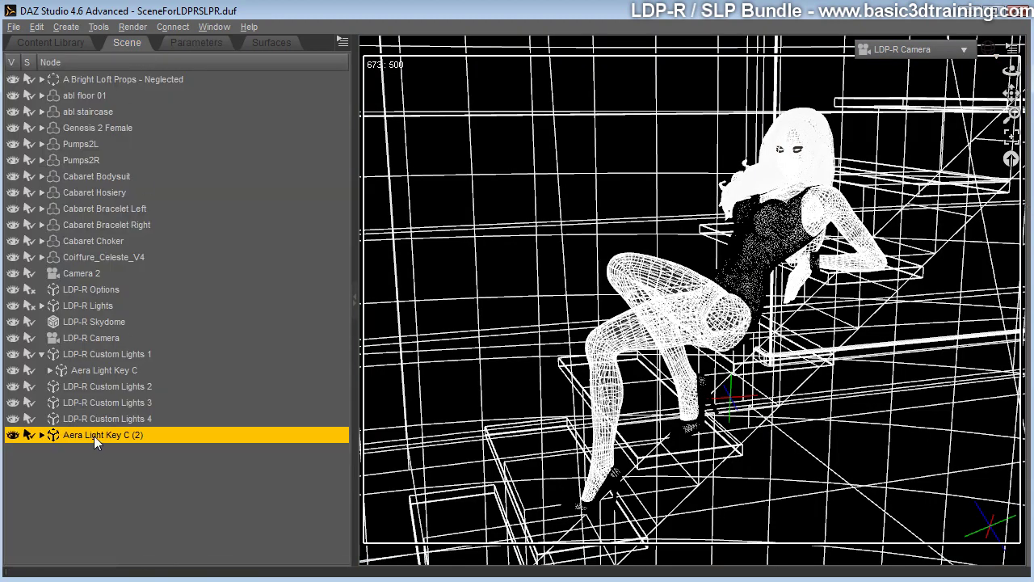
{"action": "left_click_drag", "start_coordinate": [94, 435], "coordinate": [197, 397]}
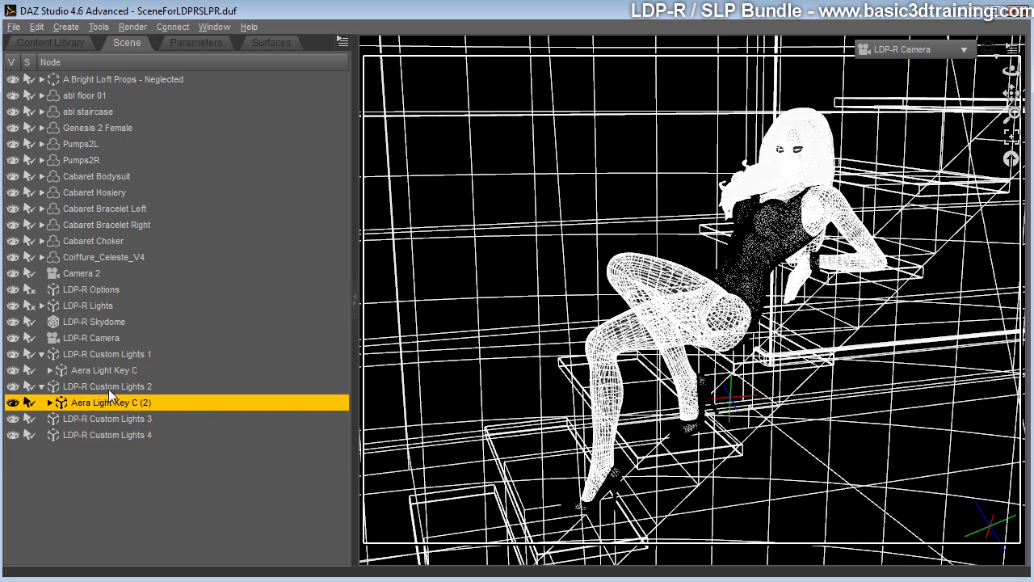
{"action": "left_click", "coordinate": [50, 42]}
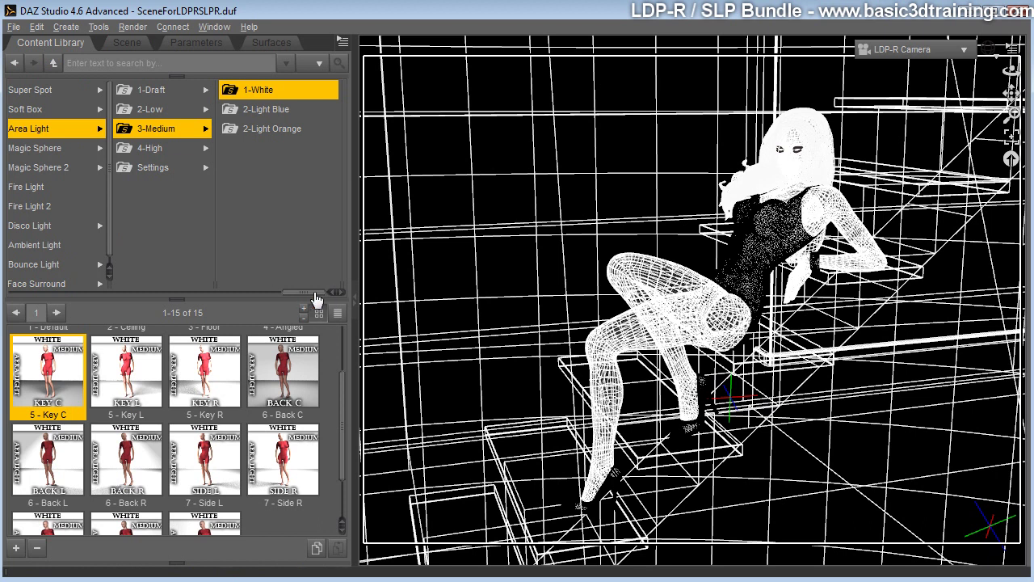
{"action": "left_click_drag", "start_coordinate": [311, 293], "coordinate": [234, 295]}
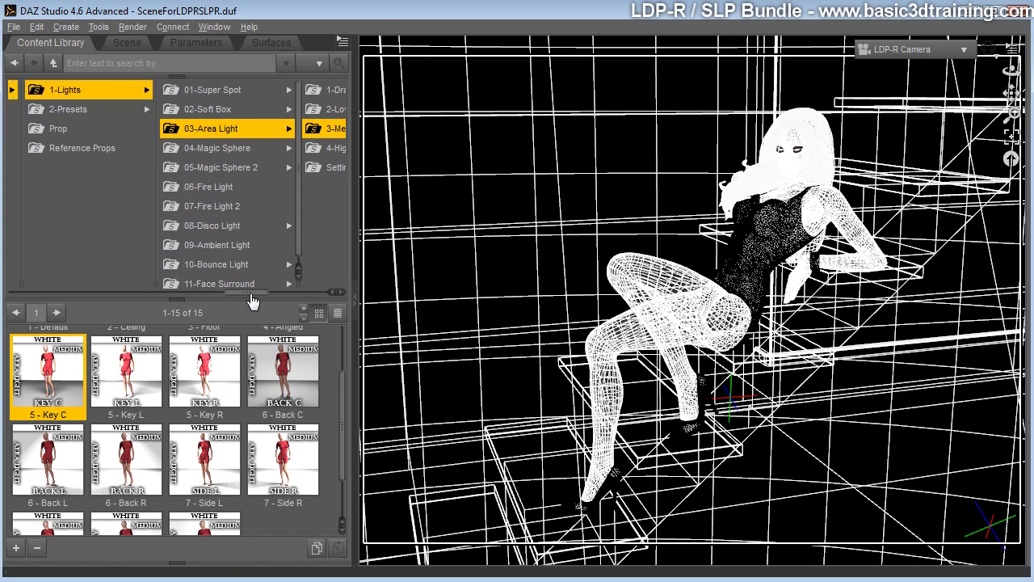
{"action": "left_click", "coordinate": [64, 109]}
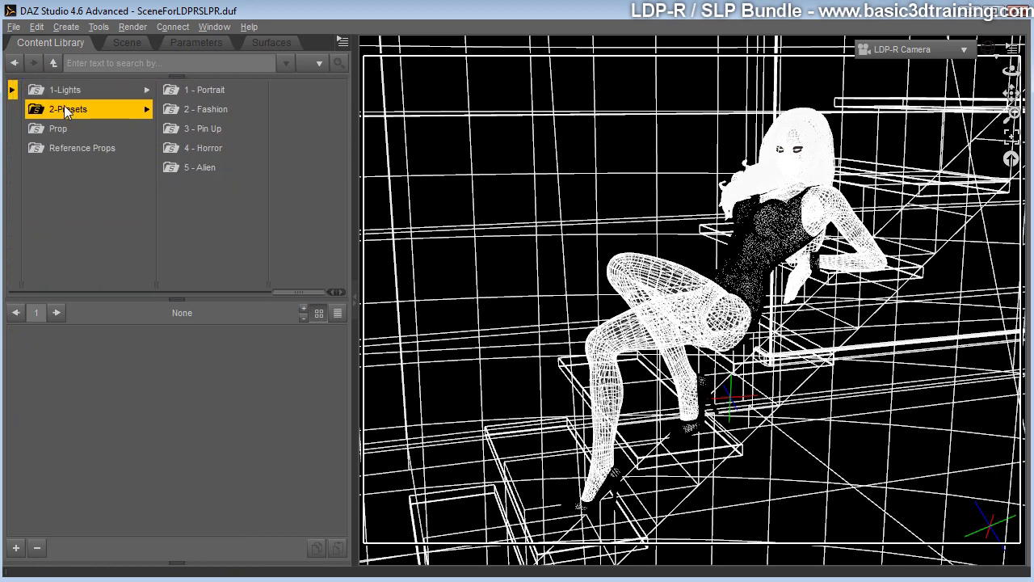
{"action": "left_click", "coordinate": [213, 111]}
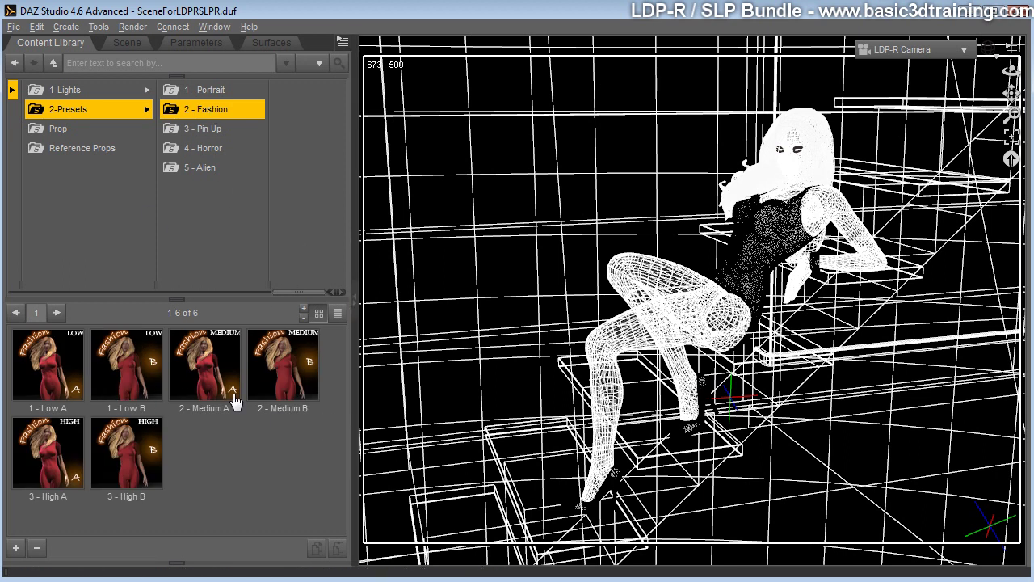
{"action": "double_click", "coordinate": [206, 371]}
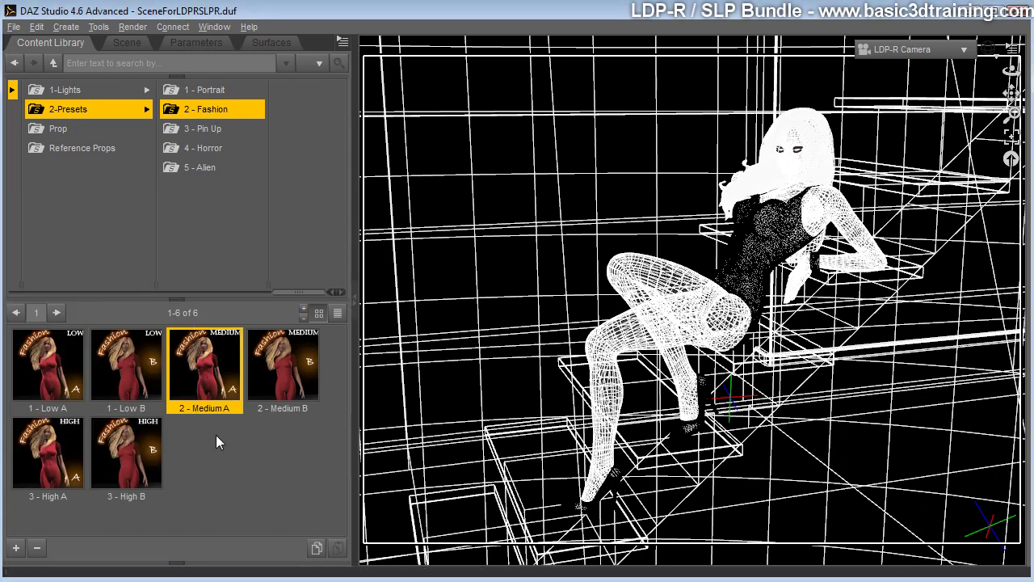
{"action": "left_click", "coordinate": [127, 42]}
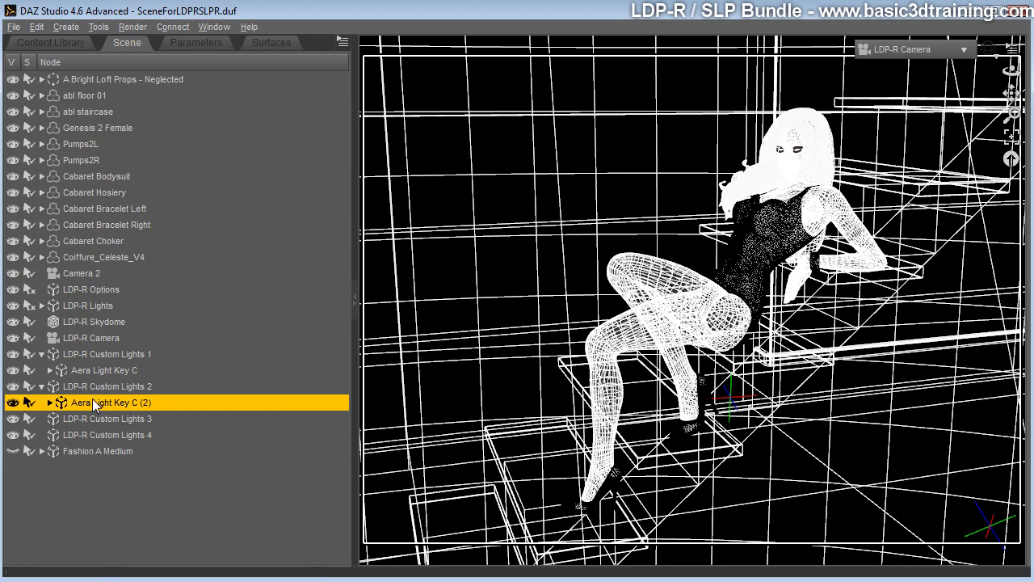
{"action": "left_click", "coordinate": [96, 451]}
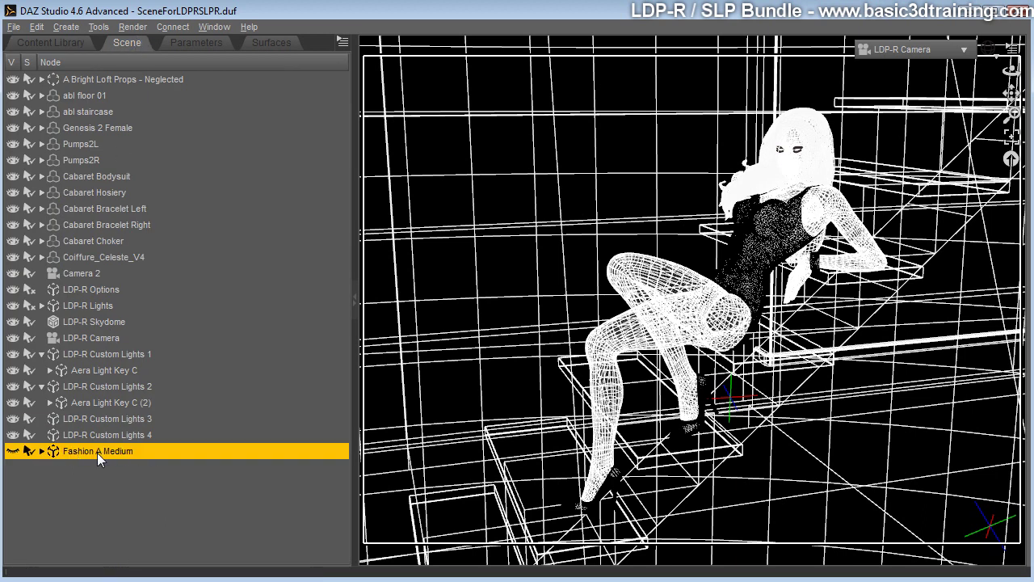
{"action": "left_click_drag", "start_coordinate": [97, 451], "coordinate": [114, 421]}
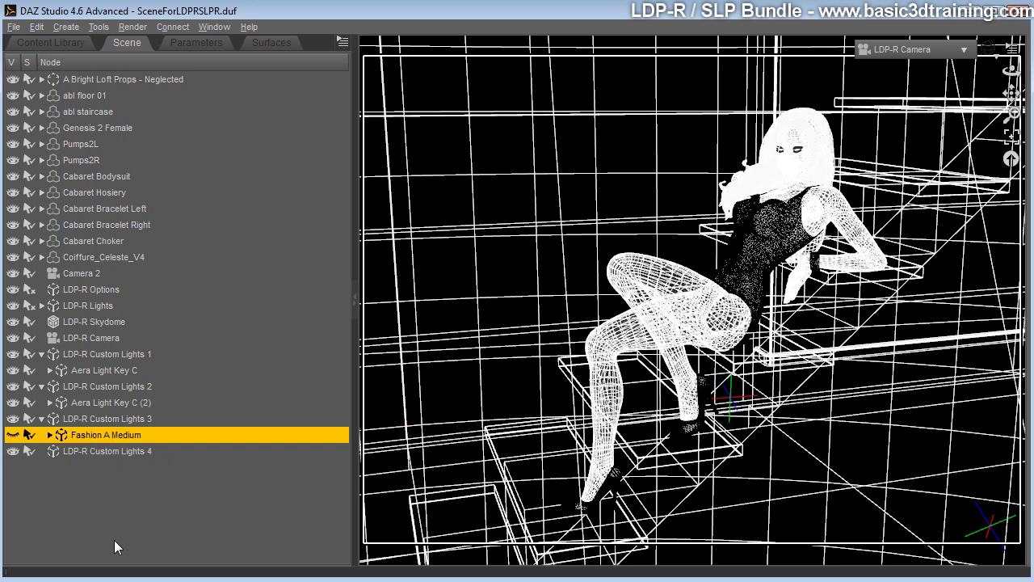
{"action": "right_click", "coordinate": [87, 434]}
{"action": "left_click", "coordinate": [109, 463]}
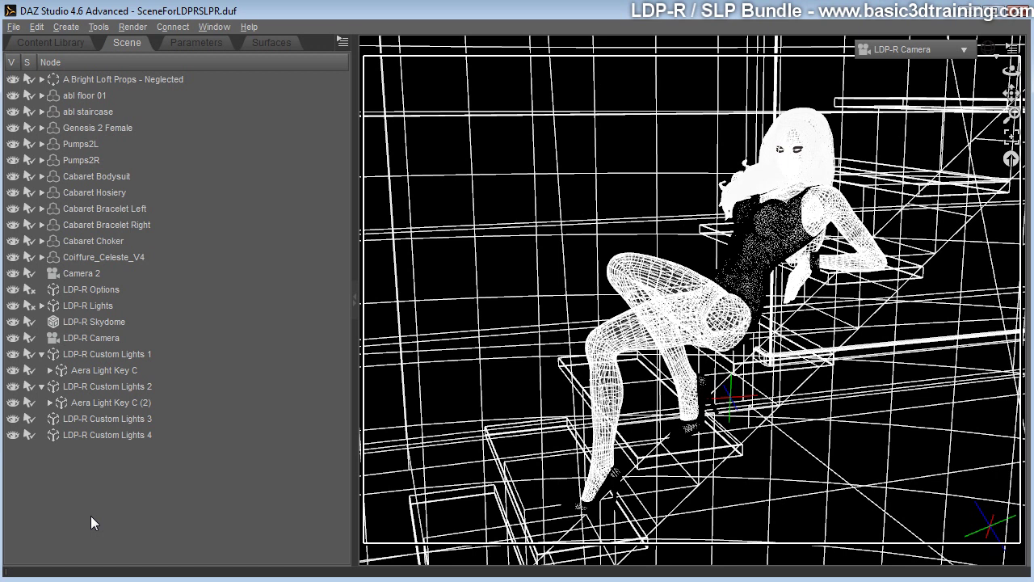
{"action": "left_click", "coordinate": [133, 27]}
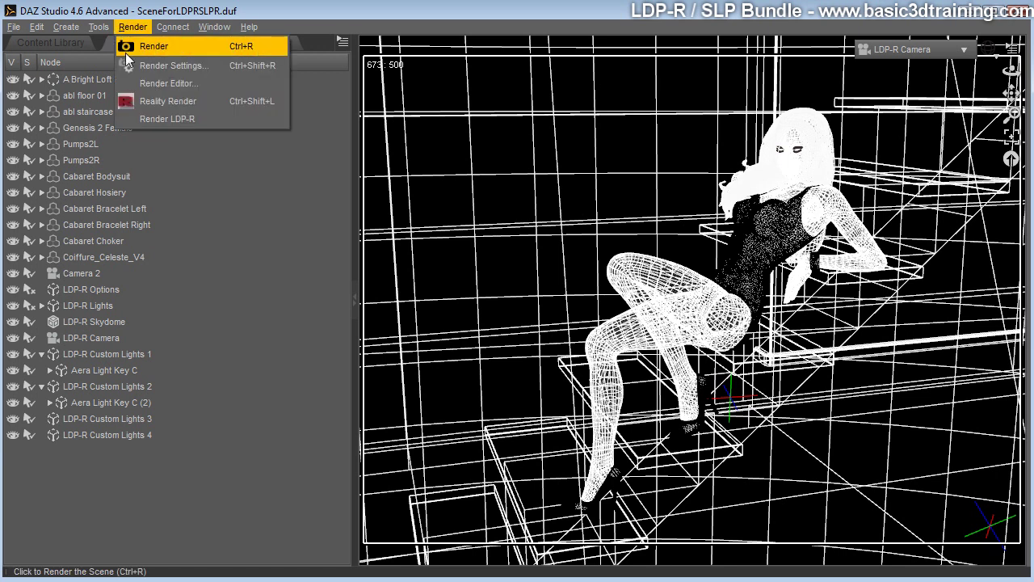
{"action": "left_click", "coordinate": [161, 64]}
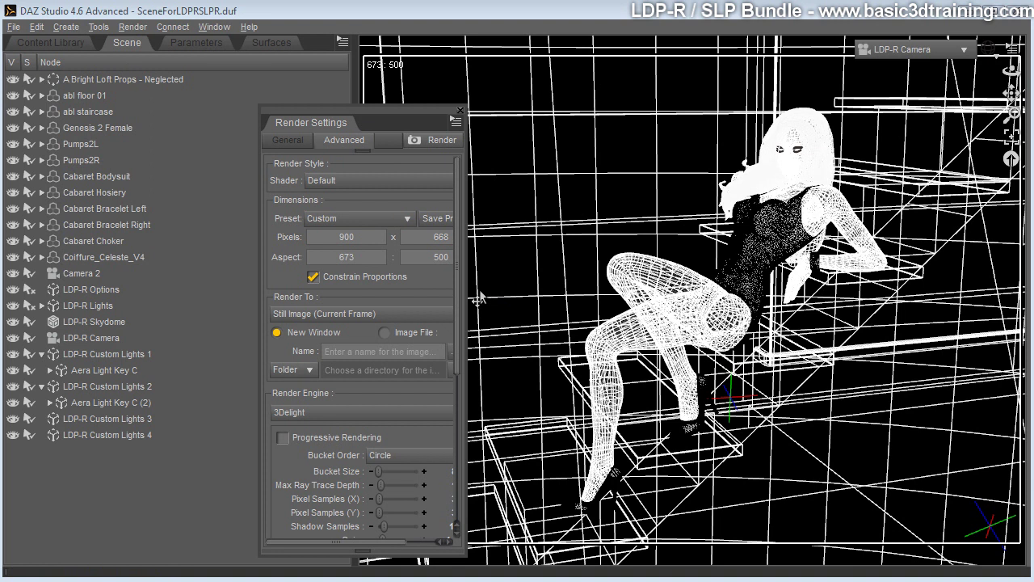
{"action": "left_click_drag", "start_coordinate": [479, 302], "coordinate": [721, 305]}
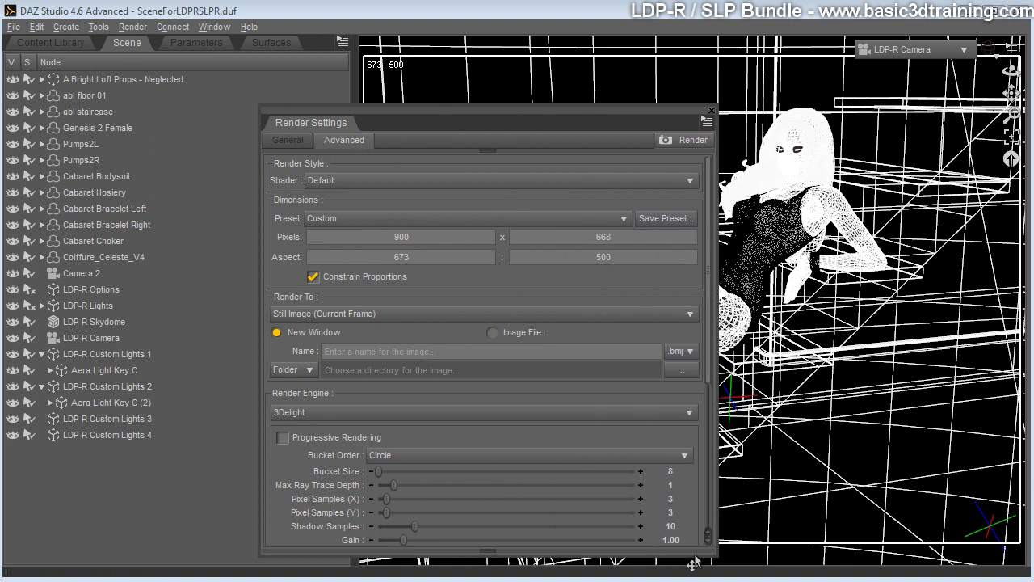
{"action": "left_click_drag", "start_coordinate": [716, 359], "coordinate": [716, 436]}
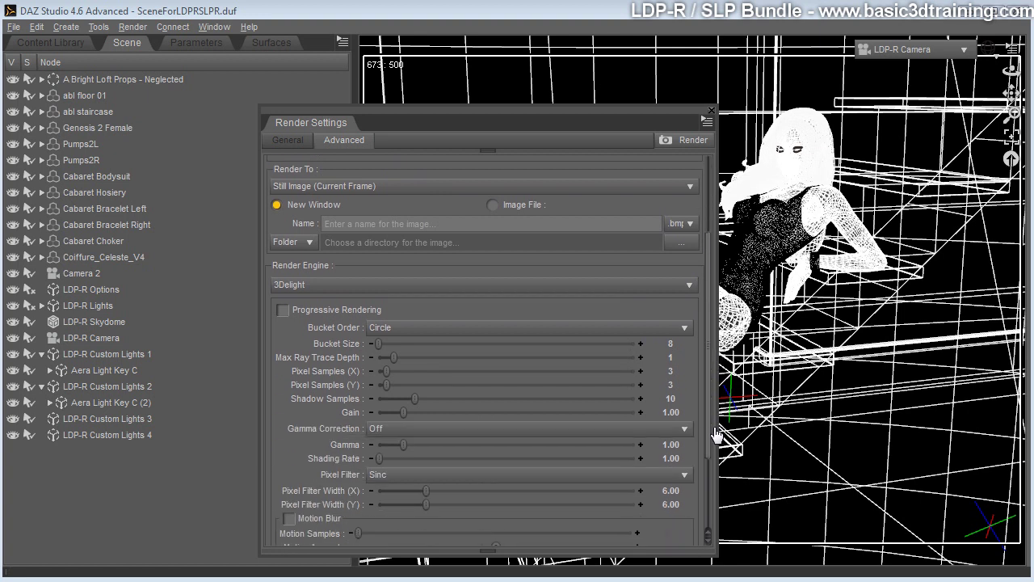
{"action": "left_click", "coordinate": [669, 459]}
{"action": "left_click", "coordinate": [710, 112]}
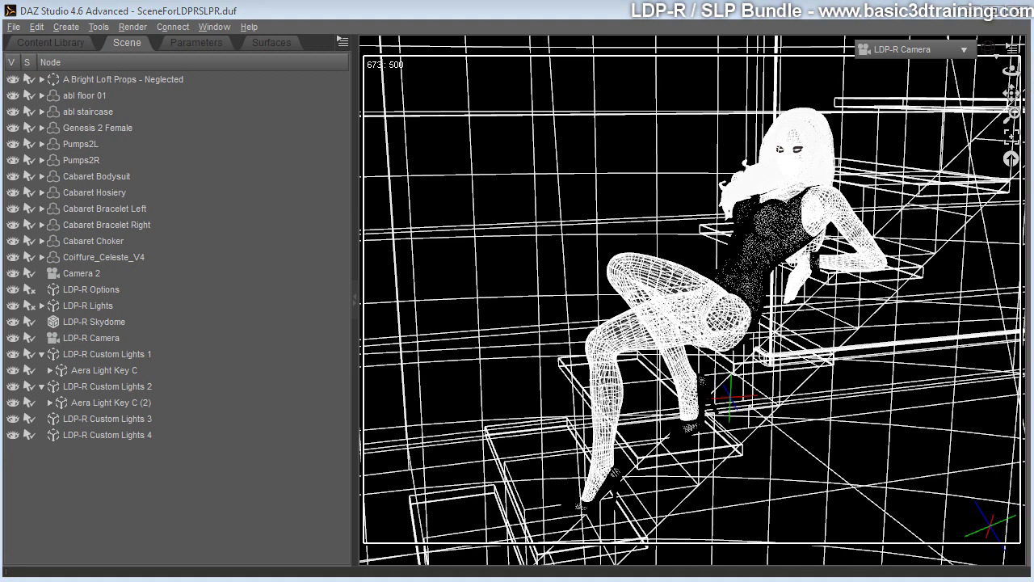
{"action": "left_click", "coordinate": [129, 26]}
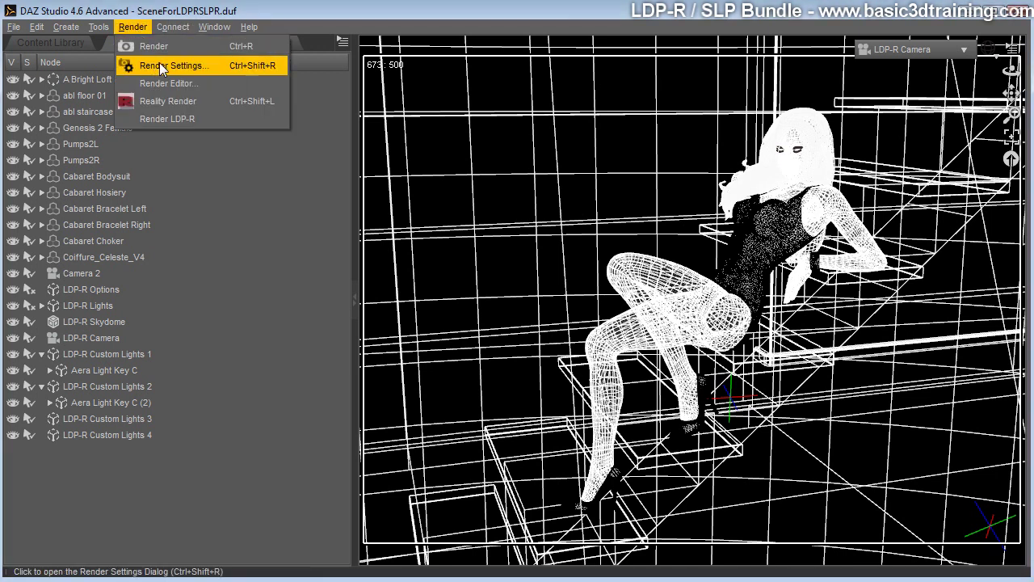
{"action": "left_click", "coordinate": [158, 115]}
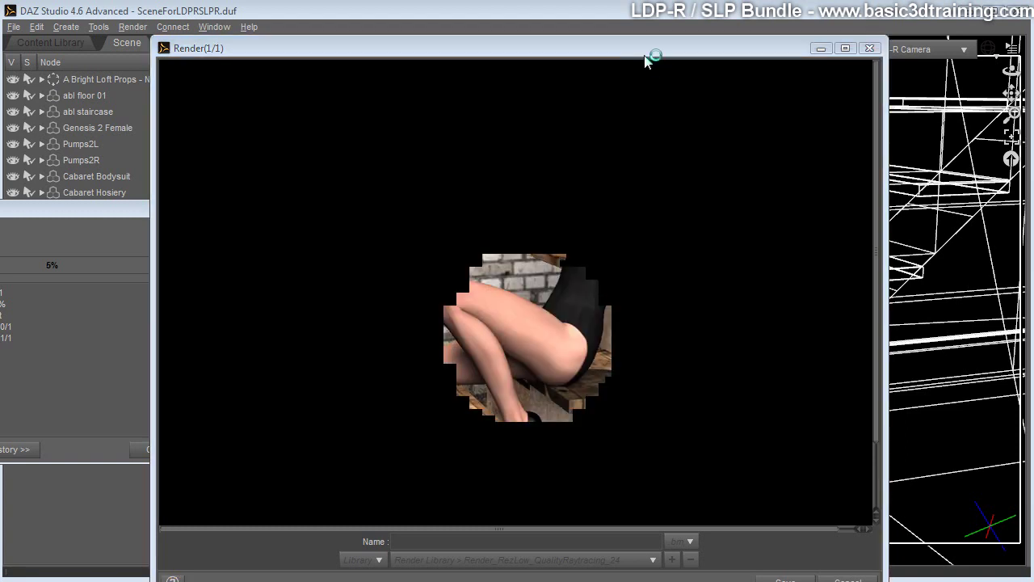
{"action": "left_click", "coordinate": [848, 538]}
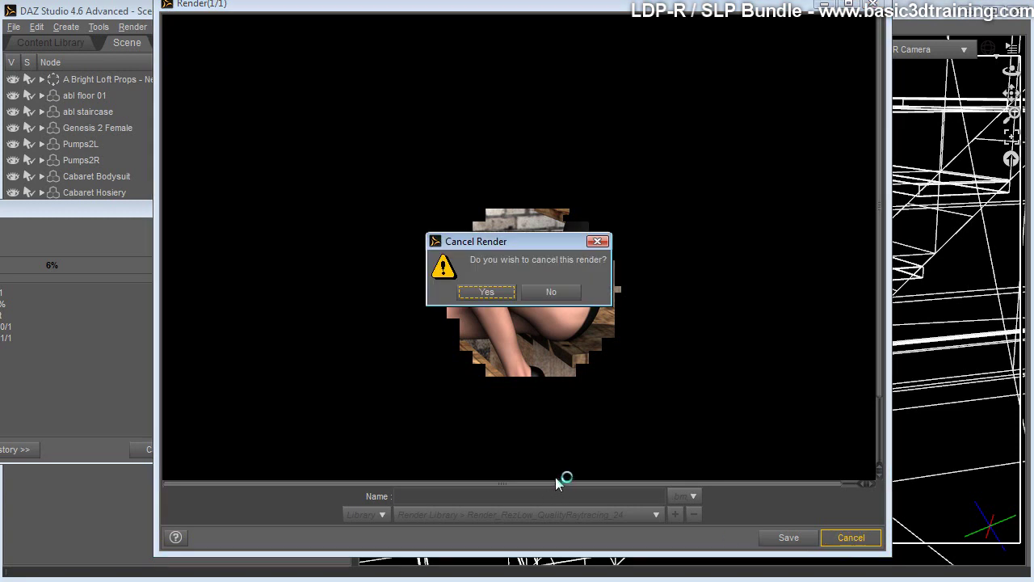
{"action": "left_click", "coordinate": [486, 292]}
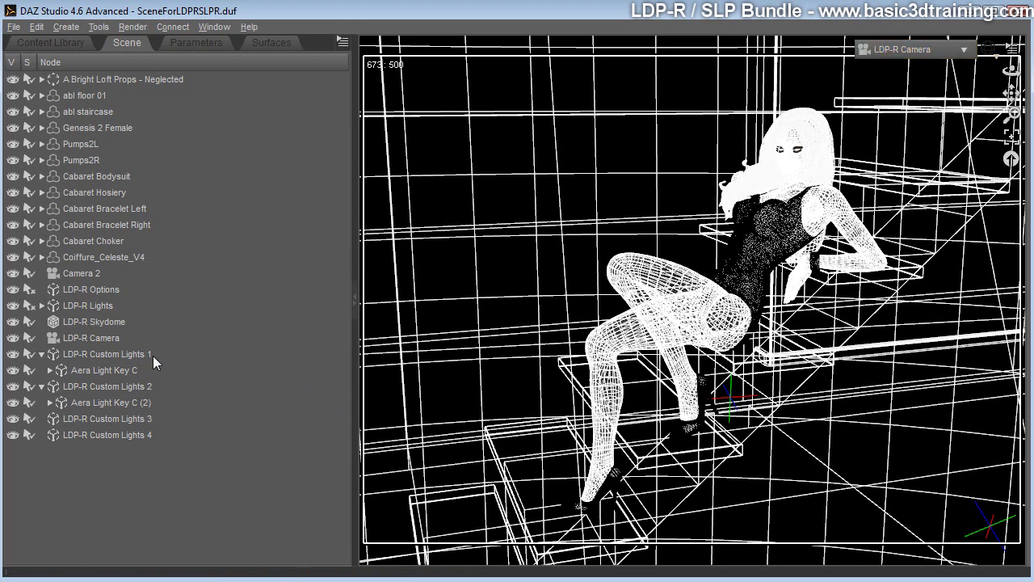
Step: Turn on Depth of Field for the LDP-R Camera
{"action": "left_click", "coordinate": [94, 339]}
{"action": "left_click", "coordinate": [196, 42]}
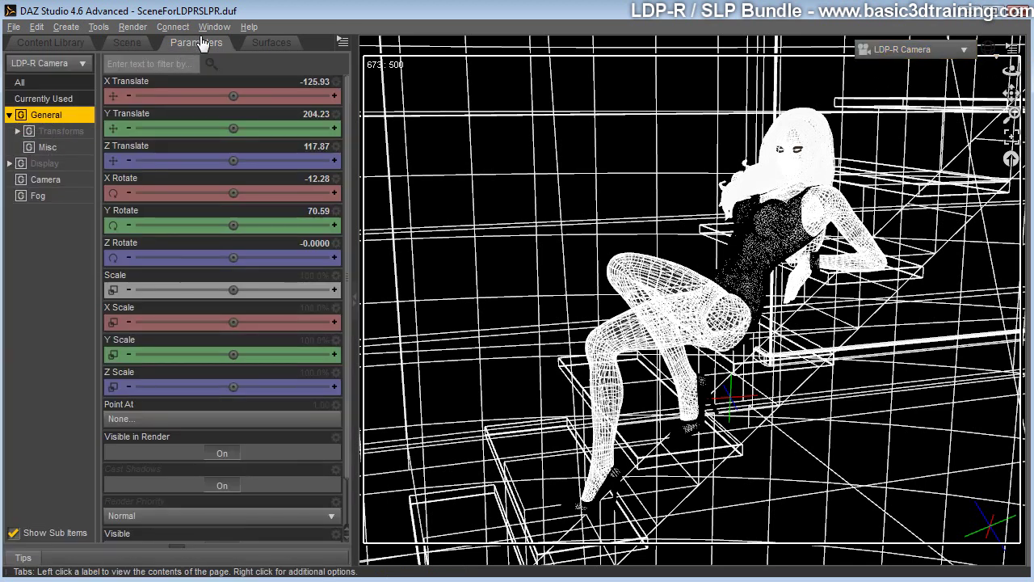
{"action": "left_click", "coordinate": [47, 181]}
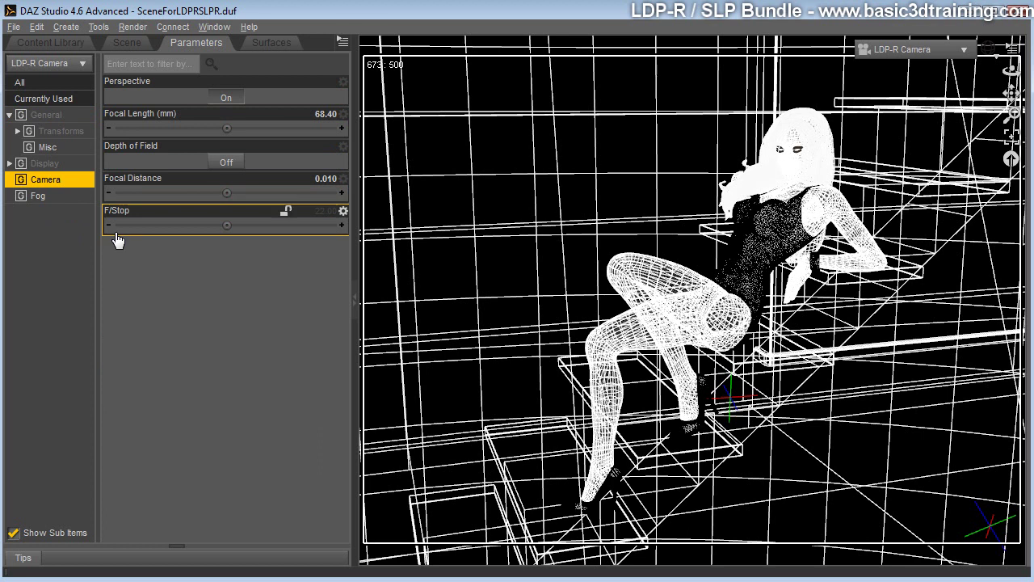
{"action": "left_click", "coordinate": [226, 162]}
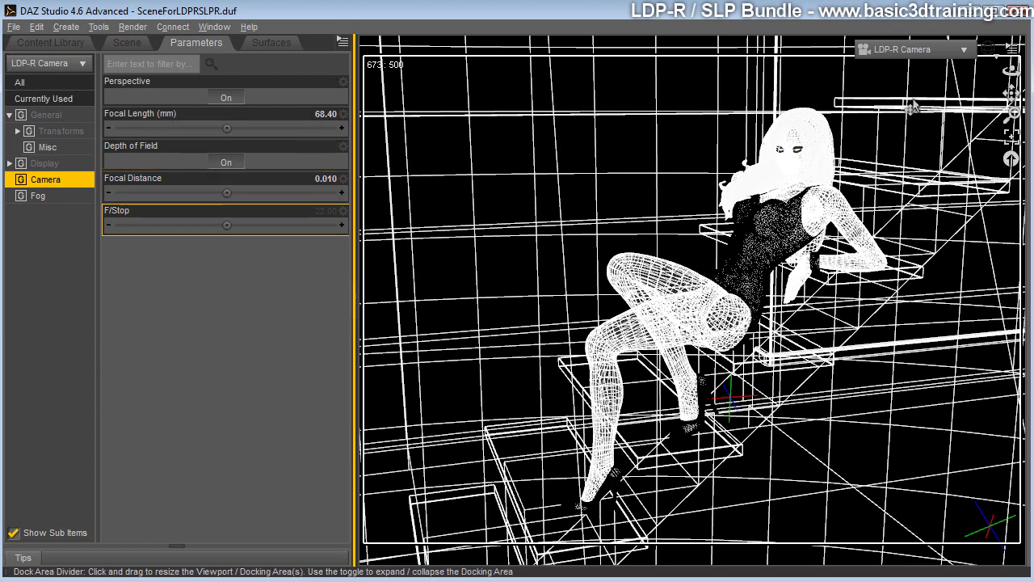
{"action": "left_click_drag", "start_coordinate": [228, 205], "coordinate": [234, 204]}
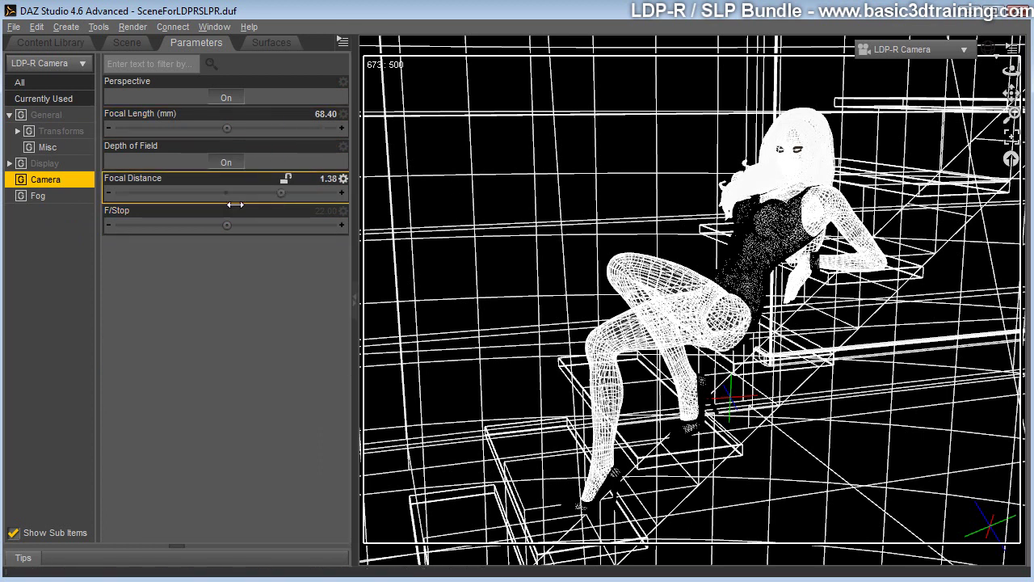
Step: Set the camera's Focal Distance to 331.10, checking it in Top and Front views
{"action": "right_click", "coordinate": [903, 146]}
{"action": "left_click", "coordinate": [886, 228]}
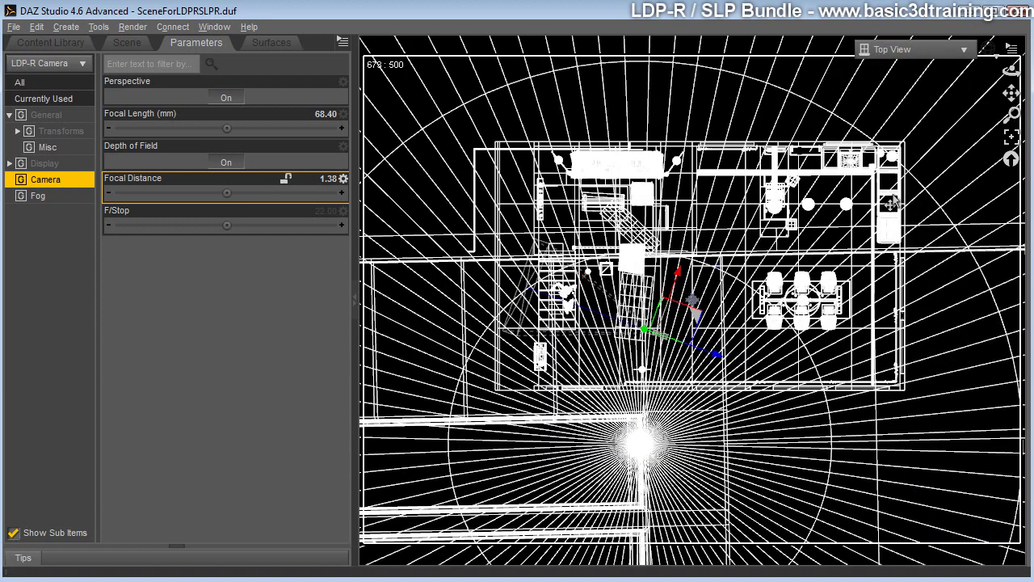
{"action": "left_click_drag", "start_coordinate": [1014, 115], "coordinate": [1027, 92]}
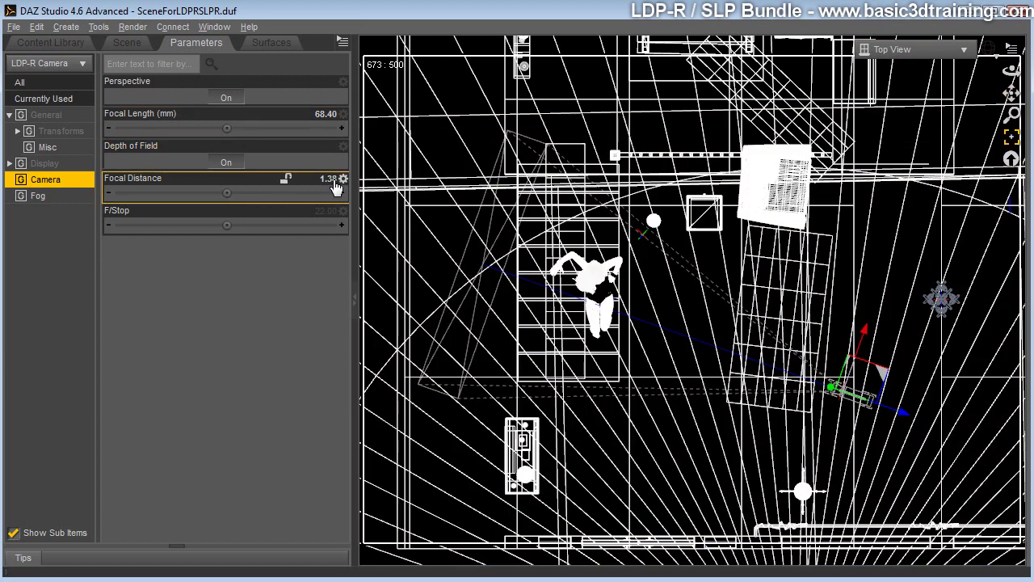
{"action": "left_click", "coordinate": [338, 181]}
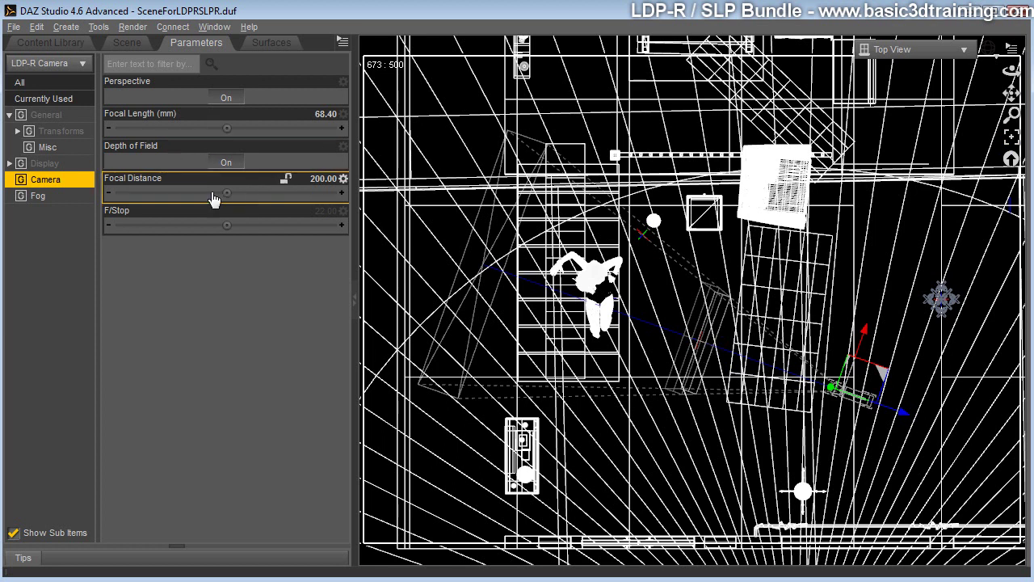
{"action": "left_click_drag", "start_coordinate": [228, 199], "coordinate": [326, 193]}
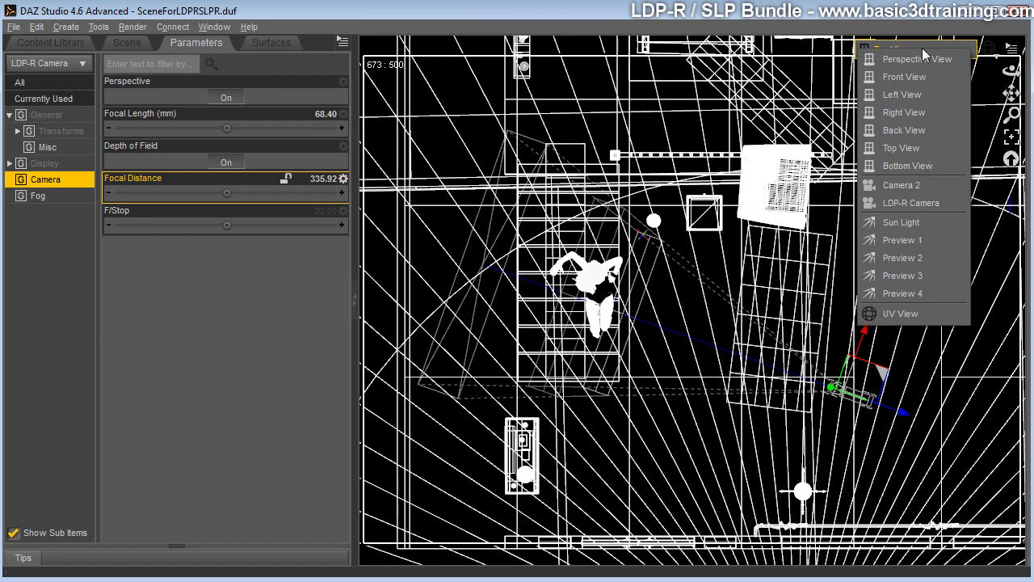
{"action": "left_click", "coordinate": [921, 48]}
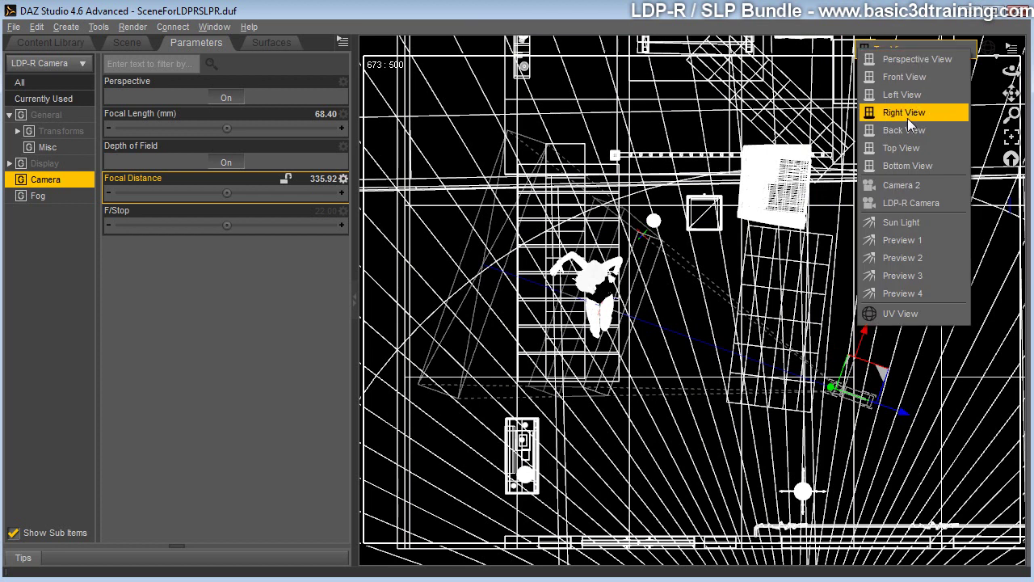
{"action": "left_click", "coordinate": [907, 77]}
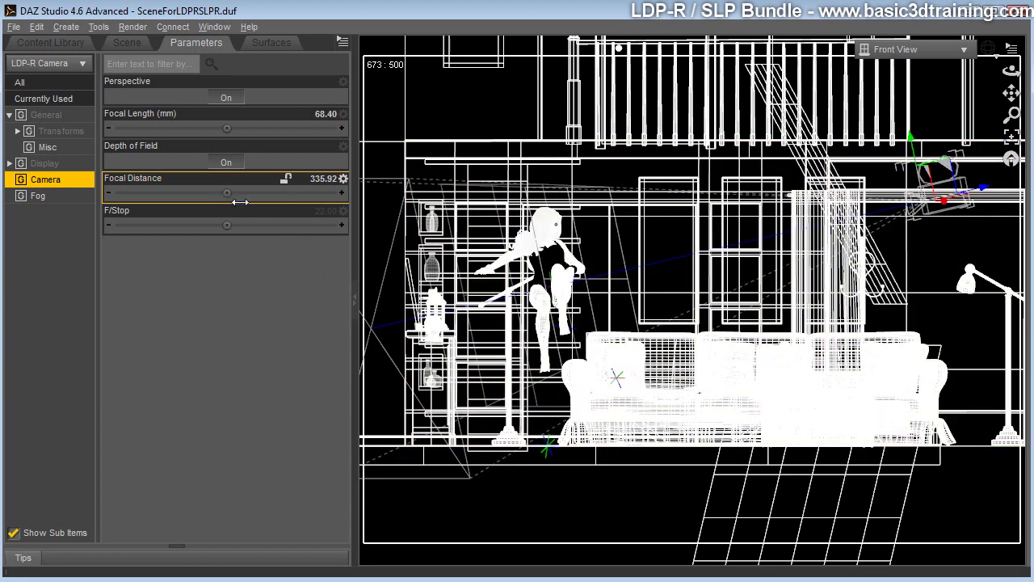
{"action": "left_click_drag", "start_coordinate": [227, 193], "coordinate": [162, 193]}
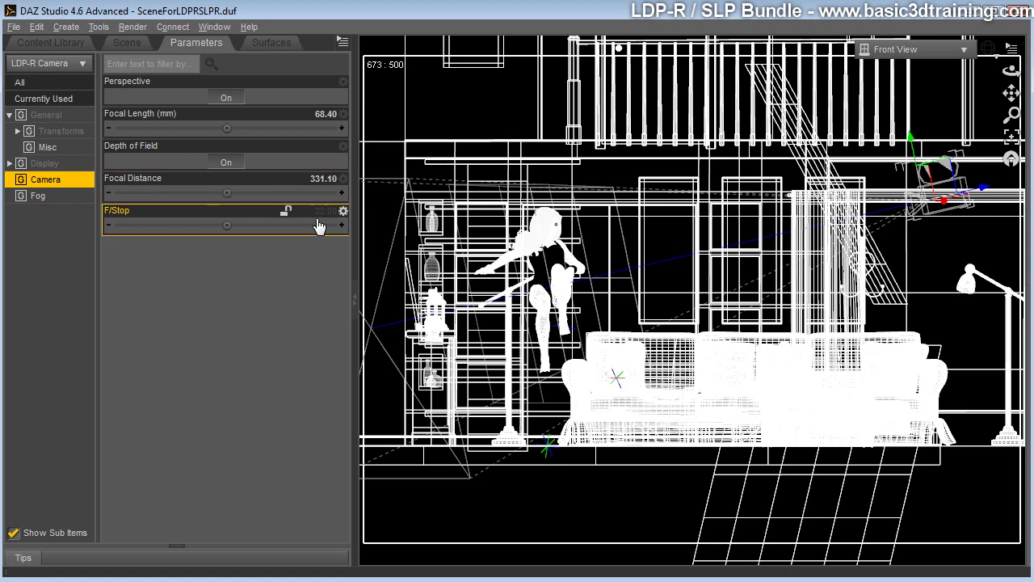
Step: Switch the viewport to the LDP-R Camera and set its F/Stop to 18
{"action": "left_click", "coordinate": [930, 50]}
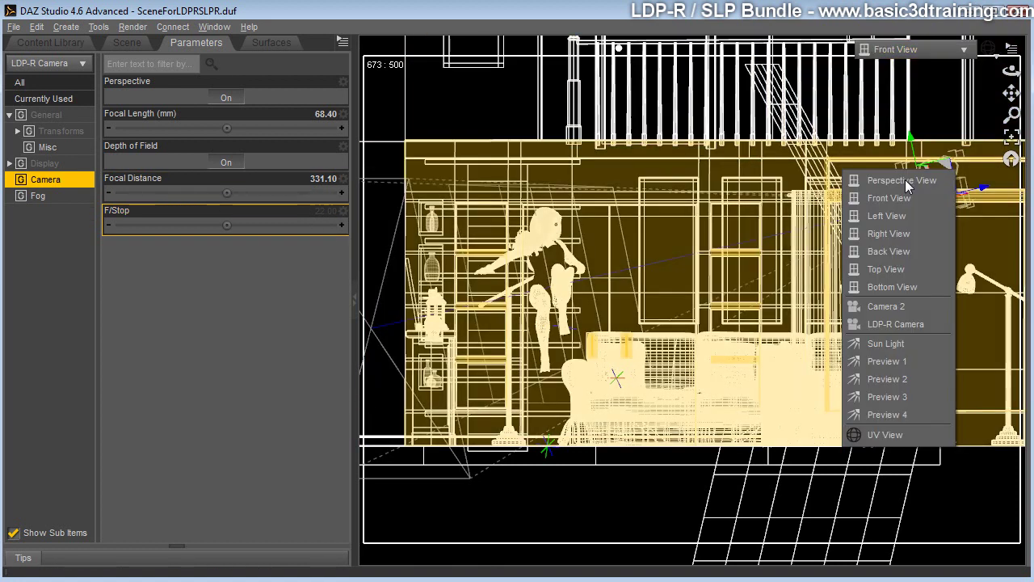
{"action": "left_click", "coordinate": [893, 323]}
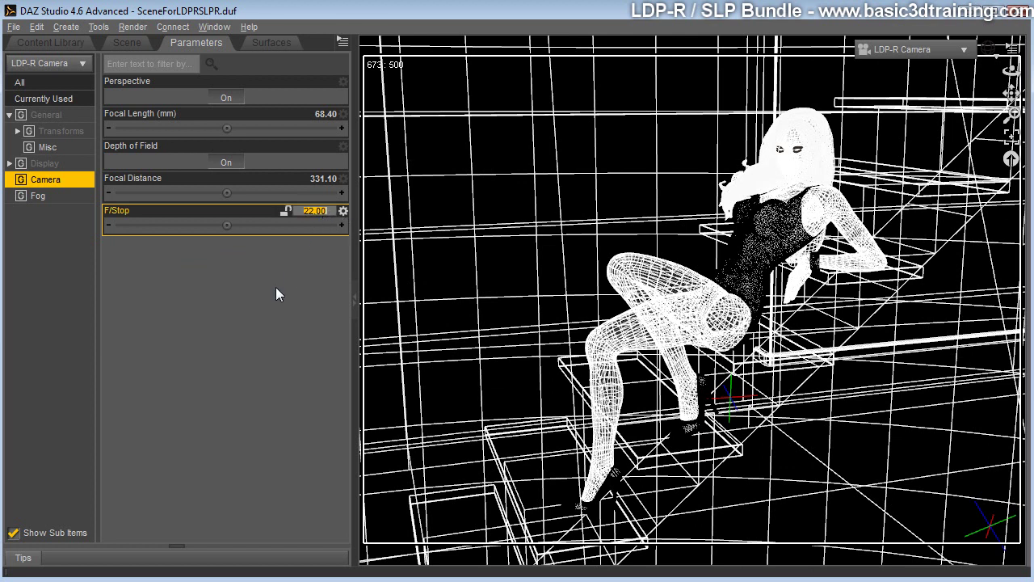
{"action": "type", "text": "18"}
{"action": "key", "text": "Return"}
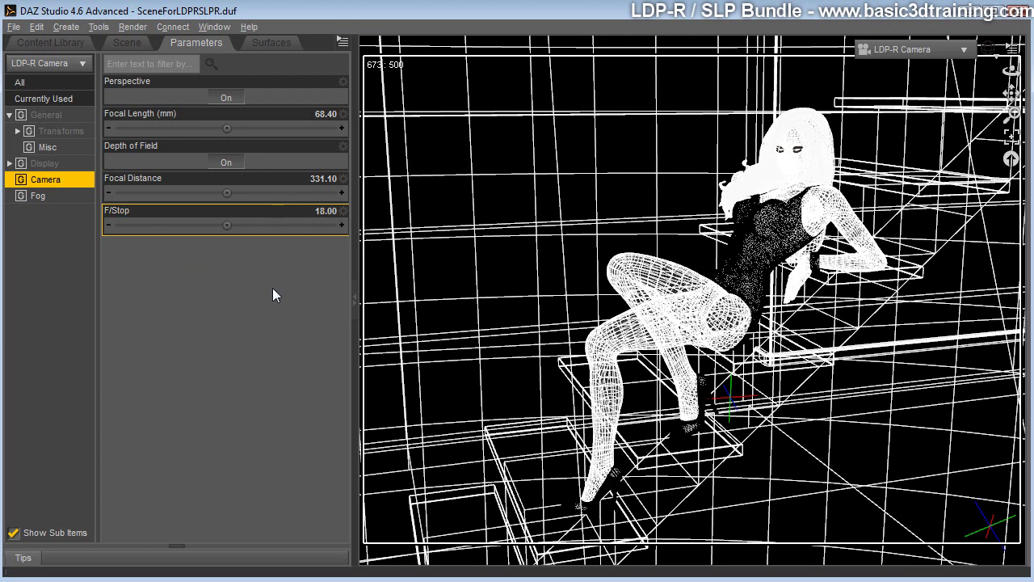
Step: Set Pixel Samples X and Y to 7 in Render Settings
{"action": "left_click", "coordinate": [132, 27]}
{"action": "left_click", "coordinate": [166, 62]}
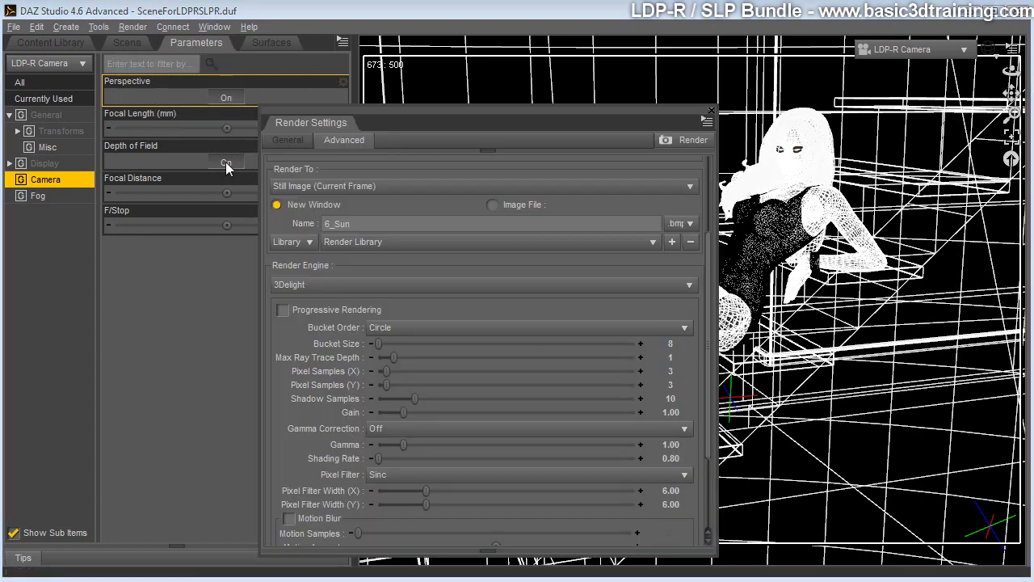
{"action": "type", "text": "7"}
{"action": "key", "text": "Return"}
{"action": "left_click", "coordinate": [672, 386]}
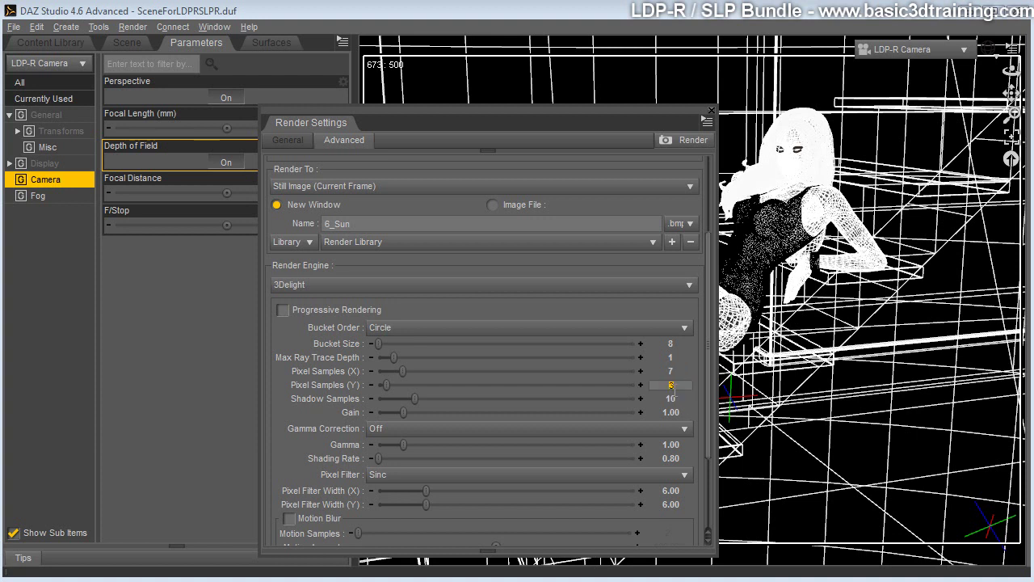
{"action": "type", "text": "7"}
{"action": "key", "text": "Return"}
{"action": "left_click", "coordinate": [710, 112]}
Step: Save the scene and launch the Render LDP-R passes
{"action": "left_click", "coordinate": [126, 27]}
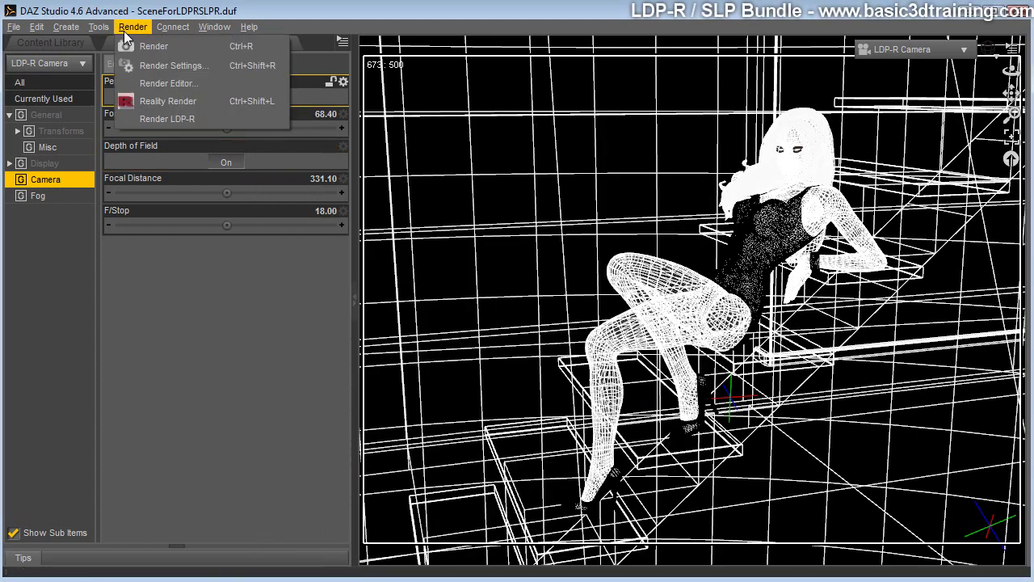
{"action": "left_click", "coordinate": [42, 101]}
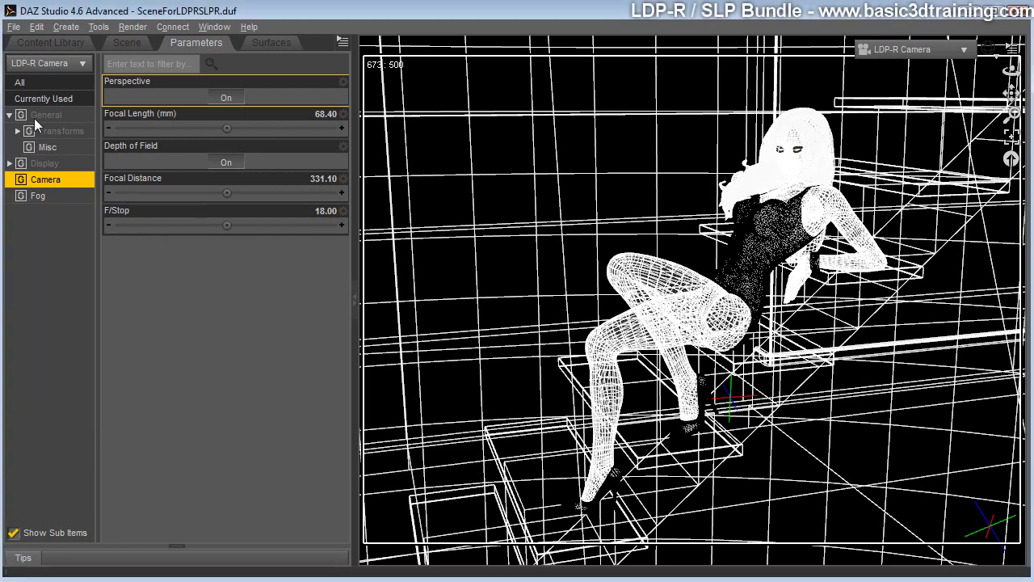
{"action": "left_click", "coordinate": [129, 29]}
{"action": "left_click", "coordinate": [162, 119]}
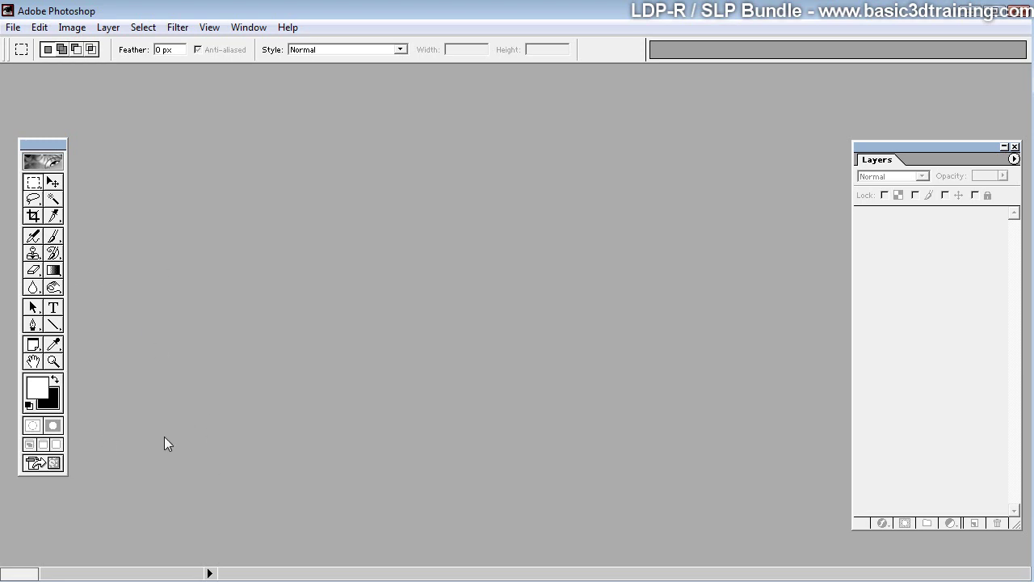
Step: Browse the Render Library in the Open dialog, sorted by date modified (Senast ändrad)
{"action": "left_click", "coordinate": [14, 26]}
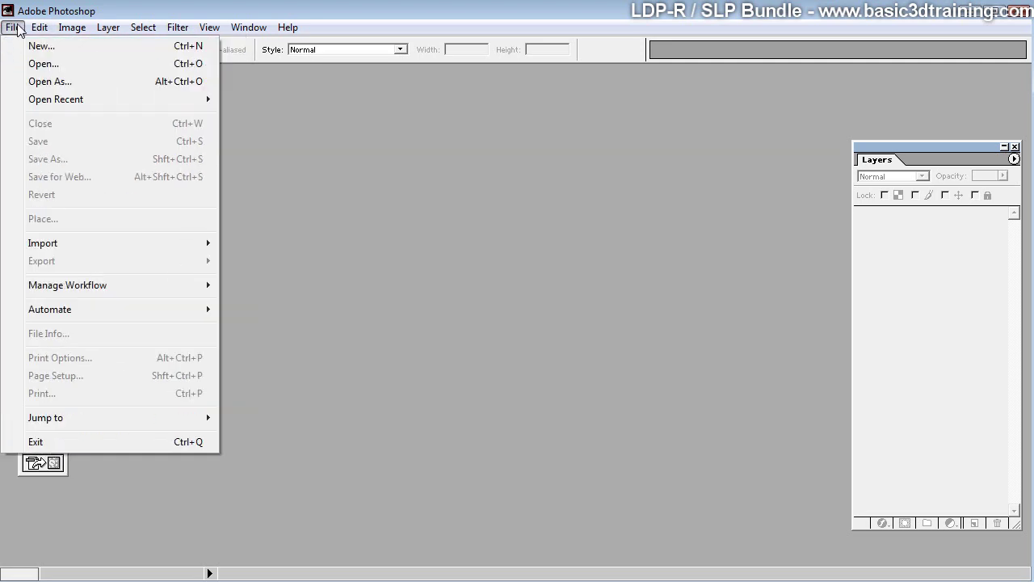
{"action": "left_click", "coordinate": [34, 67]}
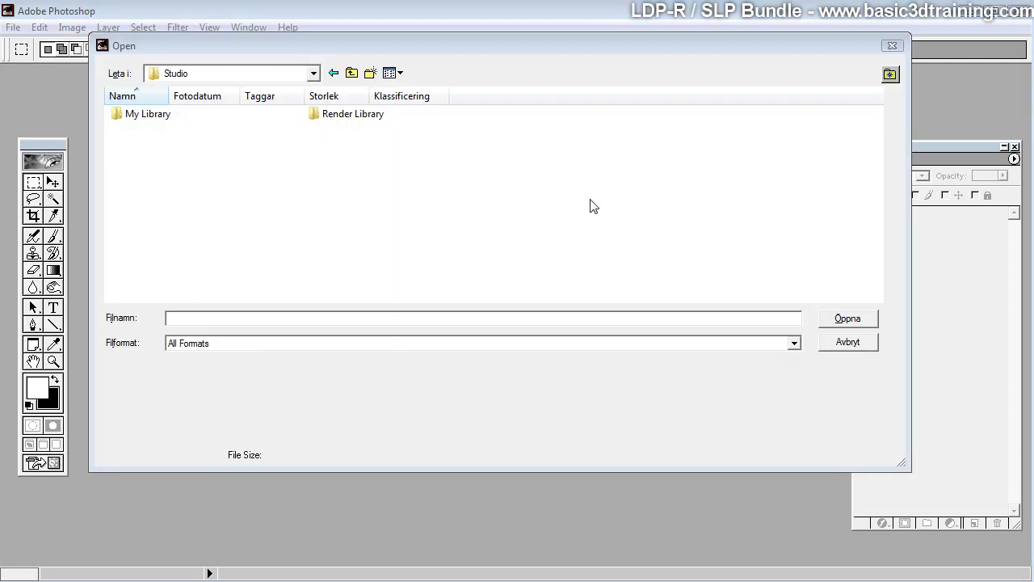
{"action": "left_click", "coordinate": [345, 117]}
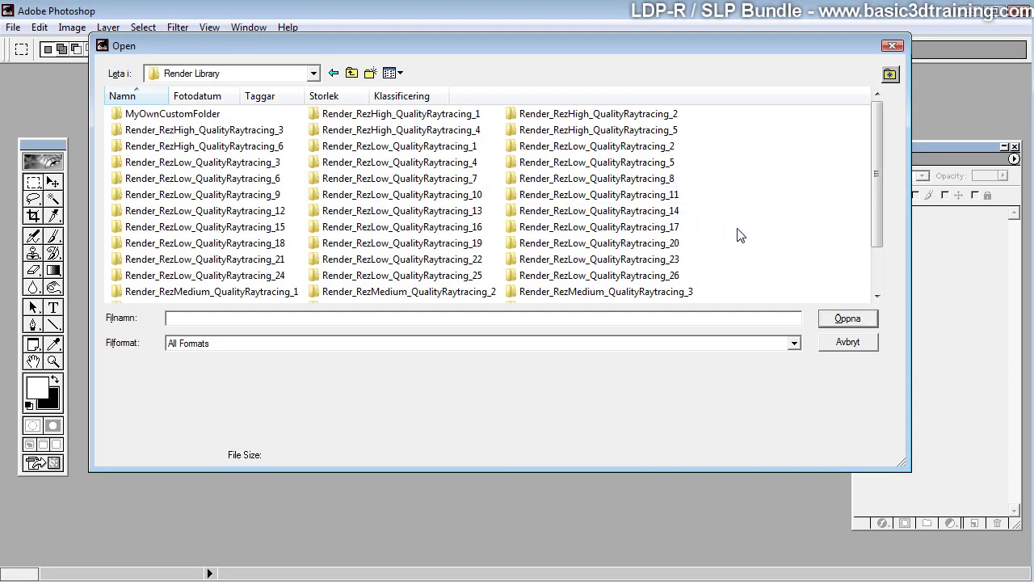
{"action": "right_click", "coordinate": [315, 98]}
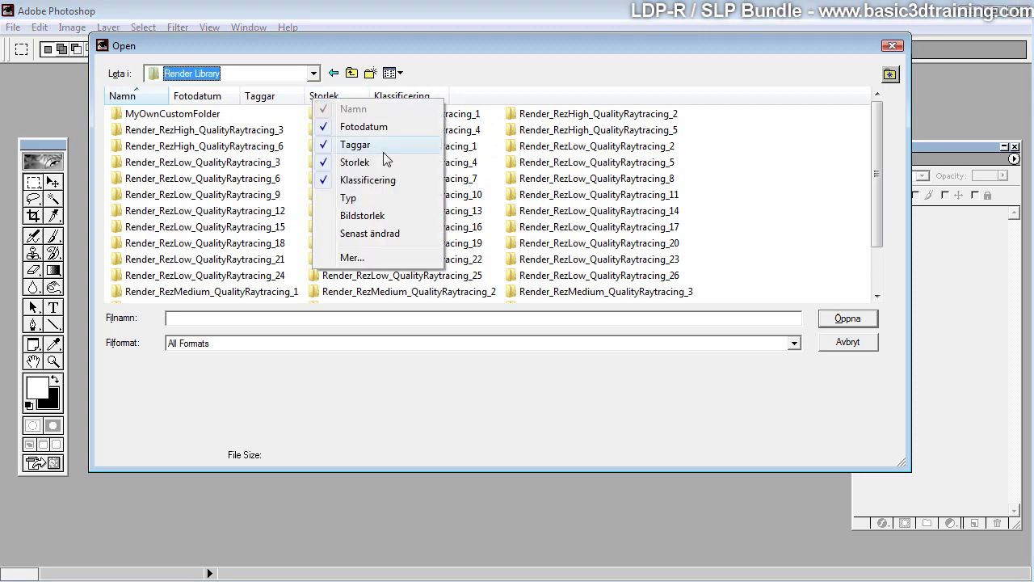
{"action": "left_click", "coordinate": [371, 233]}
{"action": "left_click", "coordinate": [487, 96]}
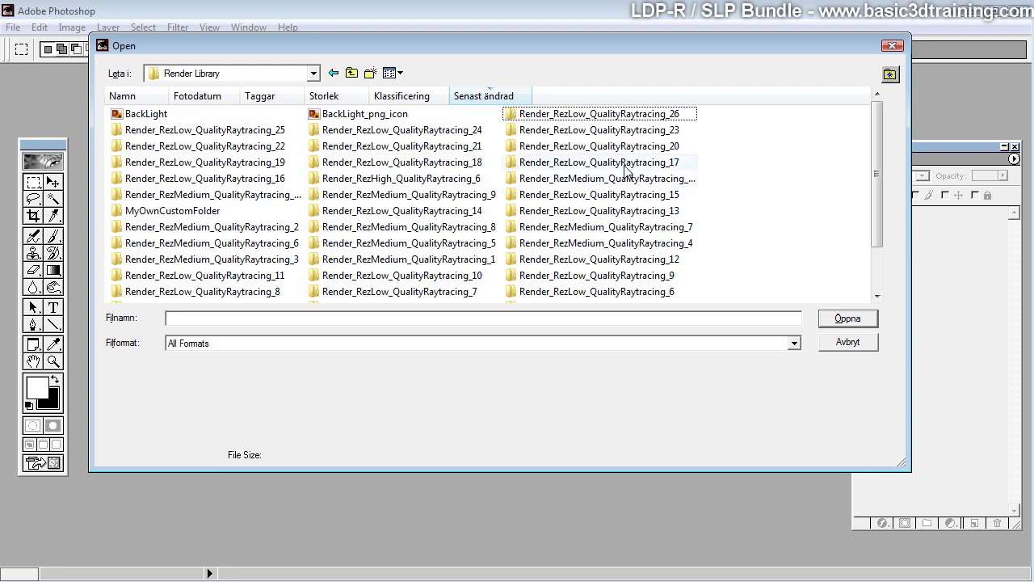
Step: Open all passes, 0_Custom1 through 7_Mix, from Render_RezLow_QualityRaytracing_26
{"action": "double_click", "coordinate": [584, 117]}
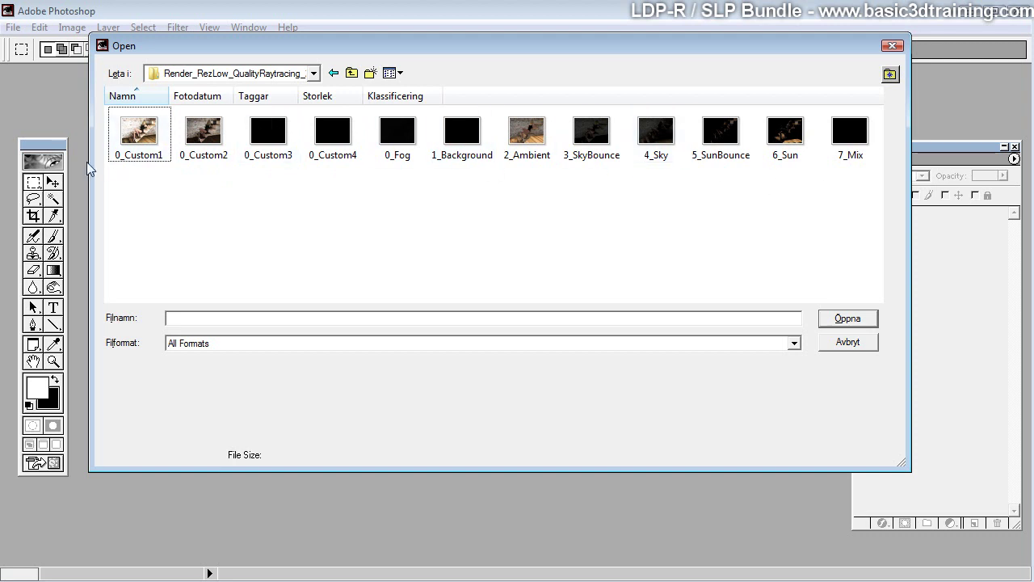
{"action": "left_click", "coordinate": [139, 139]}
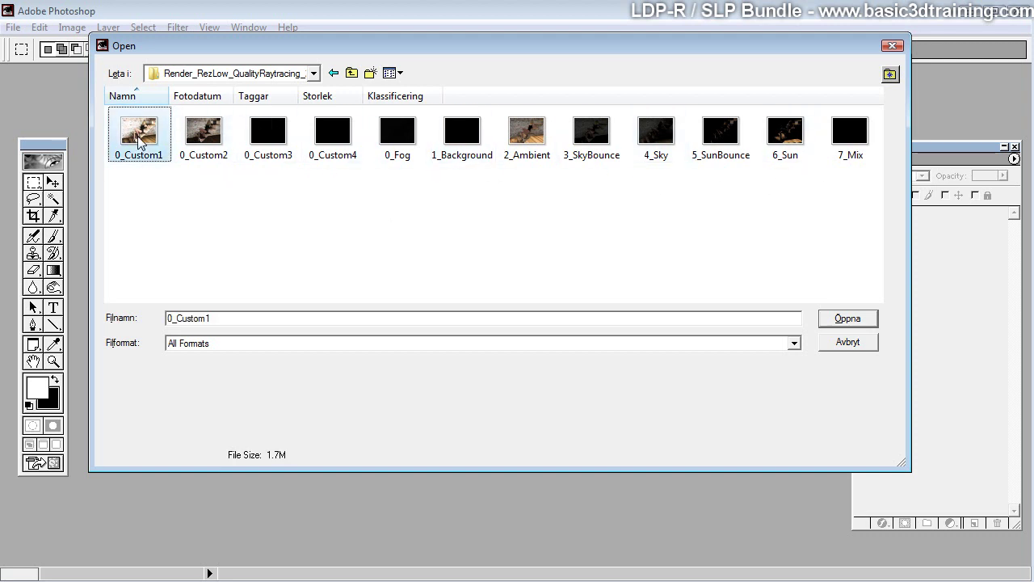
{"action": "left_click", "coordinate": [847, 135], "text": "shift"}
{"action": "left_click", "coordinate": [847, 320]}
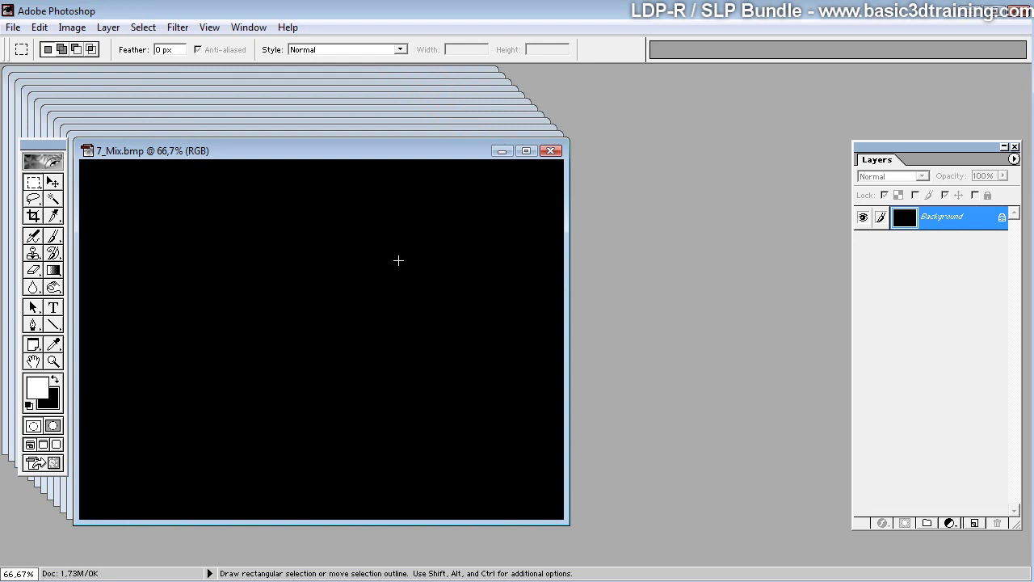
Step: Show the Actions palette and select LDP-R Combine in the Dreamlight LDP-R set
{"action": "left_click", "coordinate": [248, 27]}
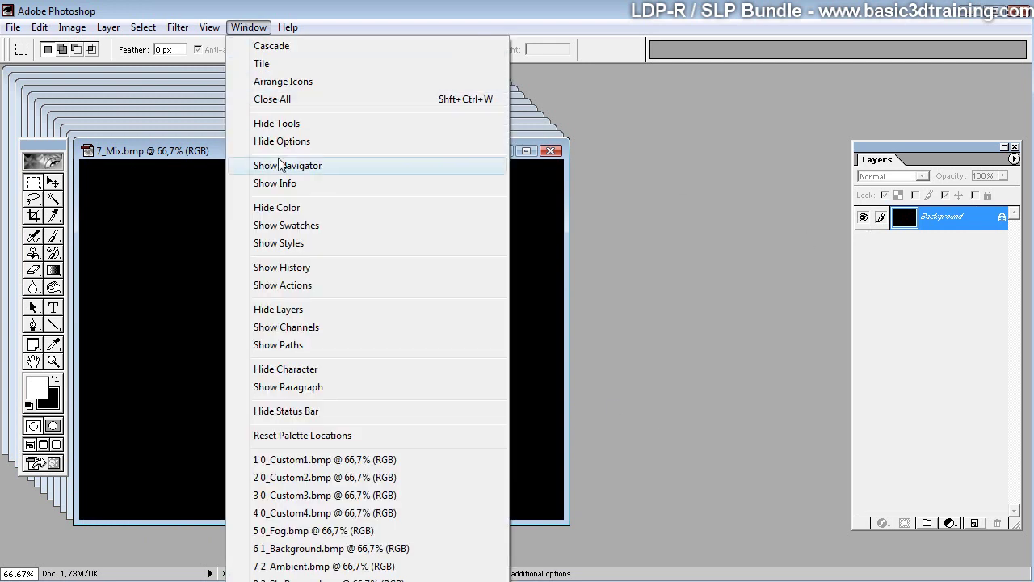
{"action": "left_click", "coordinate": [280, 287]}
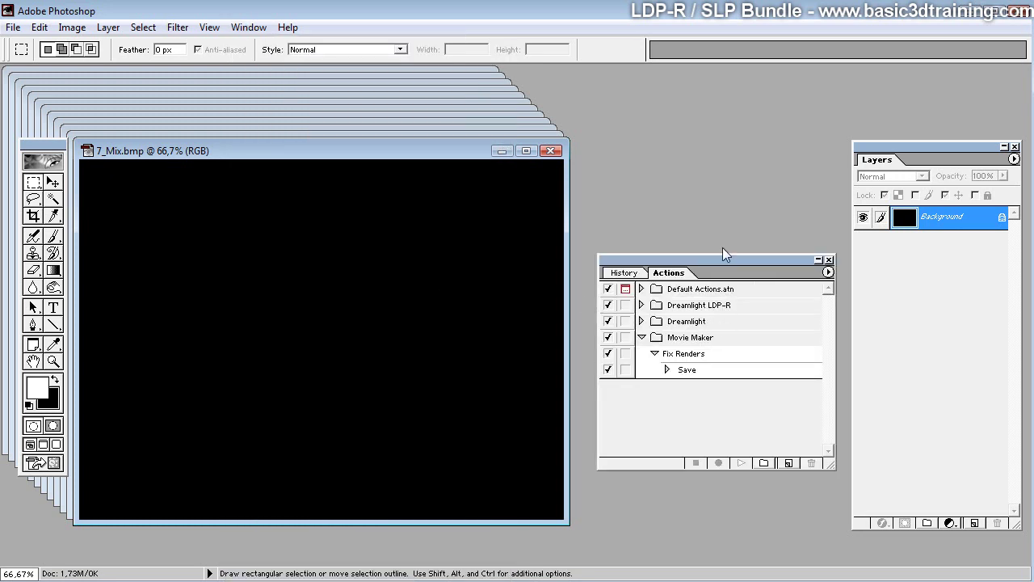
{"action": "left_click", "coordinate": [642, 337]}
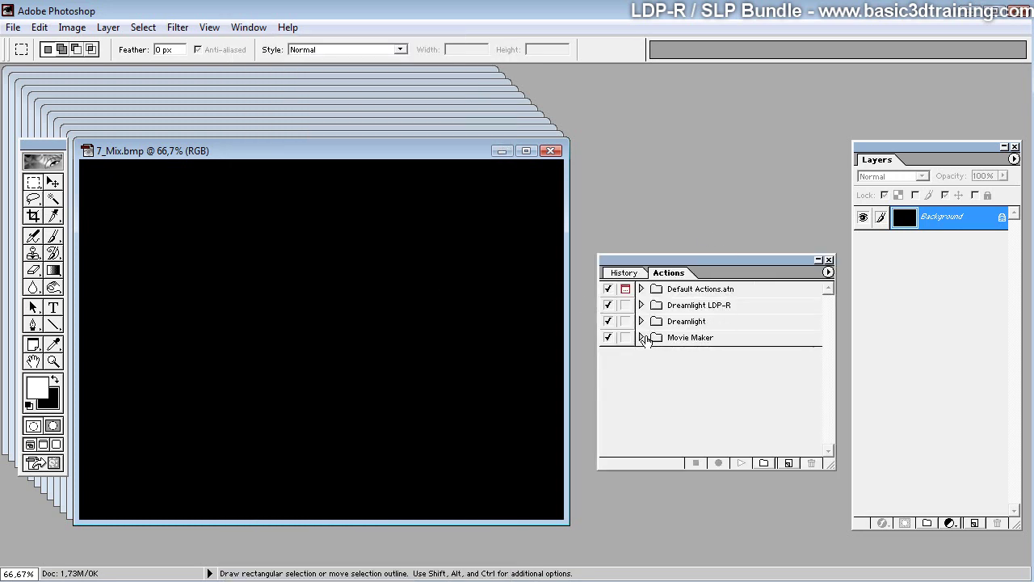
{"action": "left_click", "coordinate": [641, 304]}
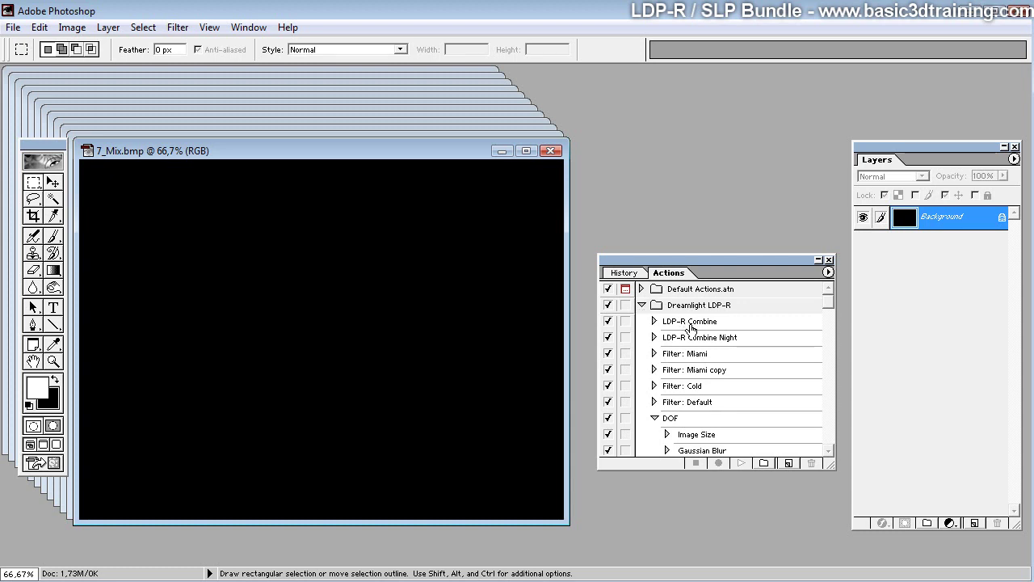
{"action": "left_click", "coordinate": [691, 323]}
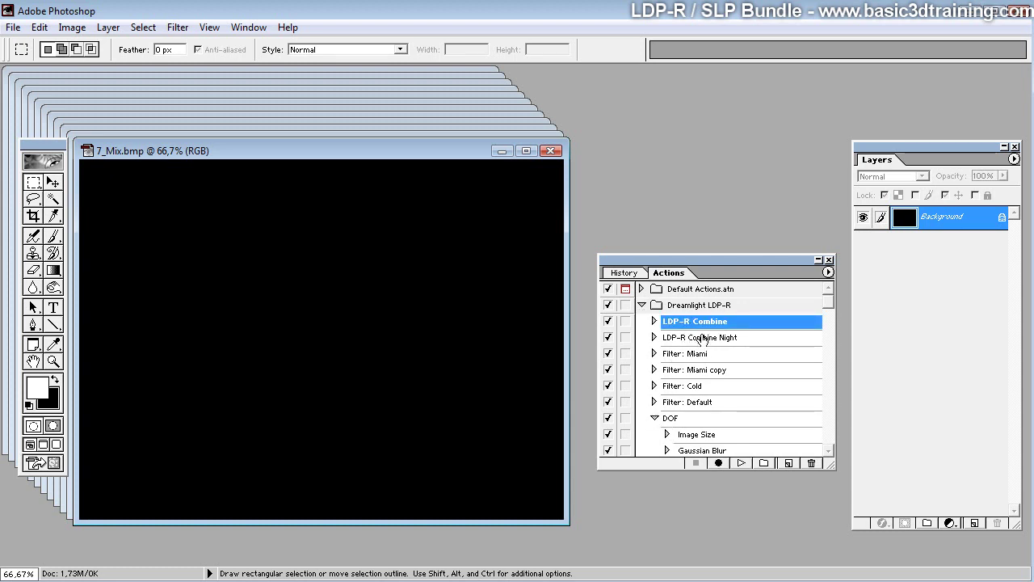
Step: Play the LDP-R Combine action to merge the passes into 7_Mix.bmp
{"action": "left_click", "coordinate": [654, 402]}
{"action": "left_click", "coordinate": [655, 402]}
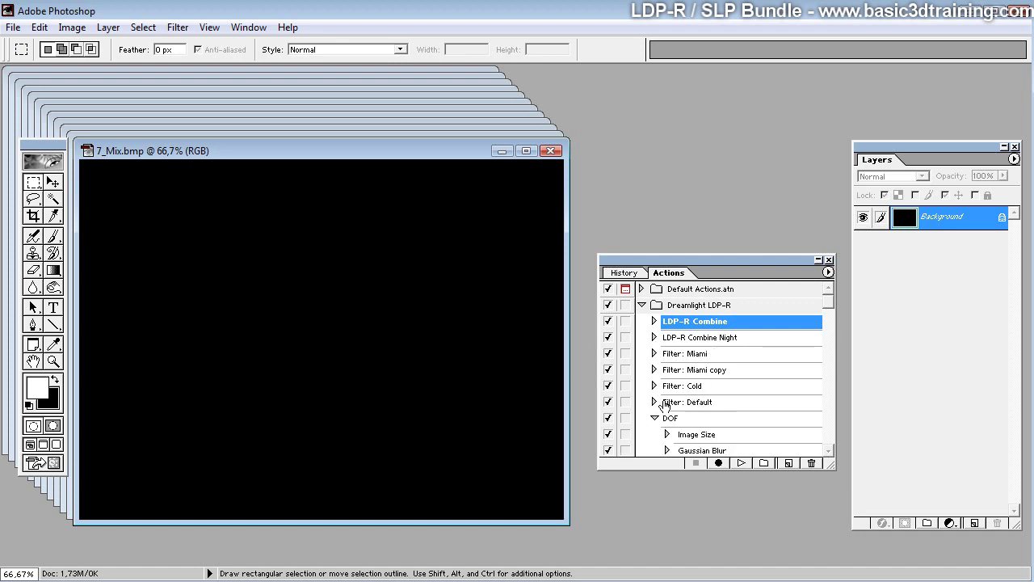
{"action": "left_click", "coordinate": [656, 418]}
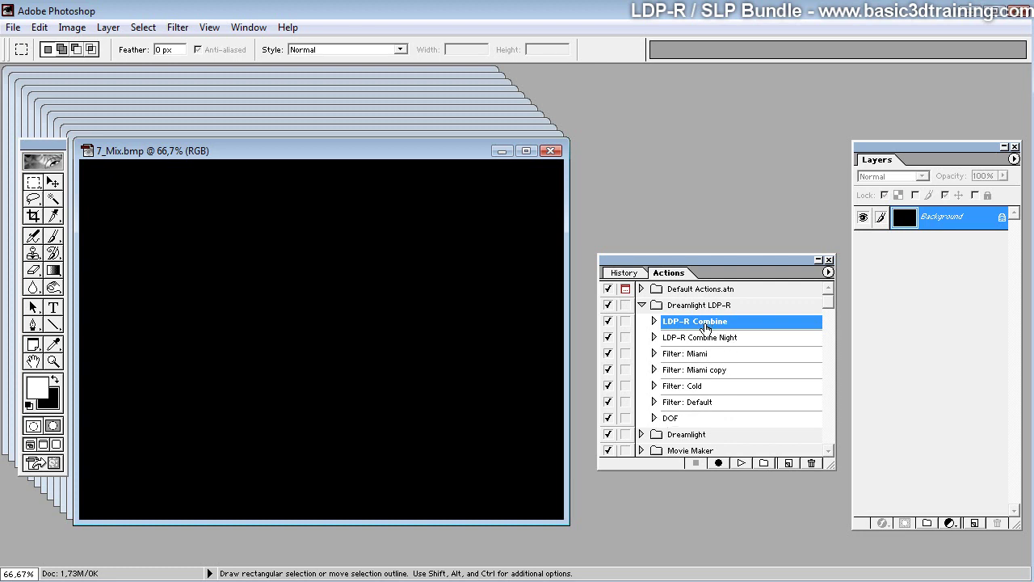
{"action": "left_click", "coordinate": [742, 464]}
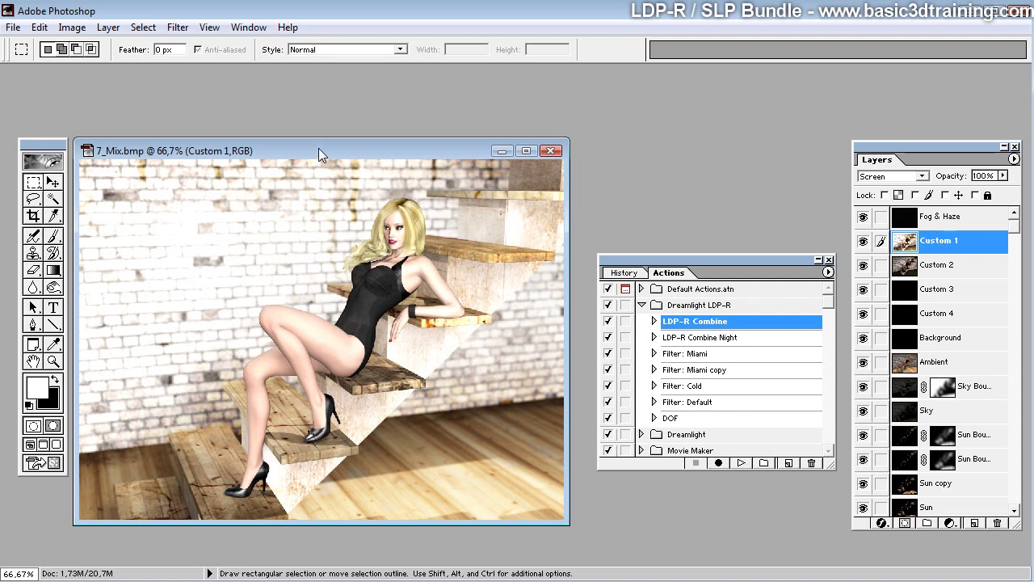
Step: Move the document and toolbox left and park the Actions palette top-right
{"action": "left_click_drag", "start_coordinate": [255, 151], "coordinate": [247, 90]}
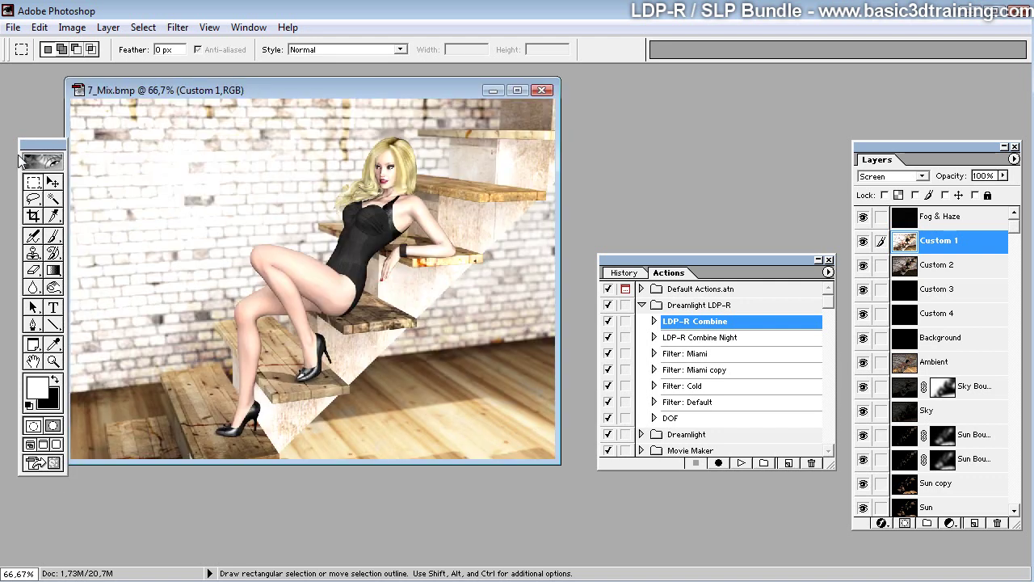
{"action": "left_click_drag", "start_coordinate": [42, 145], "coordinate": [17, 148]}
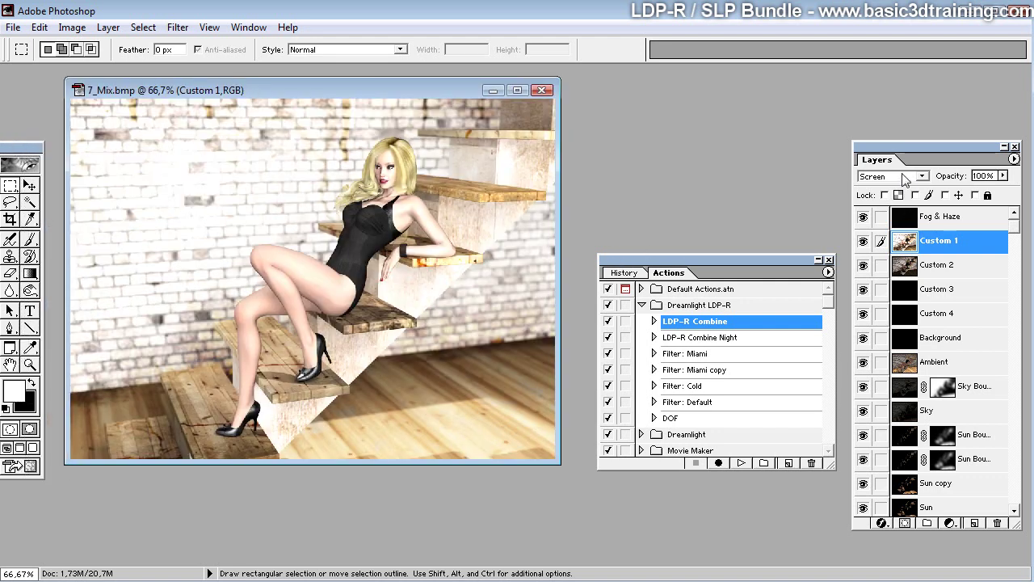
{"action": "left_click_drag", "start_coordinate": [703, 259], "coordinate": [714, 100]}
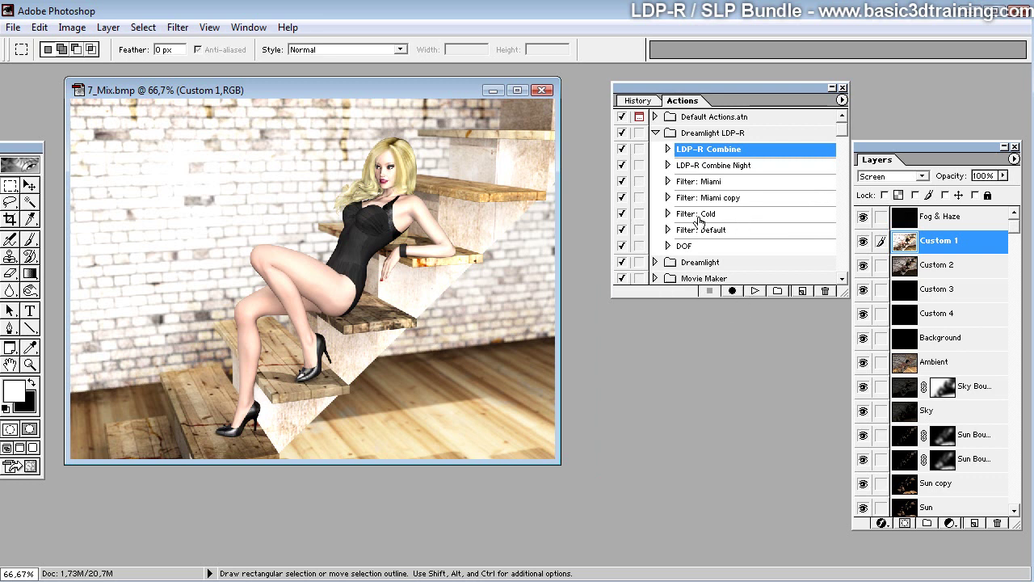
{"action": "left_click_drag", "start_coordinate": [683, 93], "coordinate": [1033, 5]}
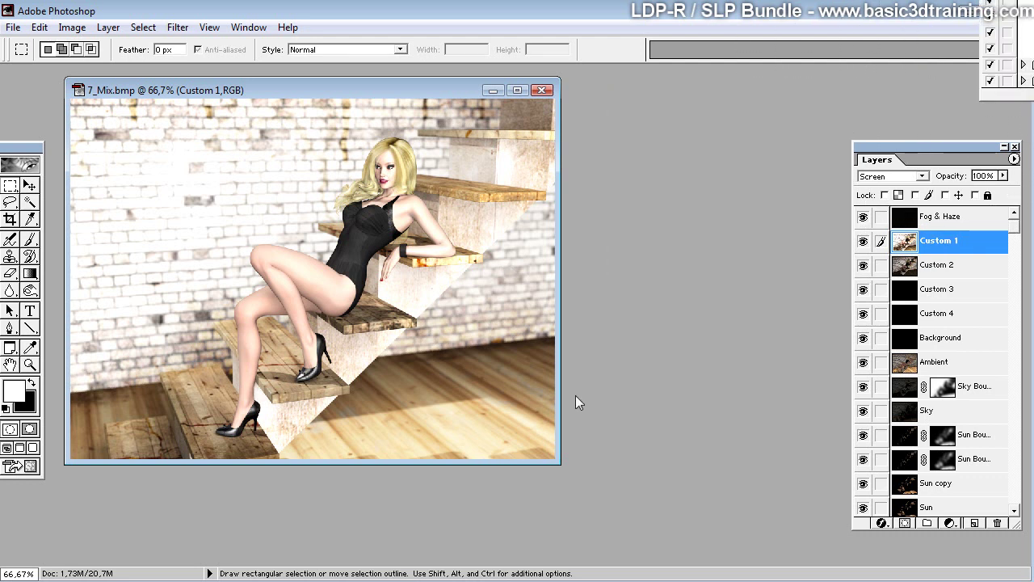
Step: Enlarge the composite's document window and view it at 100%
{"action": "left_click_drag", "start_coordinate": [565, 473], "coordinate": [831, 559]}
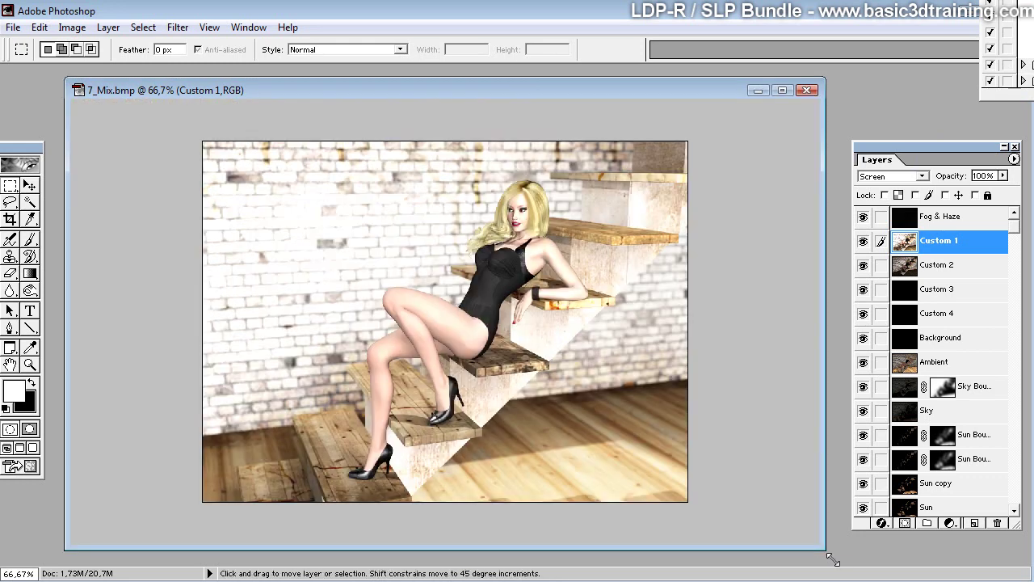
{"action": "key", "text": "ctrl+plus"}
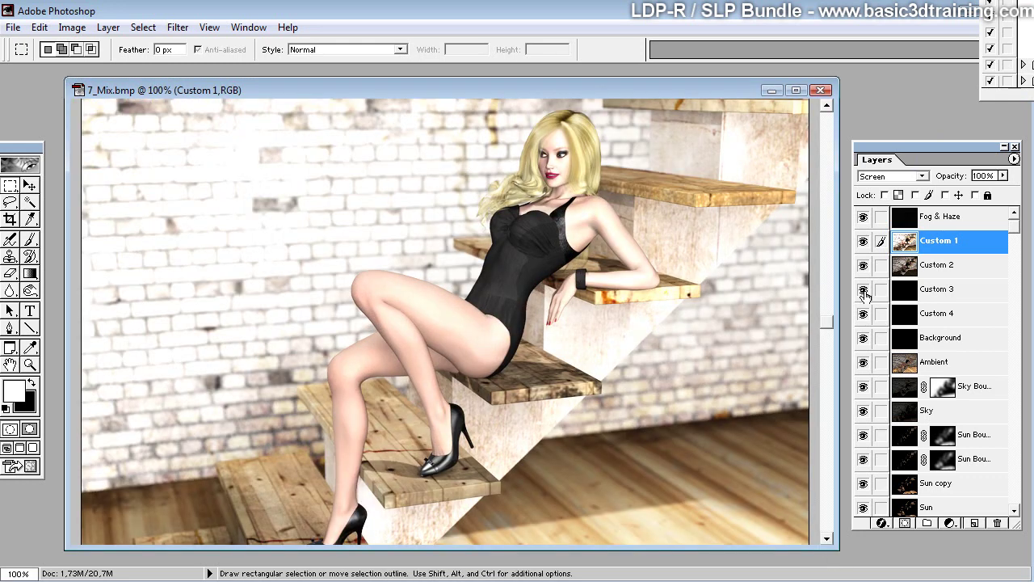
{"action": "left_click_drag", "start_coordinate": [828, 323], "coordinate": [853, 314]}
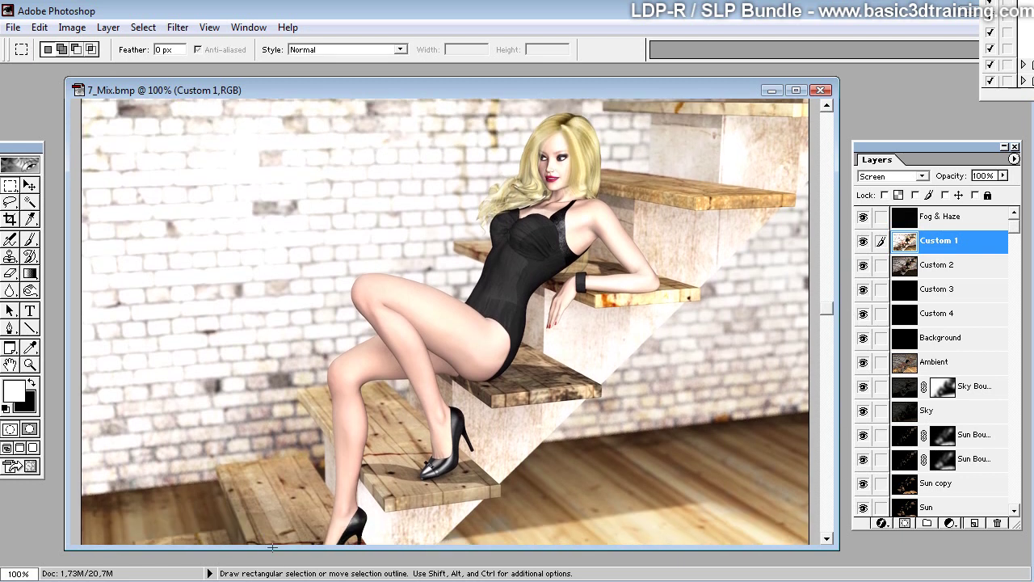
{"action": "left_click_drag", "start_coordinate": [272, 547], "coordinate": [277, 563]}
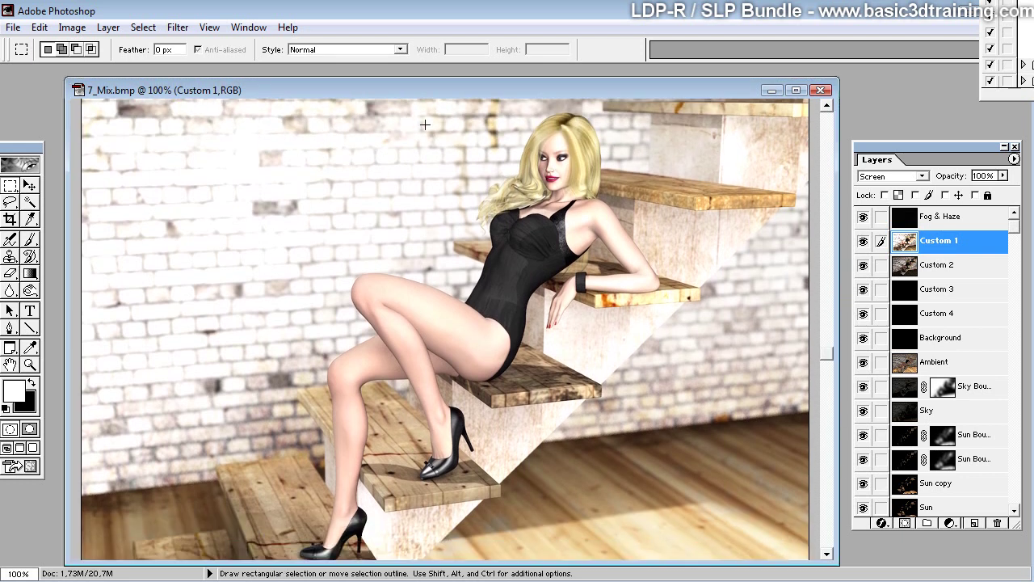
{"action": "left_click_drag", "start_coordinate": [410, 88], "coordinate": [406, 78]}
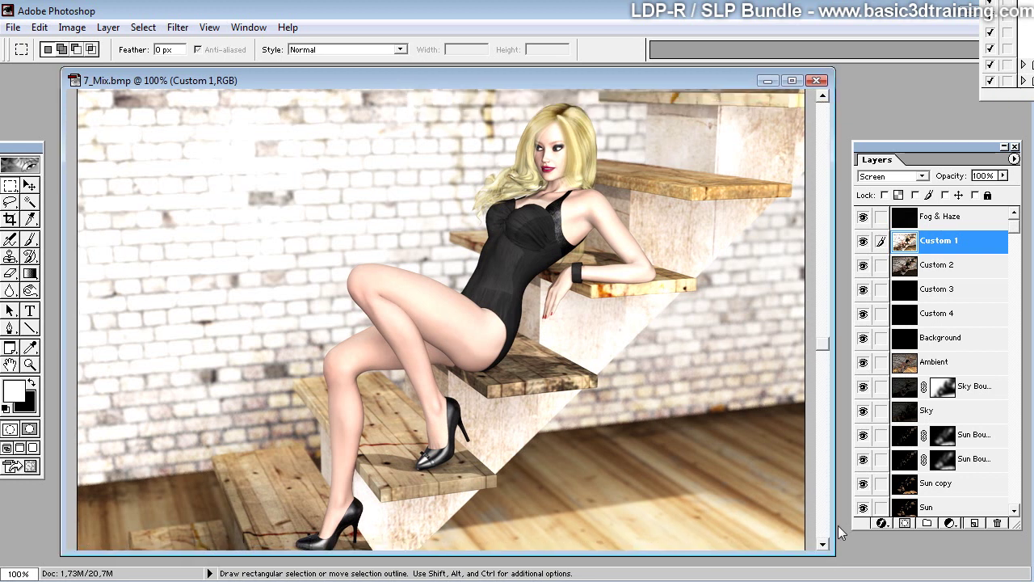
{"action": "left_click_drag", "start_coordinate": [833, 557], "coordinate": [845, 565]}
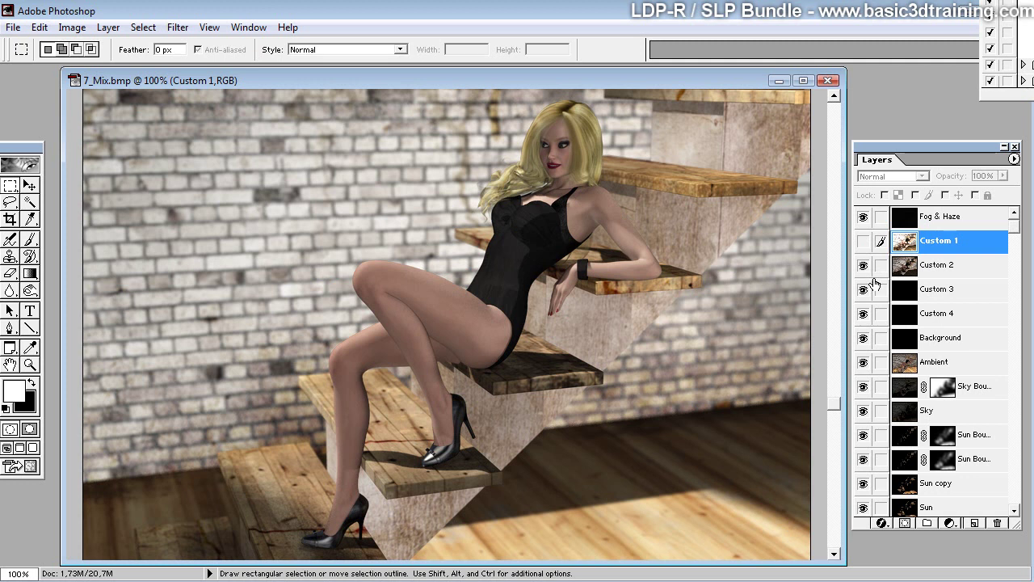
Step: Hide the Custom 1 and Custom 2 lights and adjust the Sun copy layer's opacity
{"action": "left_click", "coordinate": [863, 265]}
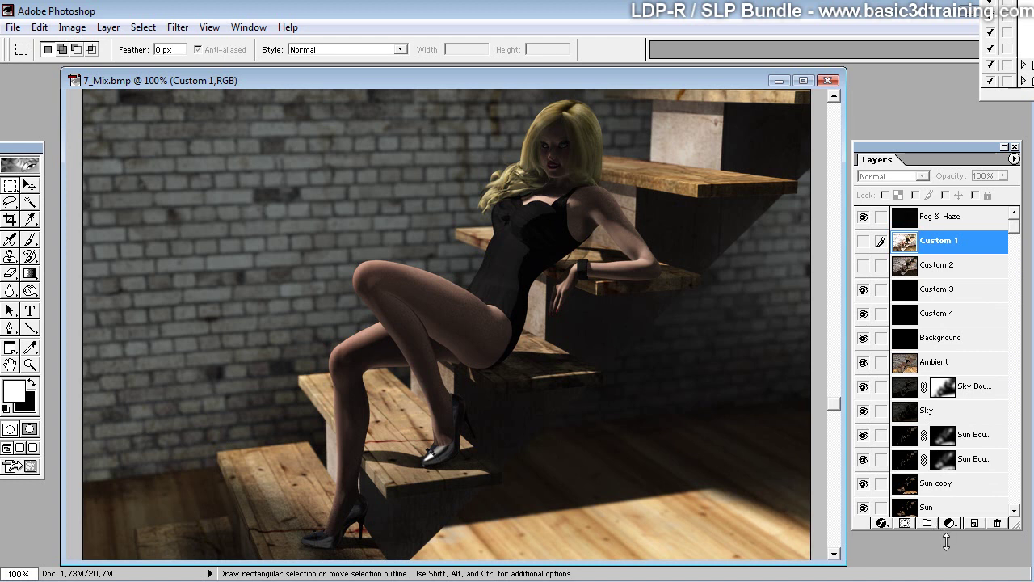
{"action": "left_click_drag", "start_coordinate": [940, 530], "coordinate": [939, 570]}
{"action": "left_click", "coordinate": [905, 515]}
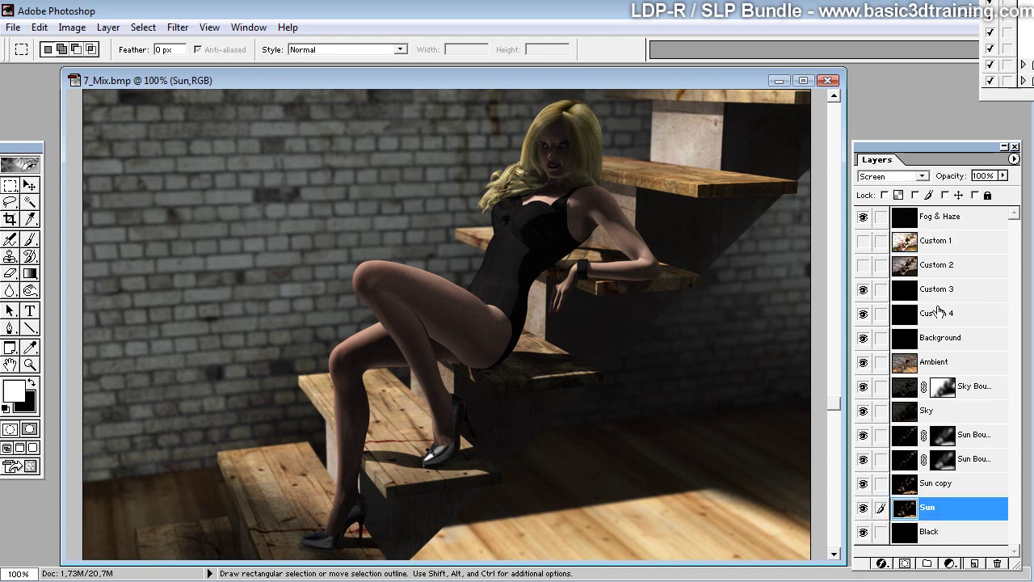
{"action": "left_click", "coordinate": [911, 488]}
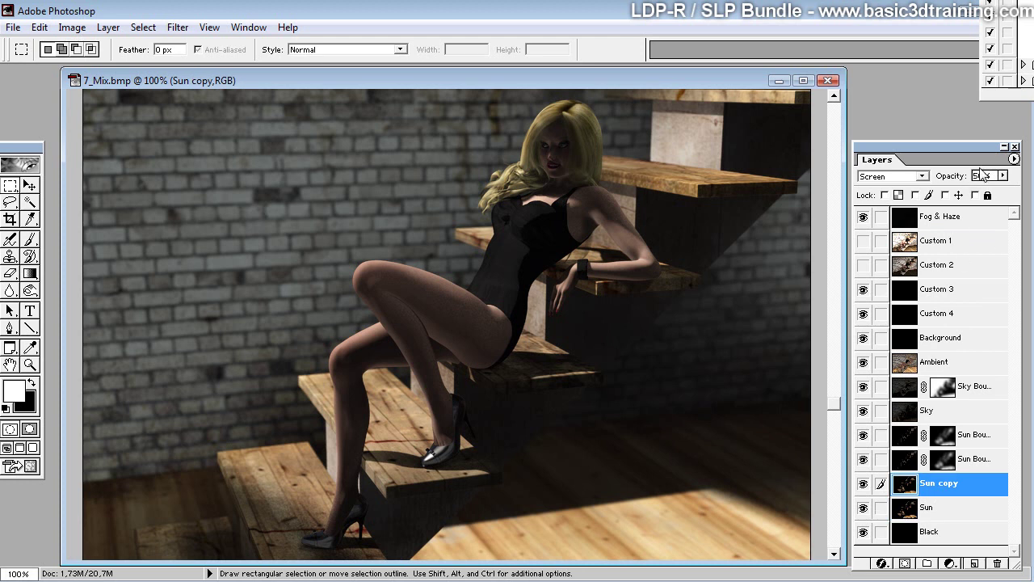
{"action": "left_click_drag", "start_coordinate": [1004, 176], "coordinate": [973, 194]}
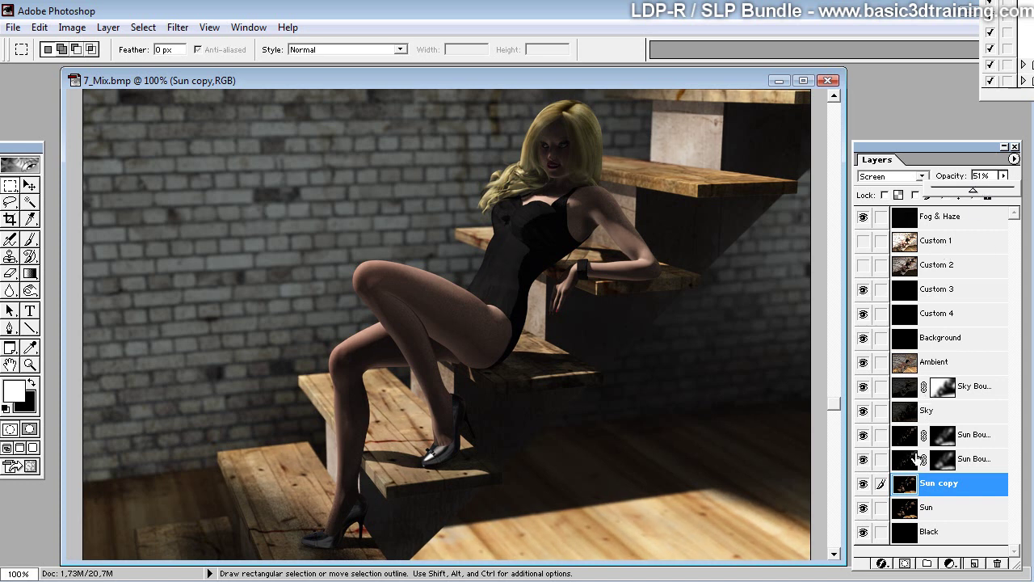
Step: Lower the Sun Bounce and Sun Bounce copy opacities, keeping Sky at 100%
{"action": "left_click", "coordinate": [913, 461]}
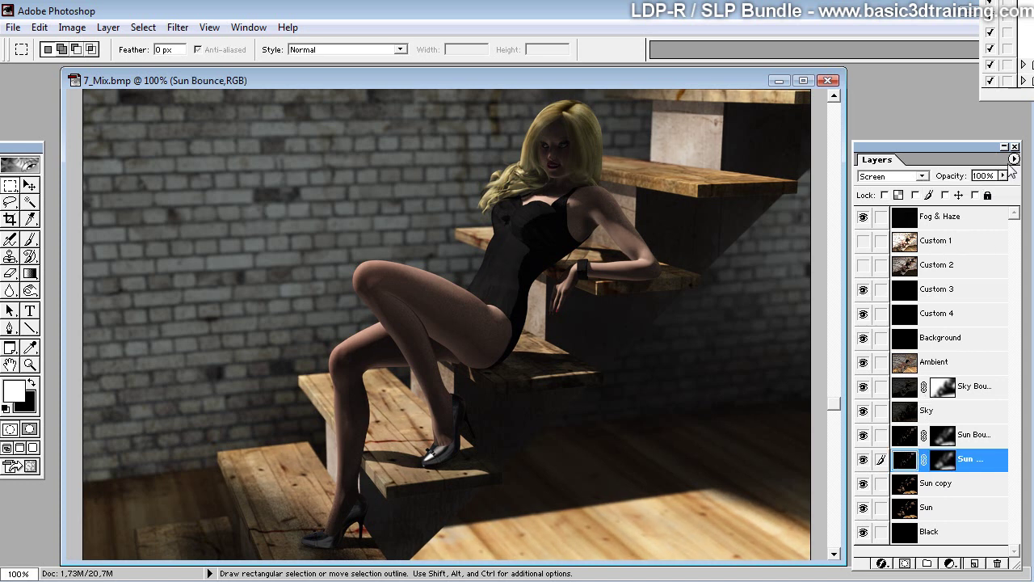
{"action": "left_click", "coordinate": [1002, 176]}
{"action": "left_click_drag", "start_coordinate": [1001, 192], "coordinate": [972, 200]}
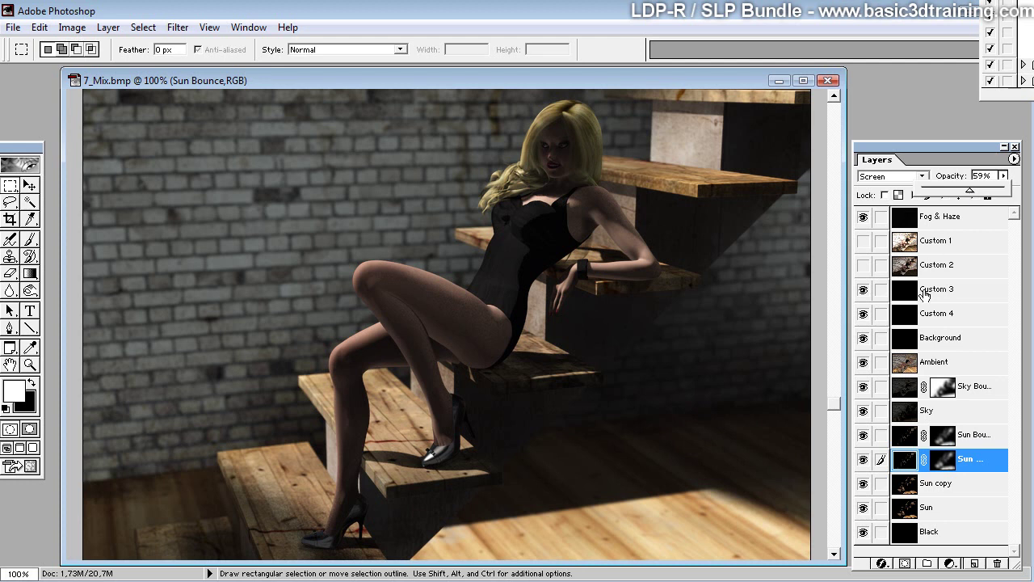
{"action": "left_click", "coordinate": [917, 437]}
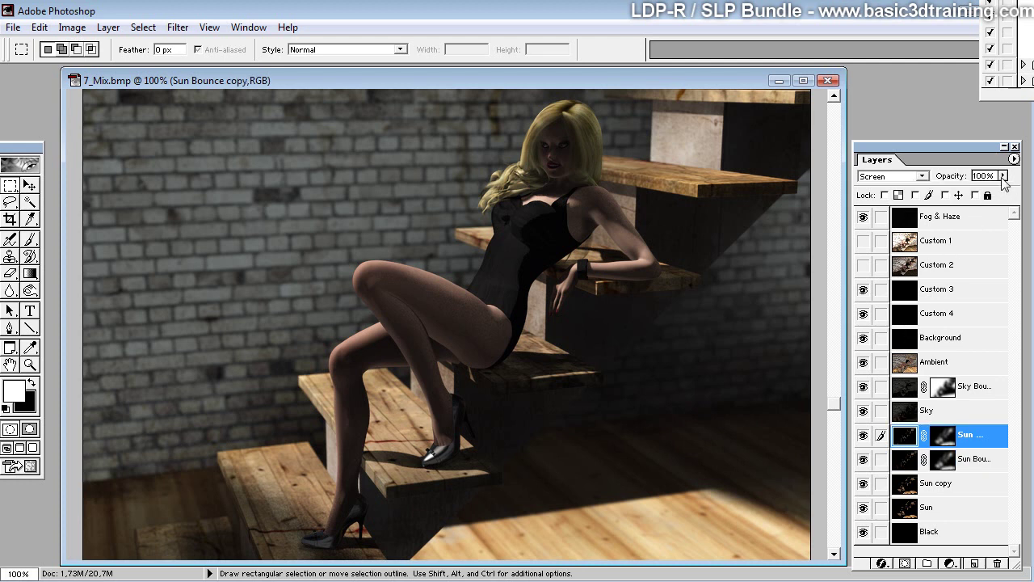
{"action": "left_click_drag", "start_coordinate": [1002, 175], "coordinate": [970, 189]}
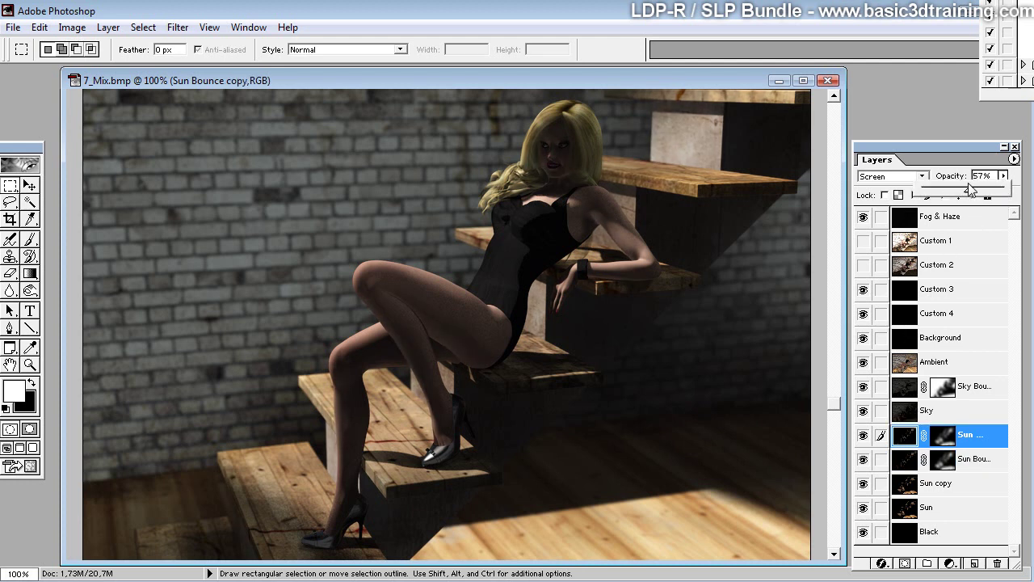
{"action": "left_click", "coordinate": [920, 411]}
{"action": "mouse_move", "coordinate": [1003, 176]}
{"action": "left_mouse_down"}
{"action": "mouse_move", "coordinate": [1004, 193]}
{"action": "mouse_move", "coordinate": [896, 194]}
{"action": "mouse_move", "coordinate": [1013, 191]}
{"action": "mouse_move", "coordinate": [874, 194]}
{"action": "mouse_move", "coordinate": [1016, 192]}
{"action": "mouse_move", "coordinate": [859, 196]}
{"action": "mouse_move", "coordinate": [1014, 194]}
{"action": "left_mouse_up"}
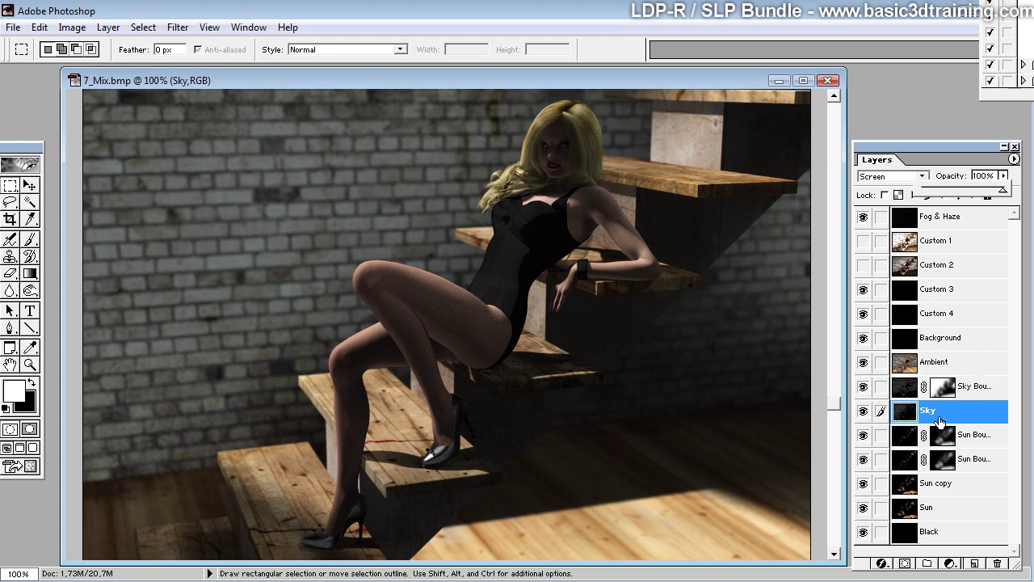
Step: Mask the Sky layer with a gradient from the upper-left brick wall toward the stairs
{"action": "left_click", "coordinate": [904, 563]}
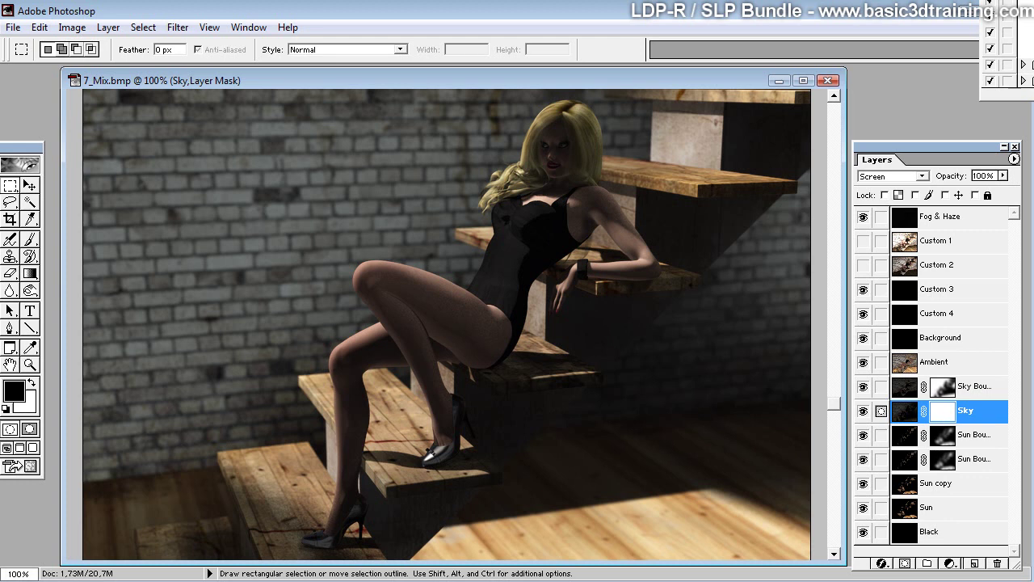
{"action": "left_click", "coordinate": [30, 274]}
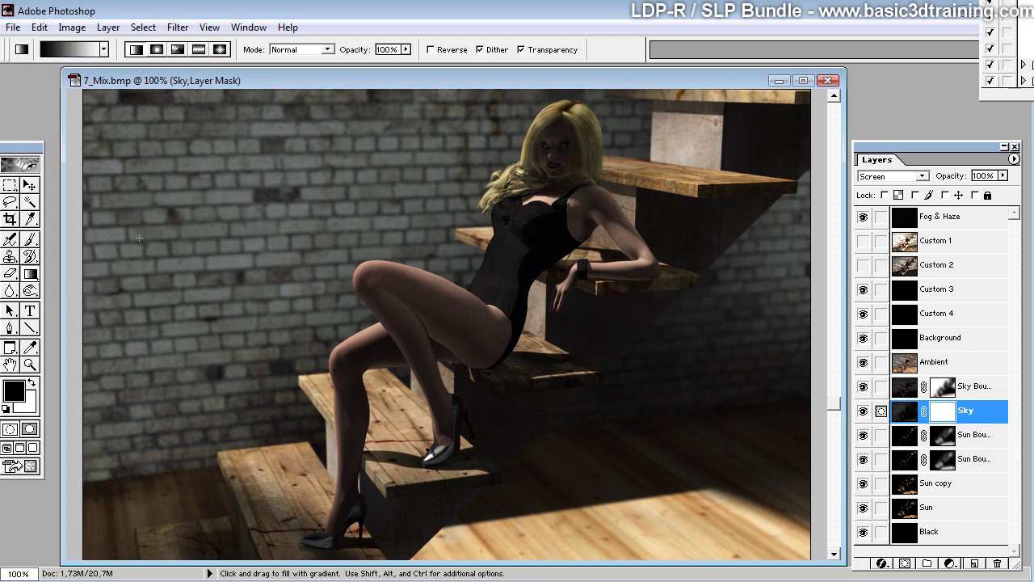
{"action": "left_click_drag", "start_coordinate": [150, 239], "coordinate": [173, 246]}
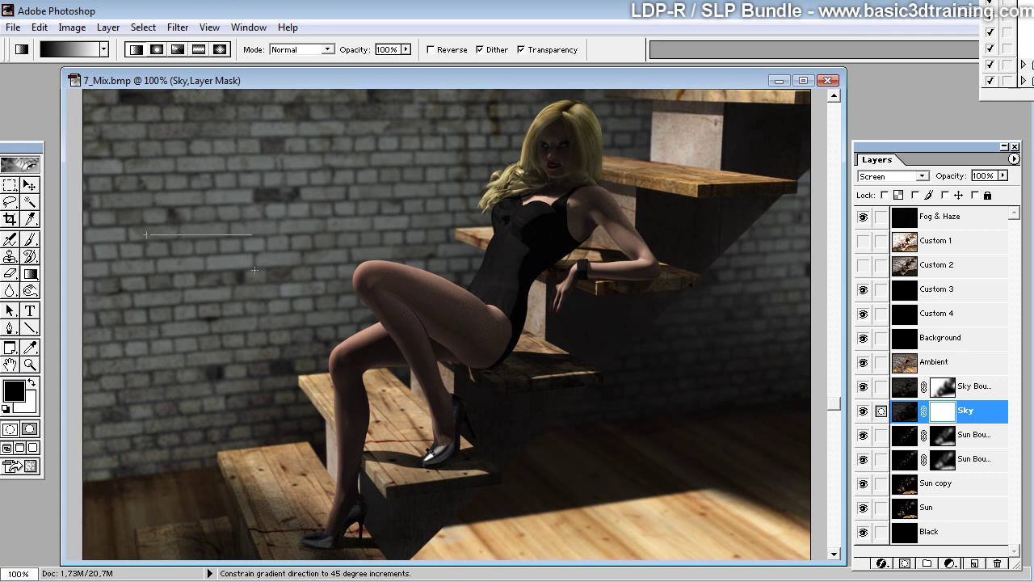
{"action": "left_click_drag", "start_coordinate": [254, 270], "coordinate": [324, 271]}
{"action": "left_click_drag", "start_coordinate": [127, 204], "coordinate": [355, 280]}
{"action": "left_click", "coordinate": [29, 275]}
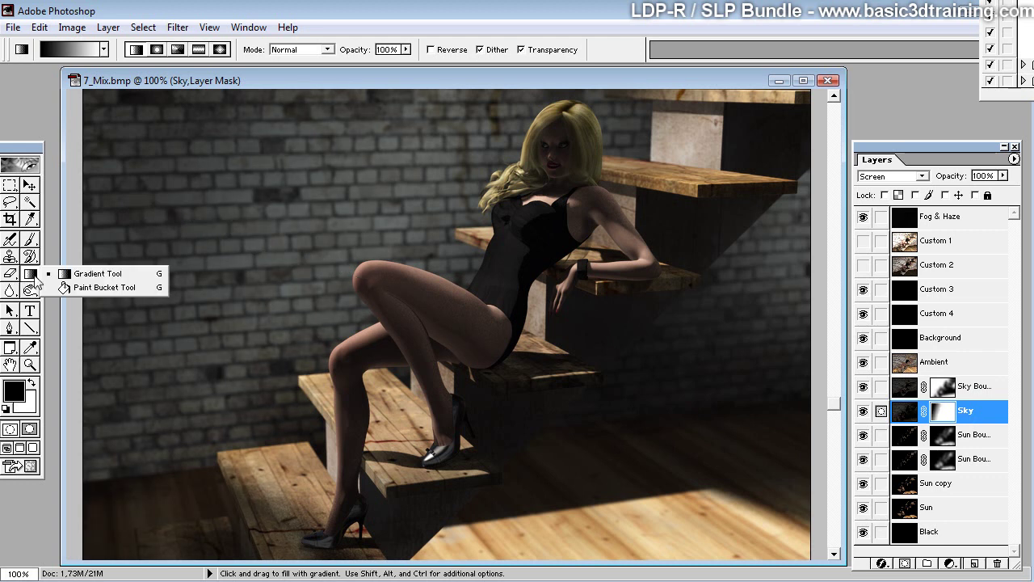
{"action": "left_click_drag", "start_coordinate": [175, 189], "coordinate": [378, 292]}
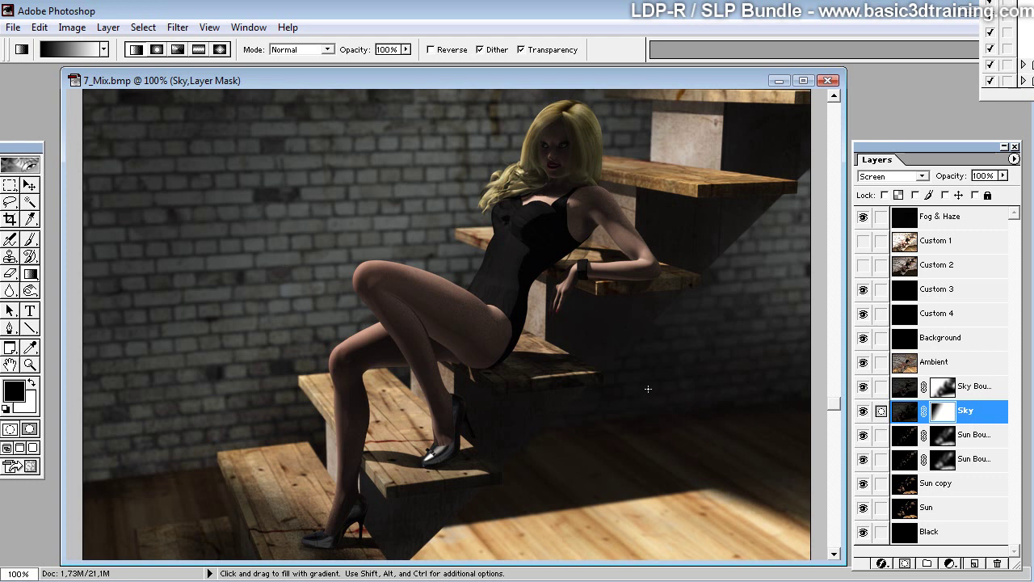
Step: Adjust Sky Bounce opacity and set the Ambient layer to about 12%
{"action": "left_click", "coordinate": [904, 388]}
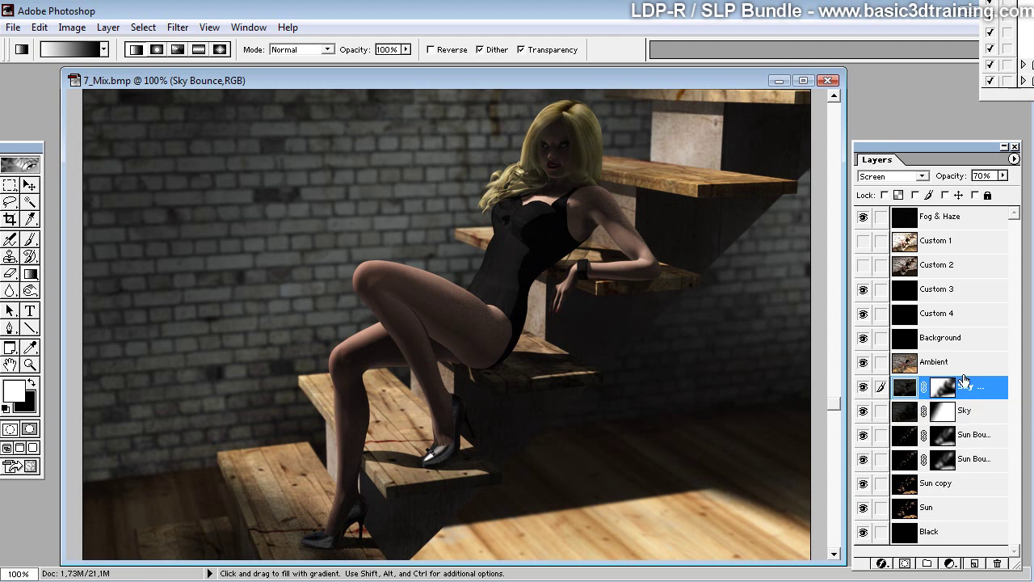
{"action": "left_click", "coordinate": [1003, 176]}
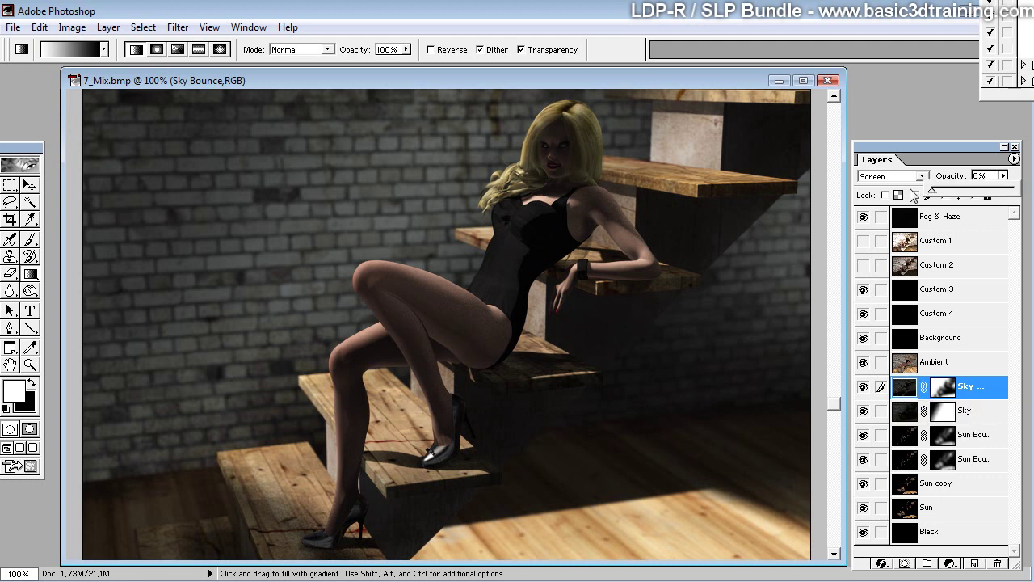
{"action": "mouse_move", "coordinate": [988, 195]}
{"action": "left_mouse_down"}
{"action": "mouse_move", "coordinate": [966, 195]}
{"action": "mouse_move", "coordinate": [1012, 192]}
{"action": "mouse_move", "coordinate": [893, 193]}
{"action": "mouse_move", "coordinate": [981, 189]}
{"action": "left_mouse_up"}
{"action": "left_click", "coordinate": [976, 368]}
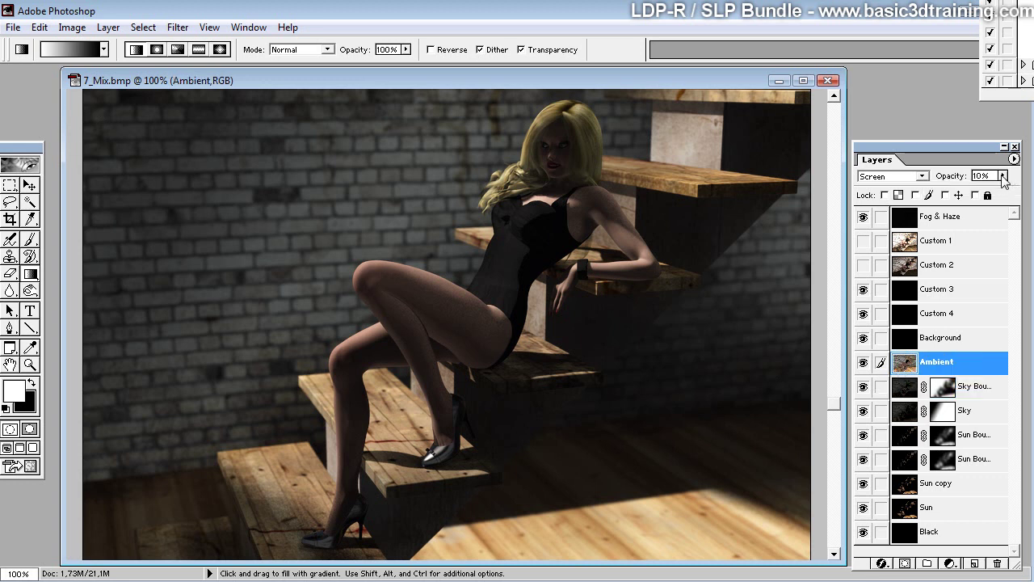
{"action": "left_click", "coordinate": [1003, 176]}
{"action": "mouse_move", "coordinate": [940, 196]}
{"action": "left_mouse_down"}
{"action": "mouse_move", "coordinate": [992, 198]}
{"action": "mouse_move", "coordinate": [878, 194]}
{"action": "mouse_move", "coordinate": [959, 202]}
{"action": "mouse_move", "coordinate": [939, 197]}
{"action": "mouse_move", "coordinate": [949, 197]}
{"action": "left_mouse_up"}
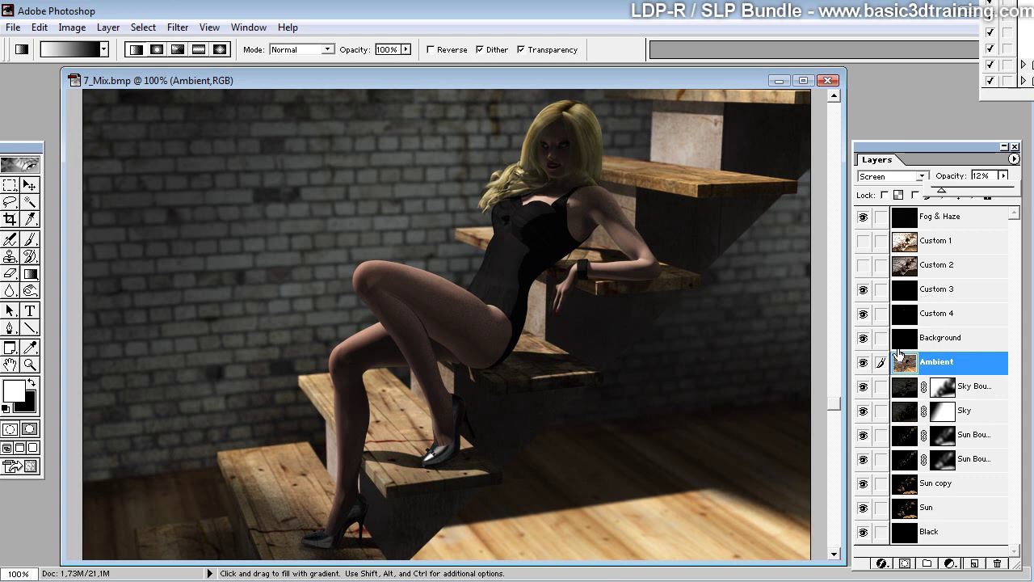
Step: Check the Background and Fog & Haze layers, then show Custom 1
{"action": "left_click", "coordinate": [904, 339]}
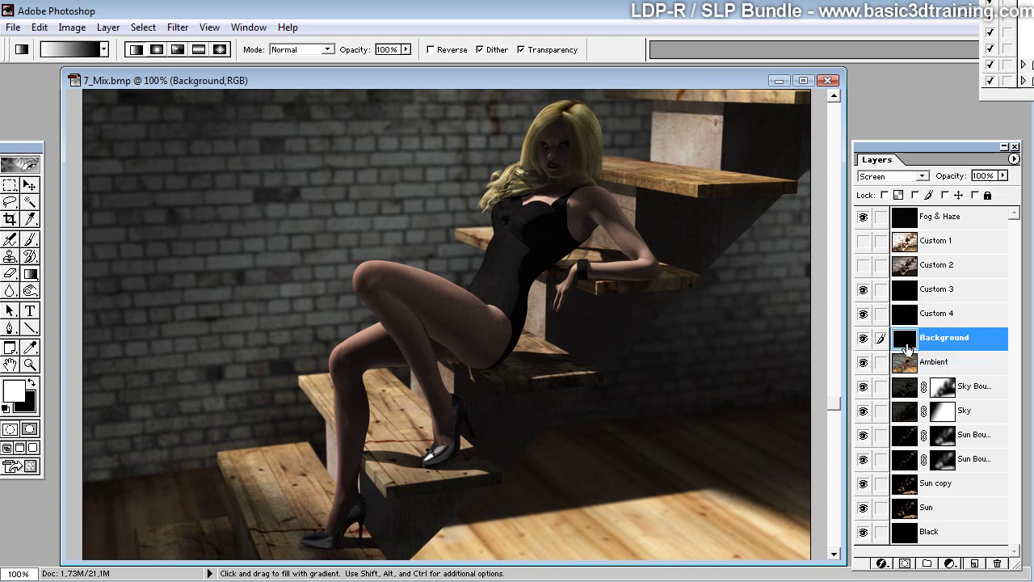
{"action": "left_click", "coordinate": [920, 223]}
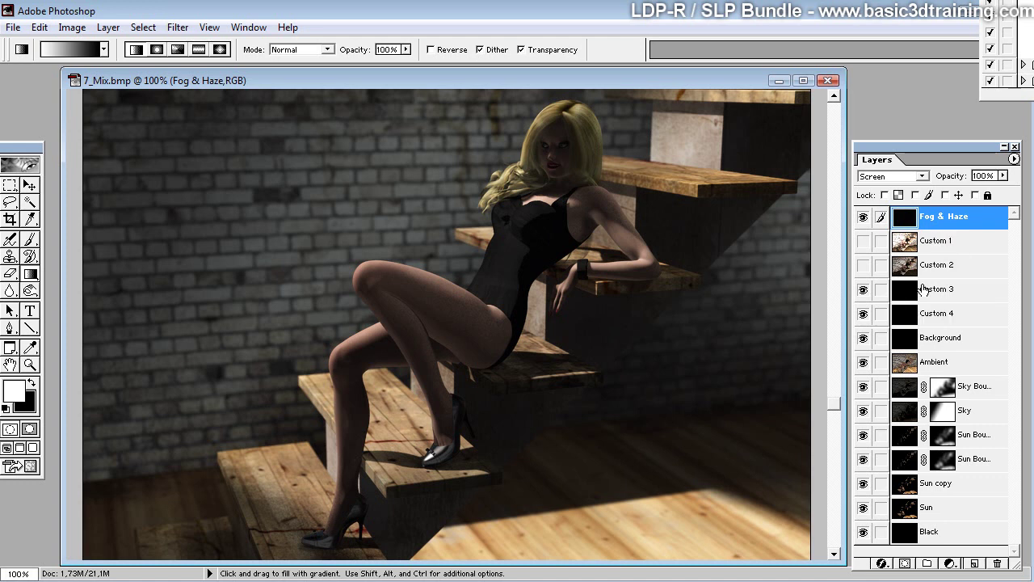
{"action": "left_click", "coordinate": [909, 249]}
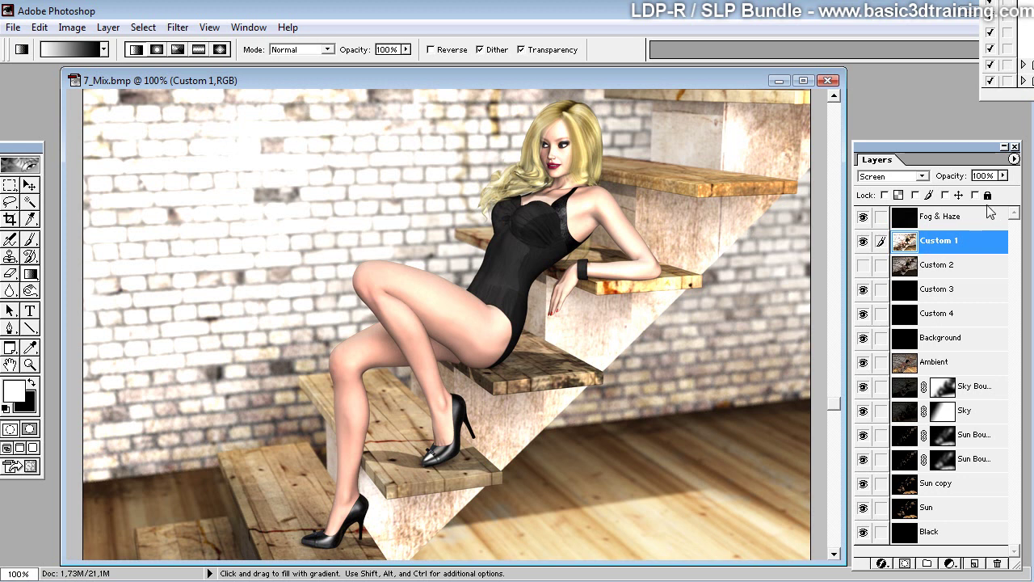
Step: Add a mask to Custom 1, lasso around the woman and stairs, and invert
{"action": "left_click", "coordinate": [905, 563]}
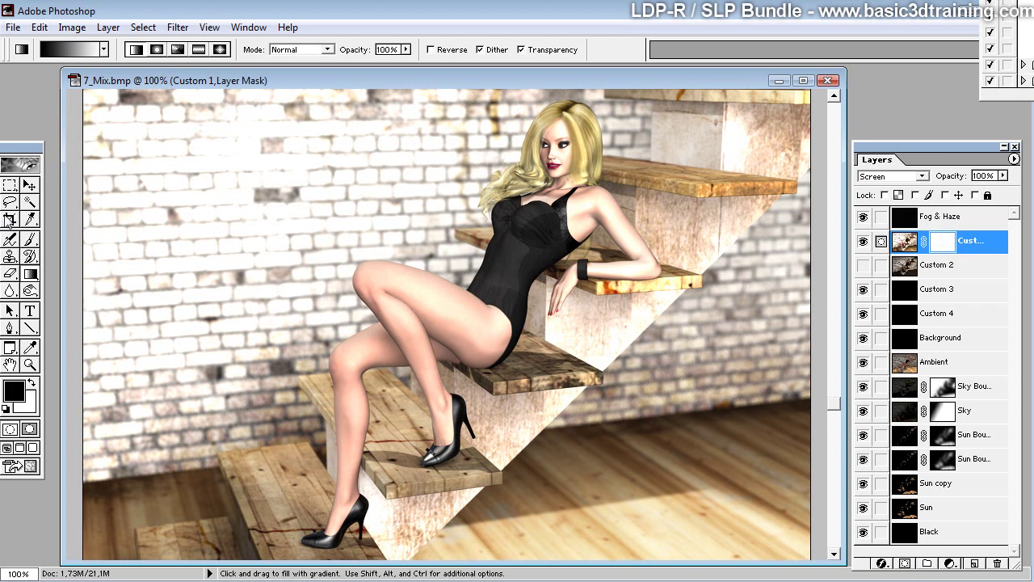
{"action": "left_click", "coordinate": [9, 202]}
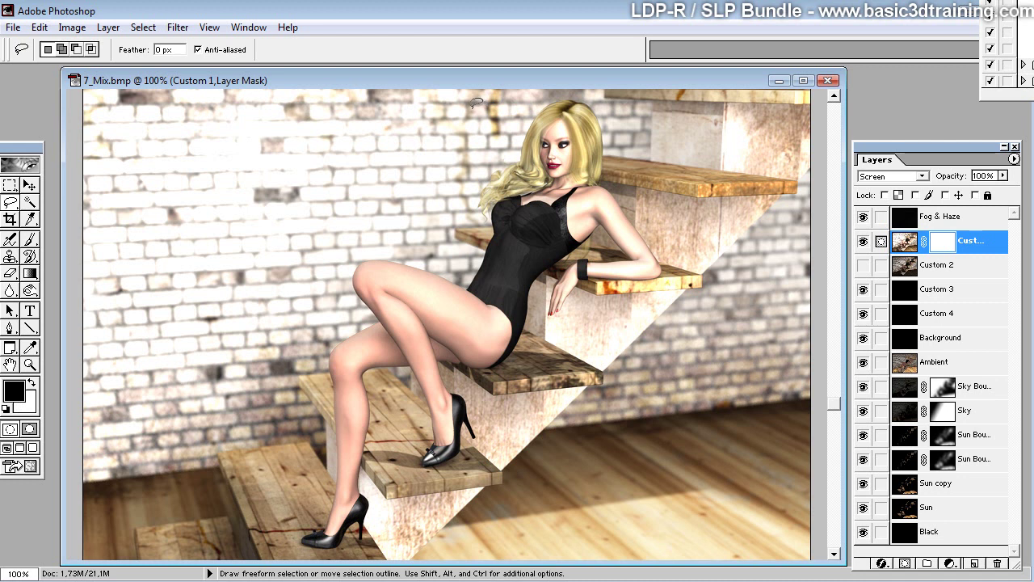
{"action": "mouse_move", "coordinate": [468, 97]}
{"action": "left_mouse_down"}
{"action": "mouse_move", "coordinate": [342, 198]}
{"action": "mouse_move", "coordinate": [238, 218]}
{"action": "mouse_move", "coordinate": [167, 294]}
{"action": "mouse_move", "coordinate": [156, 483]}
{"action": "mouse_move", "coordinate": [217, 559]}
{"action": "left_mouse_up"}
{"action": "mouse_move", "coordinate": [577, 535]}
{"action": "left_mouse_down"}
{"action": "mouse_move", "coordinate": [626, 480]}
{"action": "mouse_move", "coordinate": [739, 397]}
{"action": "mouse_move", "coordinate": [769, 307]}
{"action": "mouse_move", "coordinate": [768, 209]}
{"action": "mouse_move", "coordinate": [745, 129]}
{"action": "left_mouse_up"}
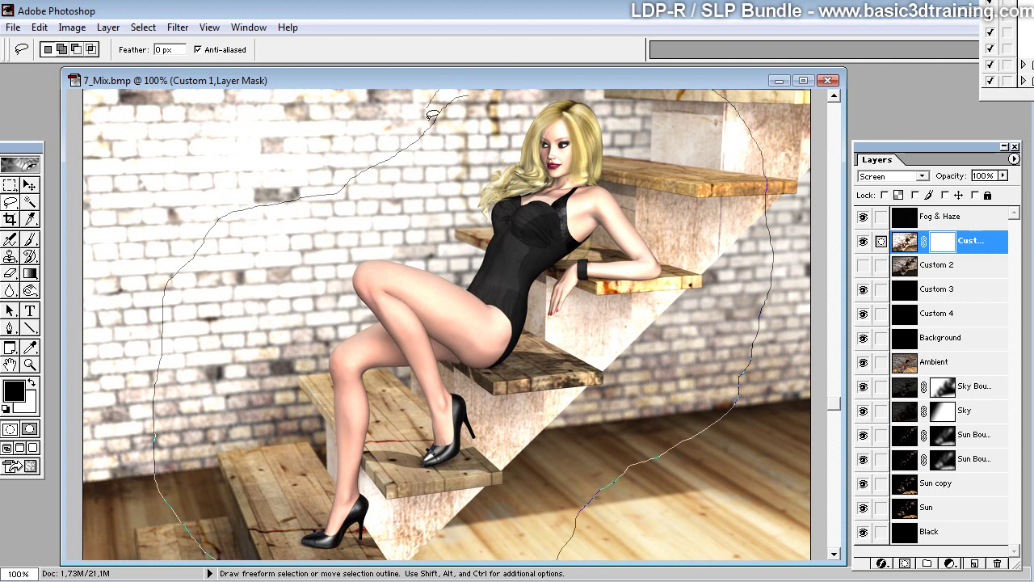
{"action": "left_click_drag", "start_coordinate": [432, 115], "coordinate": [434, 113]}
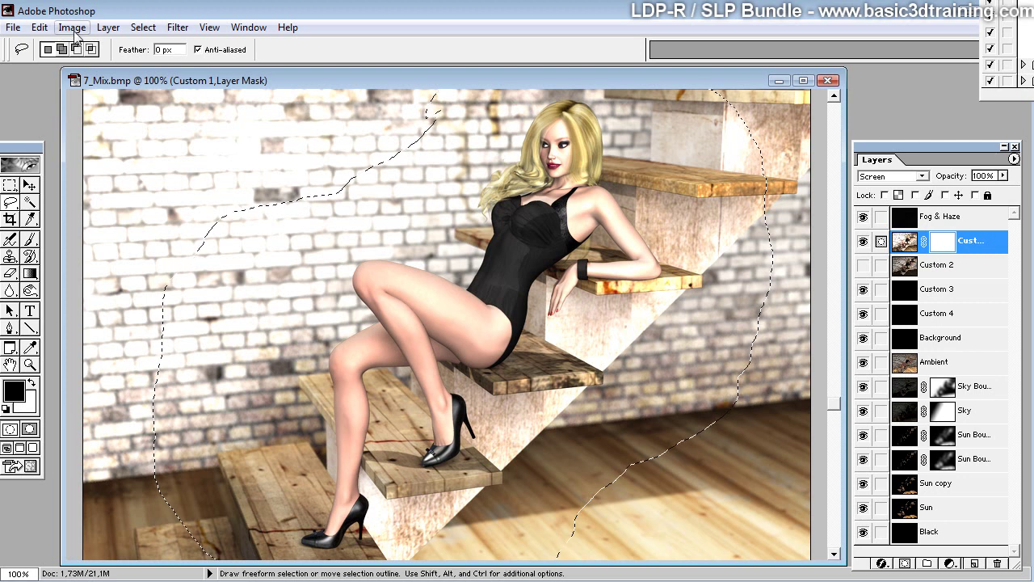
{"action": "left_click", "coordinate": [143, 28]}
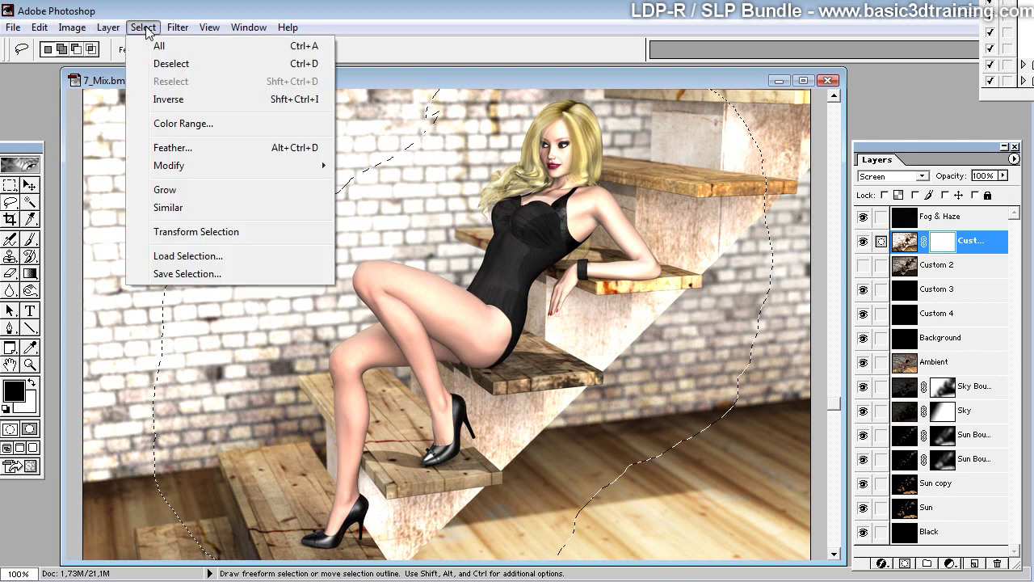
{"action": "left_click", "coordinate": [160, 99]}
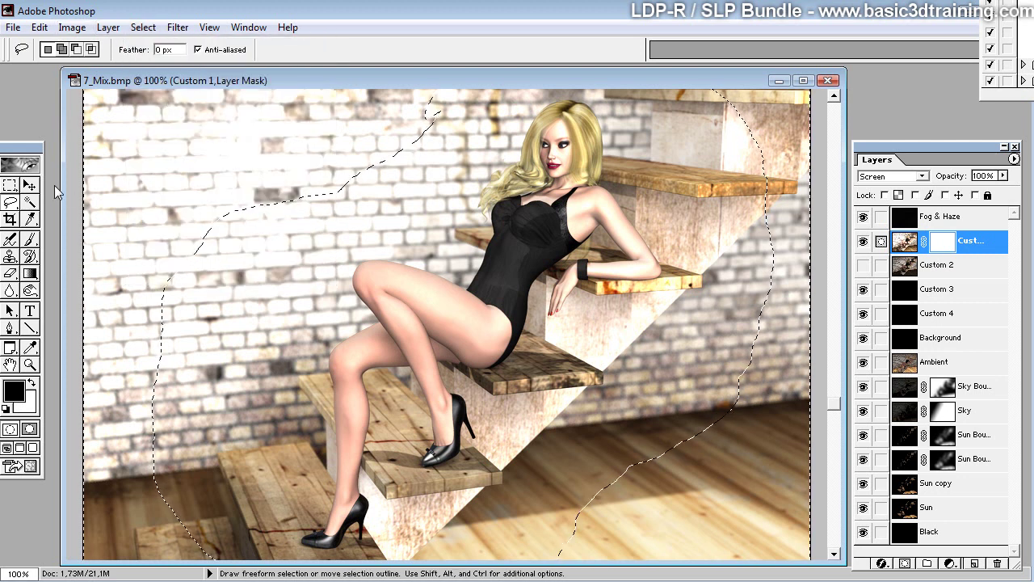
Step: Paint black with a 300 px brush to hide Custom 1's light on the surroundings
{"action": "left_click", "coordinate": [31, 275]}
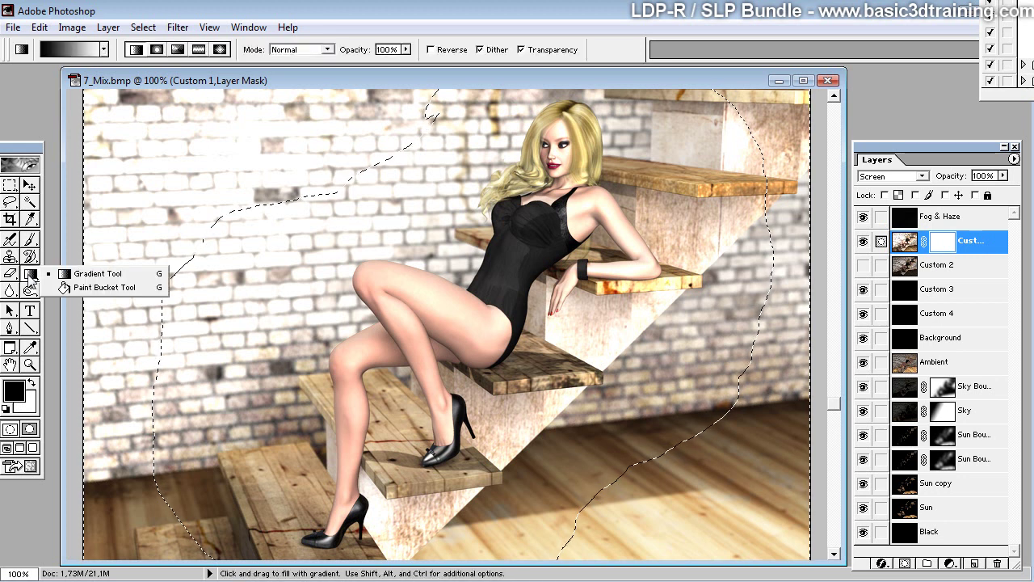
{"action": "left_click", "coordinate": [30, 240]}
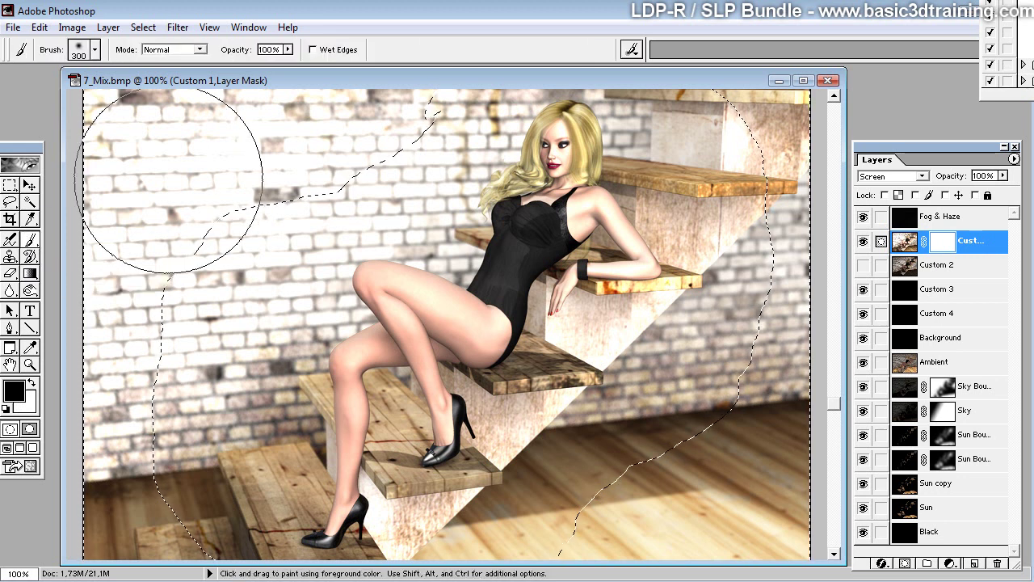
{"action": "mouse_move", "coordinate": [134, 168]}
{"action": "left_mouse_down"}
{"action": "mouse_move", "coordinate": [179, 178]}
{"action": "mouse_move", "coordinate": [256, 155]}
{"action": "mouse_move", "coordinate": [208, 97]}
{"action": "mouse_move", "coordinate": [126, 464]}
{"action": "mouse_move", "coordinate": [160, 527]}
{"action": "mouse_move", "coordinate": [614, 536]}
{"action": "mouse_move", "coordinate": [614, 545]}
{"action": "mouse_move", "coordinate": [543, 542]}
{"action": "mouse_move", "coordinate": [744, 428]}
{"action": "mouse_move", "coordinate": [759, 165]}
{"action": "left_mouse_up"}
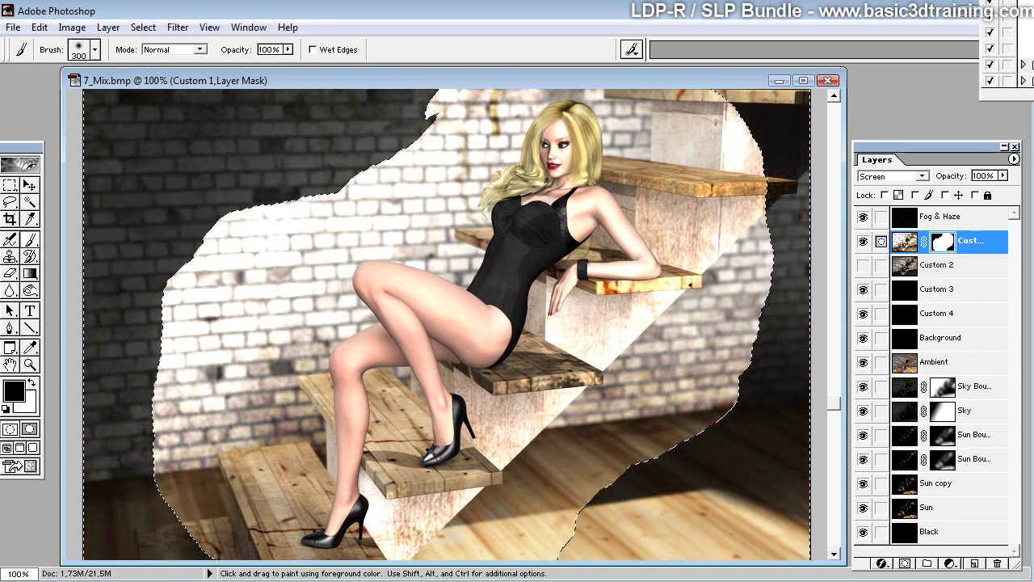
{"action": "left_click", "coordinate": [12, 203]}
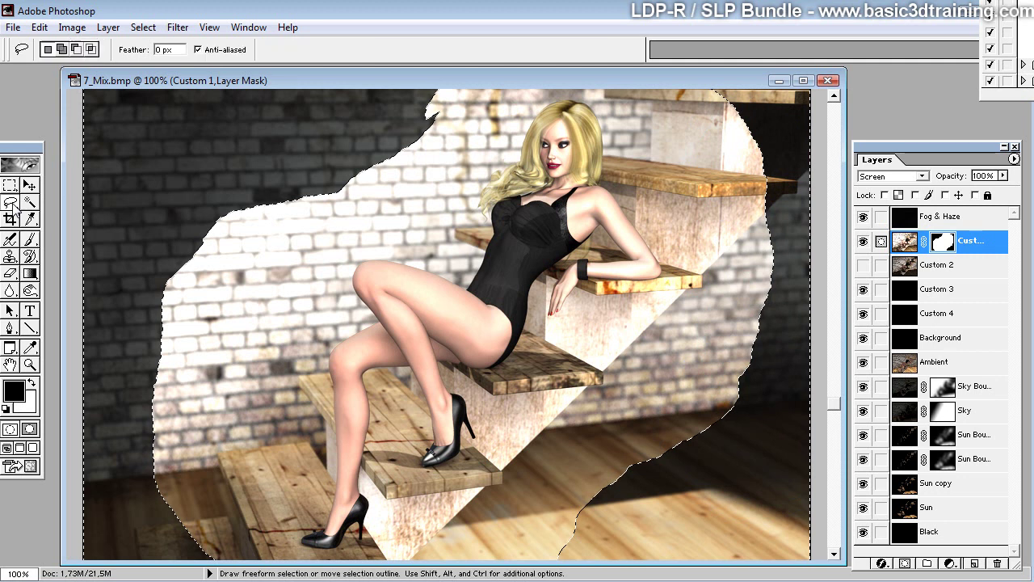
Step: Deselect and soften Custom 1's mask with a 50-pixel Gaussian Blur
{"action": "left_click", "coordinate": [395, 278]}
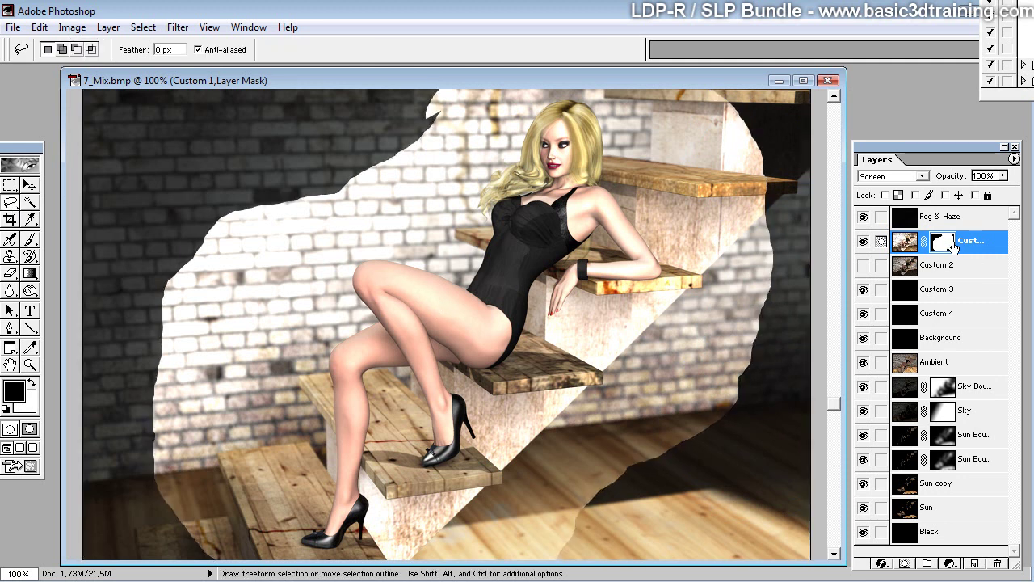
{"action": "left_click", "coordinate": [178, 26]}
{"action": "mouse_move", "coordinate": [210, 85]}
{"action": "left_click", "coordinate": [420, 120]}
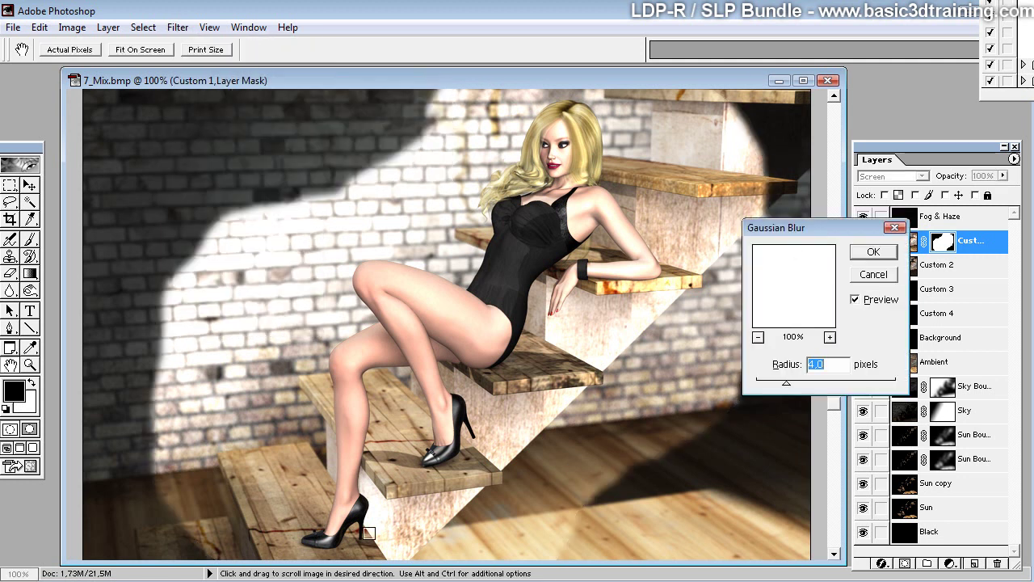
{"action": "type", "text": "50"}
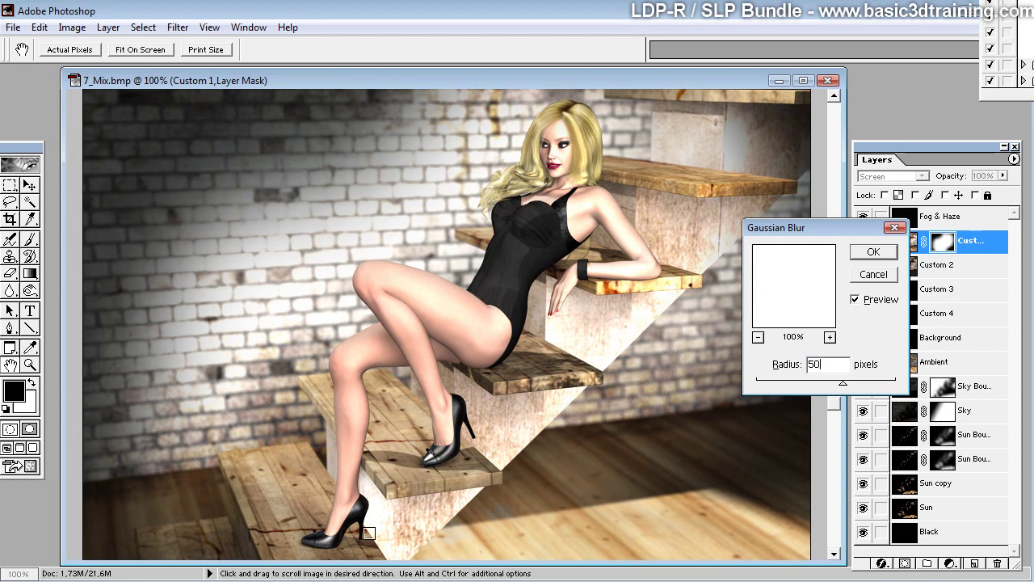
{"action": "key", "text": "Return"}
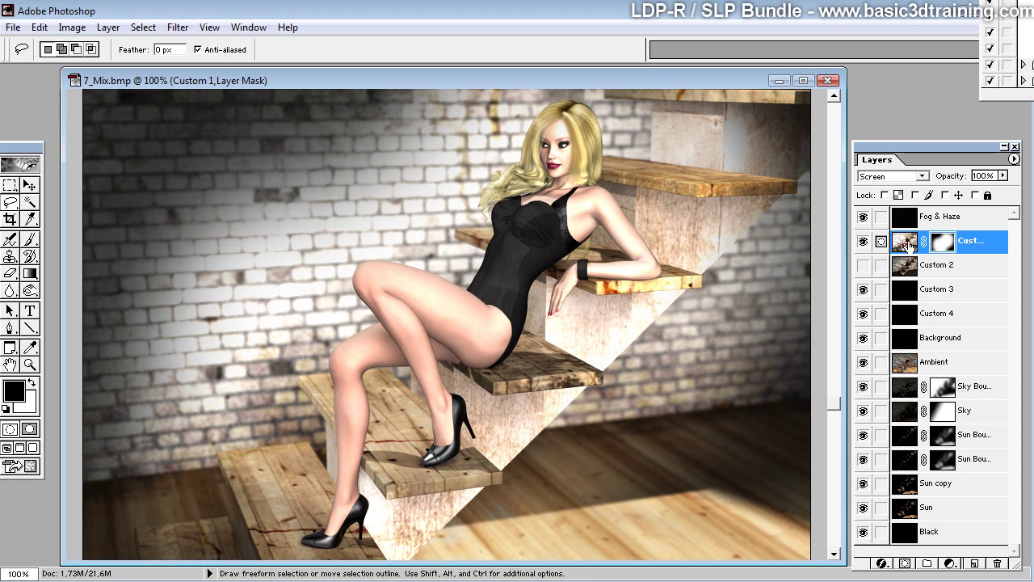
Step: Lower Custom 1's layer opacity to 23%
{"action": "left_click", "coordinate": [905, 242]}
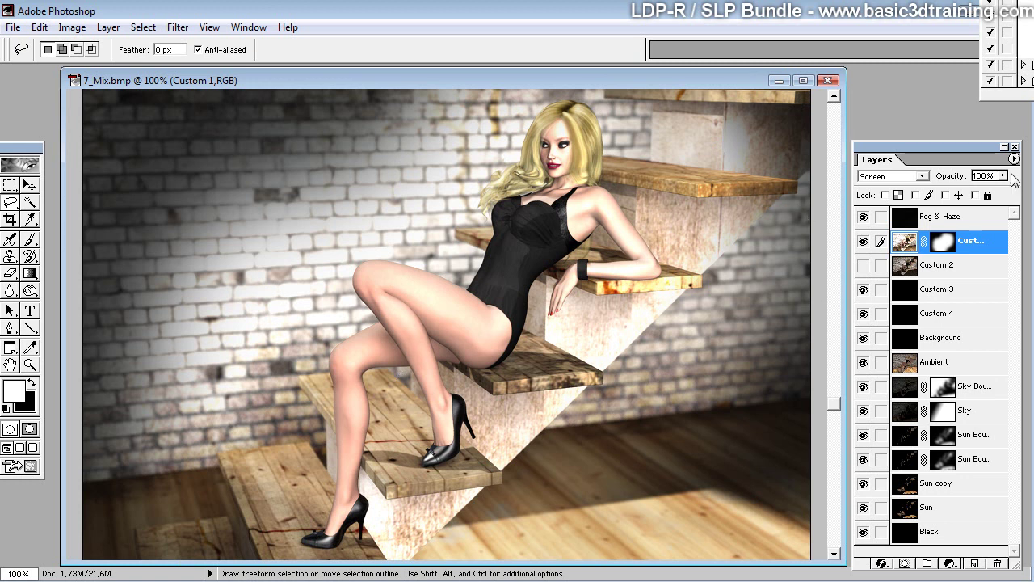
{"action": "left_click", "coordinate": [1002, 176]}
{"action": "left_click_drag", "start_coordinate": [1004, 190], "coordinate": [940, 198]}
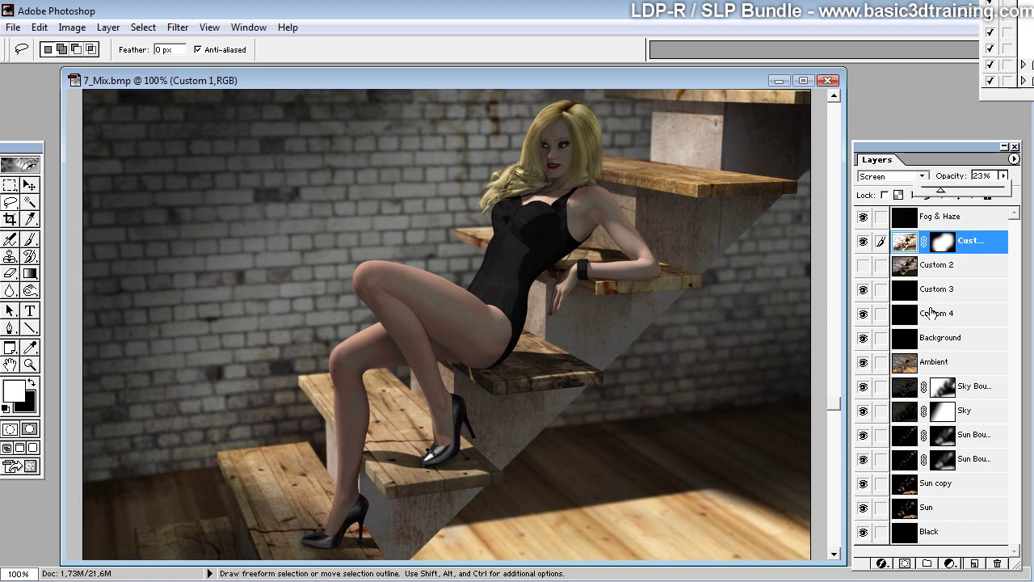
Step: Show Custom 2 and select all of Custom 1's blurred mask for copying
{"action": "left_click", "coordinate": [904, 266]}
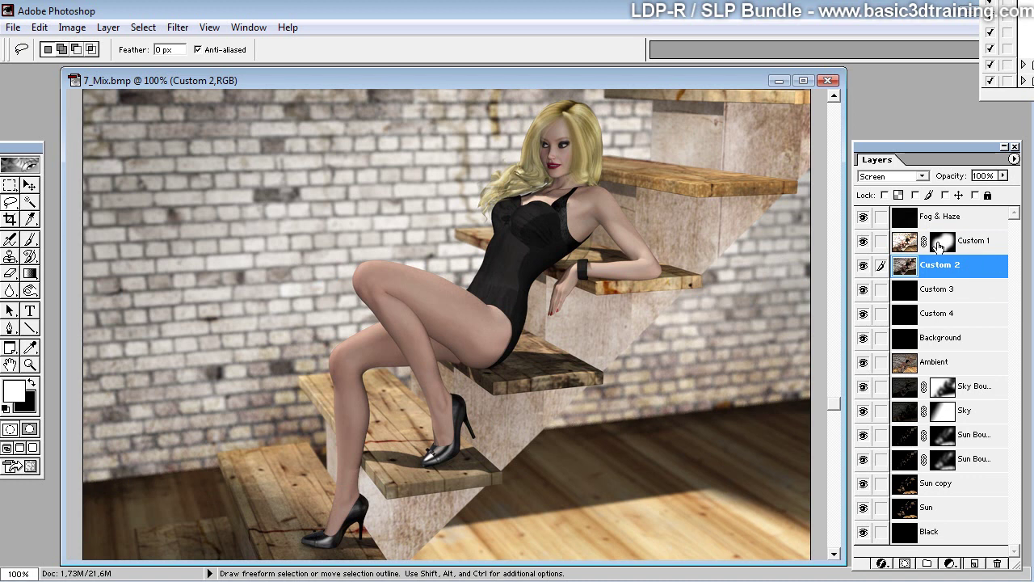
{"action": "left_click", "coordinate": [946, 246]}
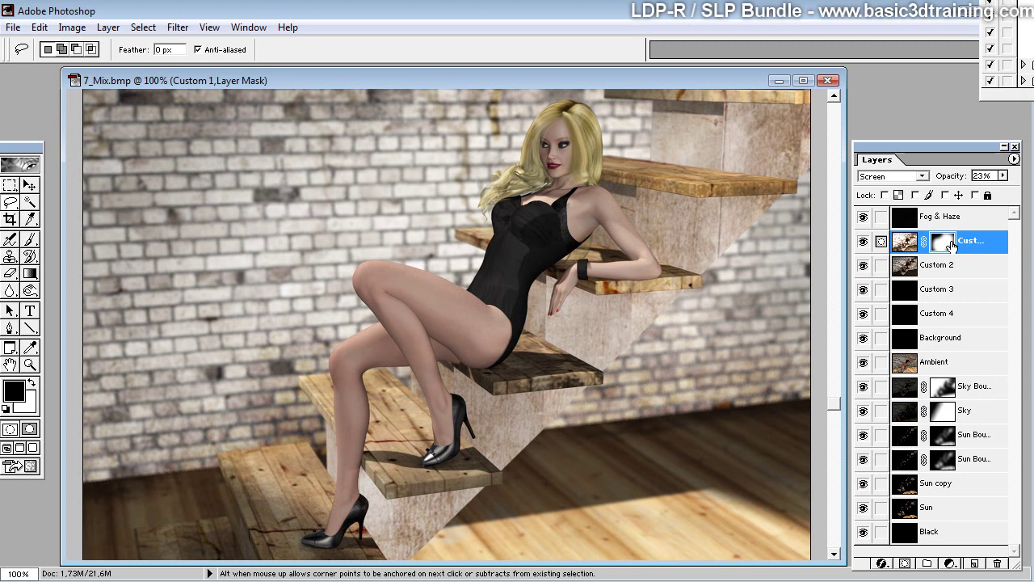
{"action": "left_click", "coordinate": [942, 241], "text": "alt"}
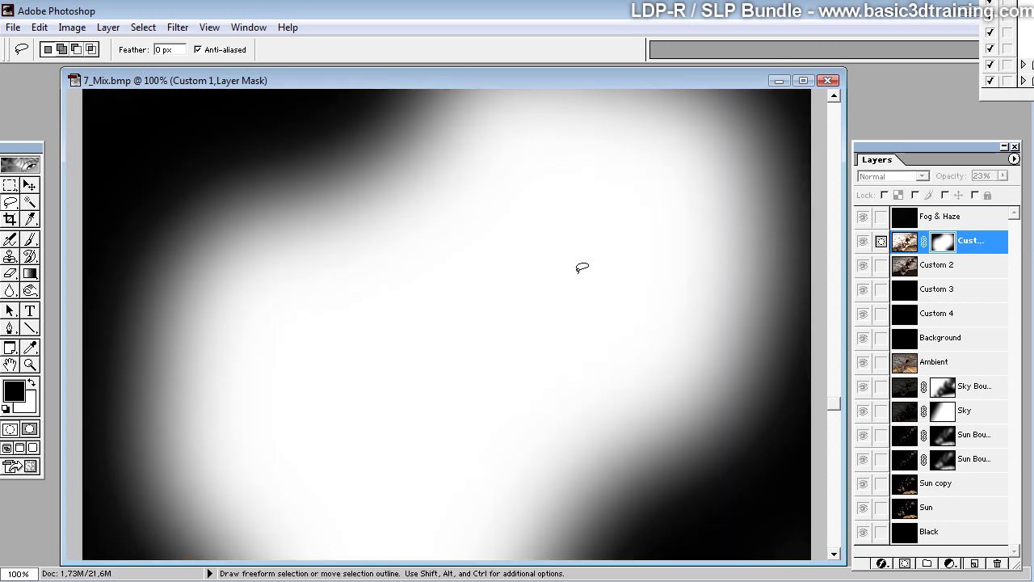
{"action": "key", "text": "ctrl+a"}
Step: Paste that mask into a new mask on Custom 2 and lower its opacity to 22%
{"action": "left_click", "coordinate": [939, 264]}
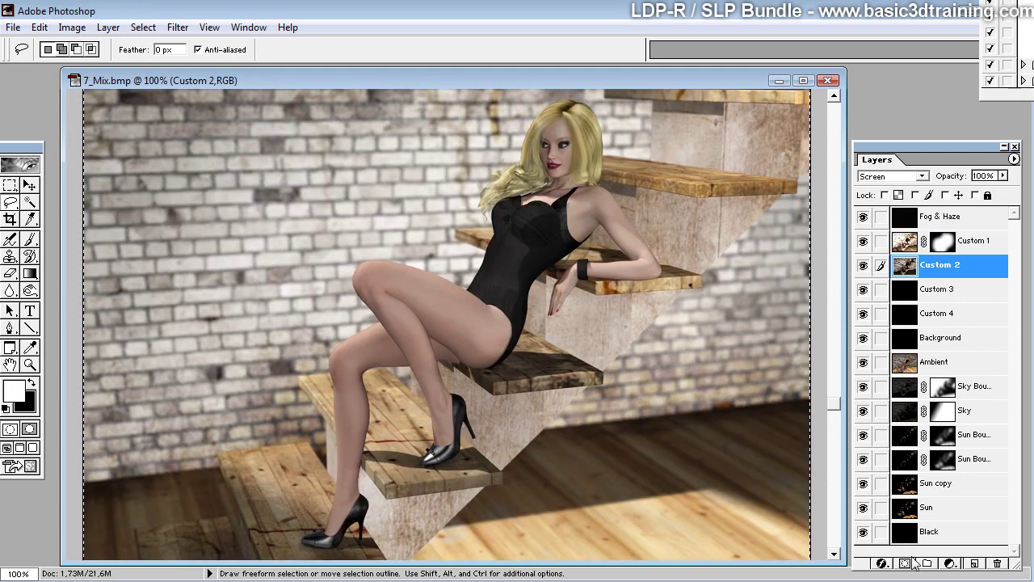
{"action": "left_click", "coordinate": [906, 563]}
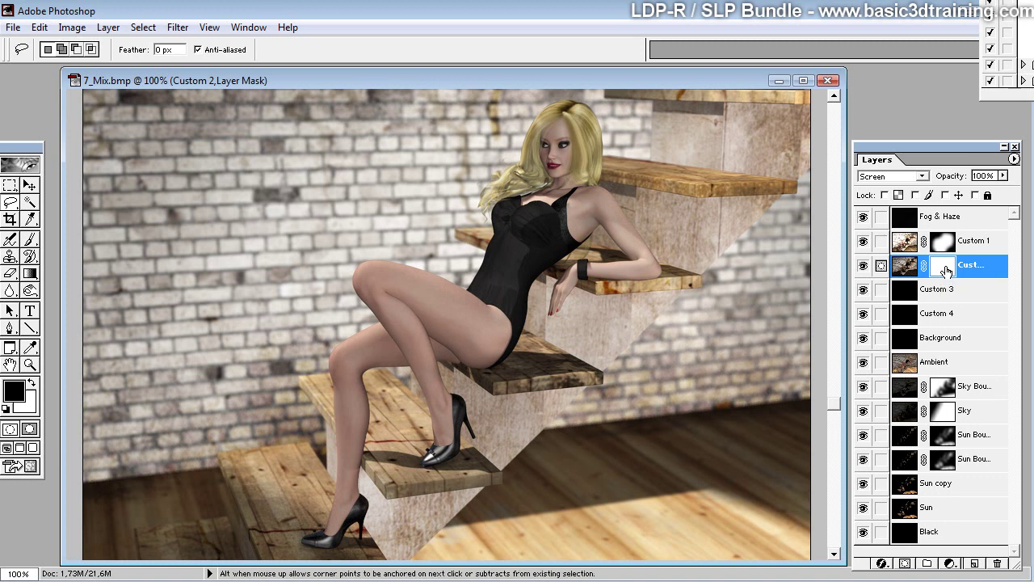
{"action": "left_click", "coordinate": [946, 272], "text": "alt"}
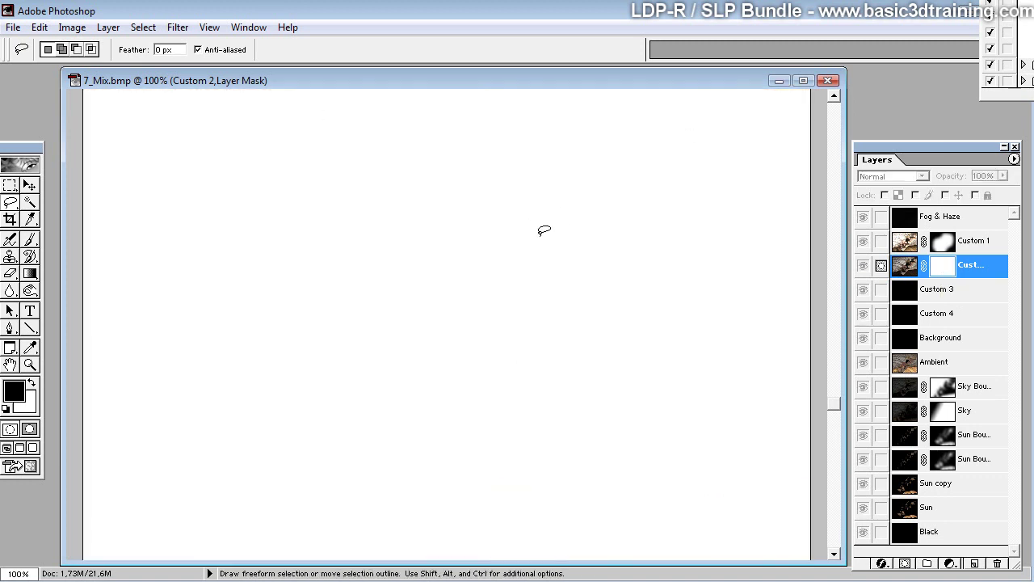
{"action": "key", "text": "ctrl+v"}
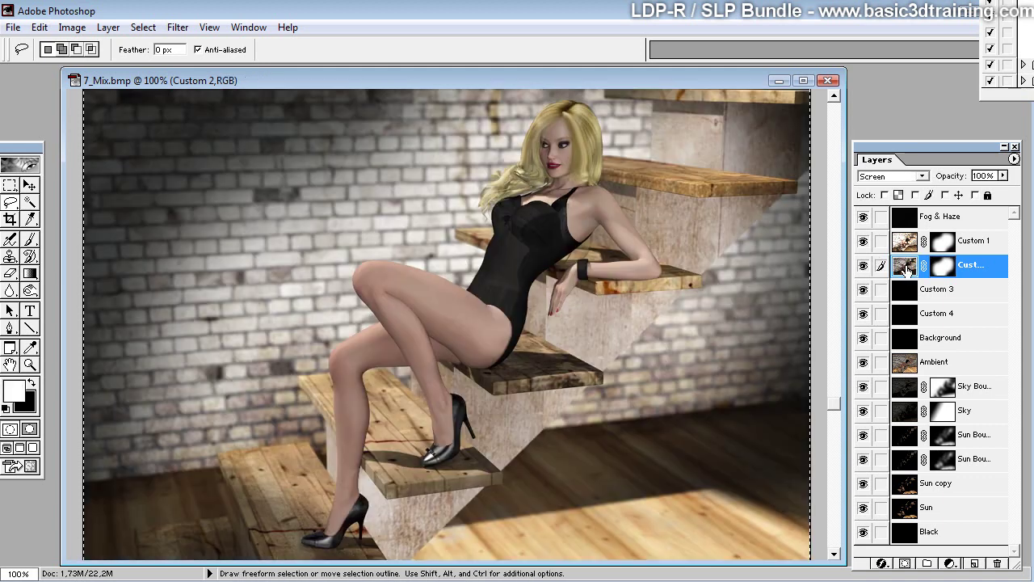
{"action": "left_click", "coordinate": [908, 268]}
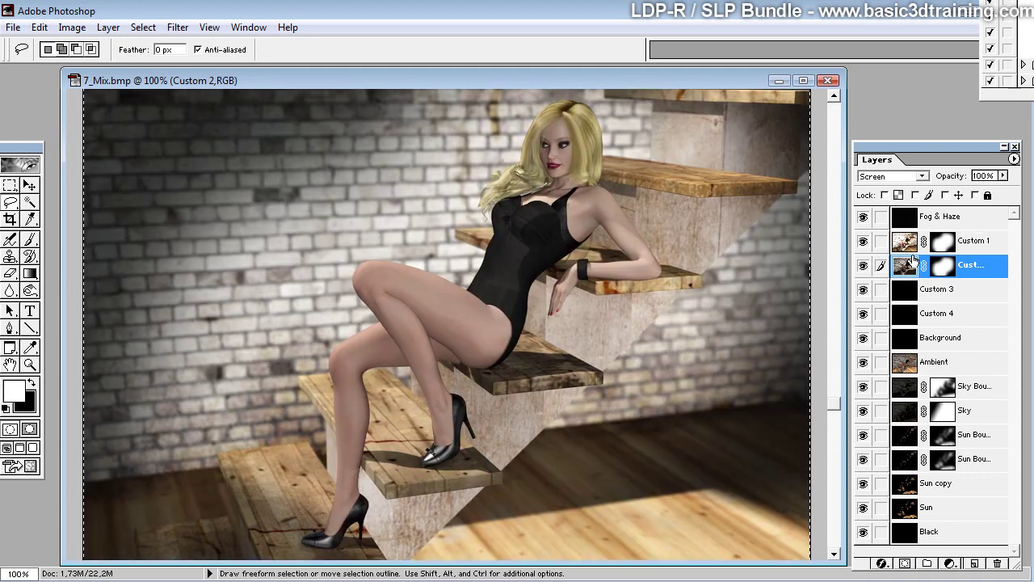
{"action": "left_click", "coordinate": [1003, 176]}
{"action": "left_click_drag", "start_coordinate": [1001, 186], "coordinate": [942, 200]}
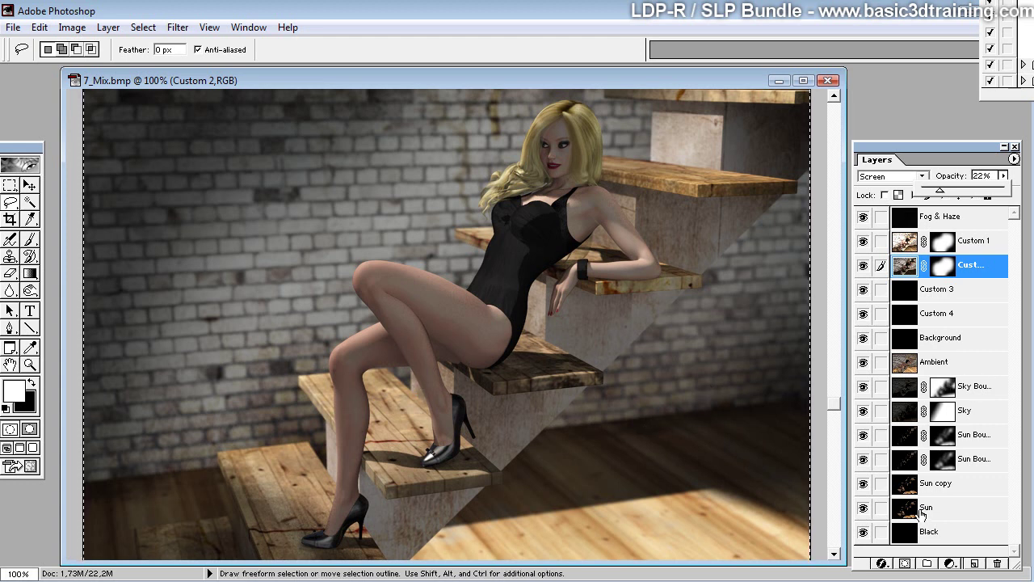
Step: Raise the Sun copy layer's opacity to 83% and move the Dreamlight LDP-R actions list beside the image
{"action": "left_click", "coordinate": [911, 487]}
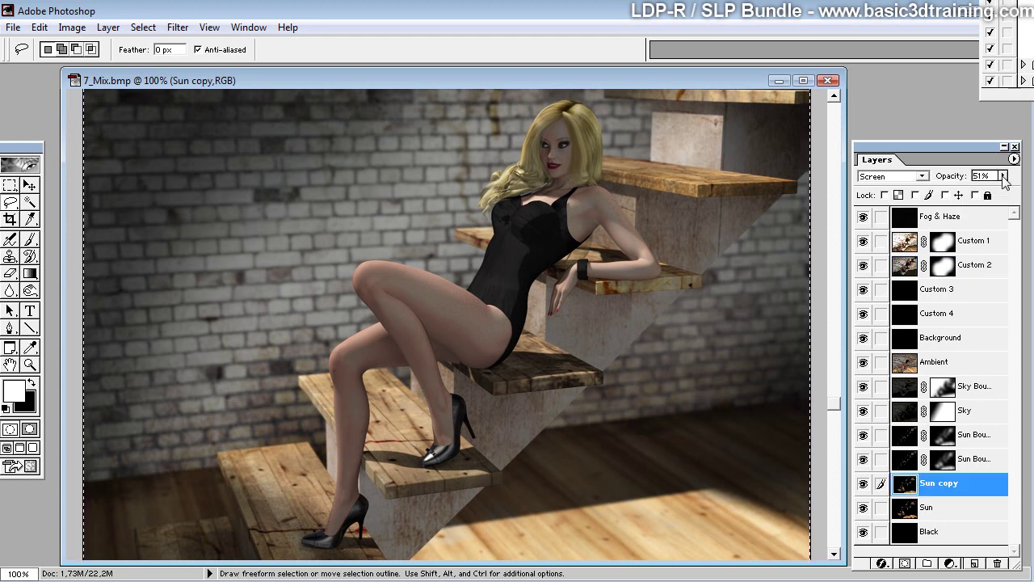
{"action": "left_click", "coordinate": [1004, 177]}
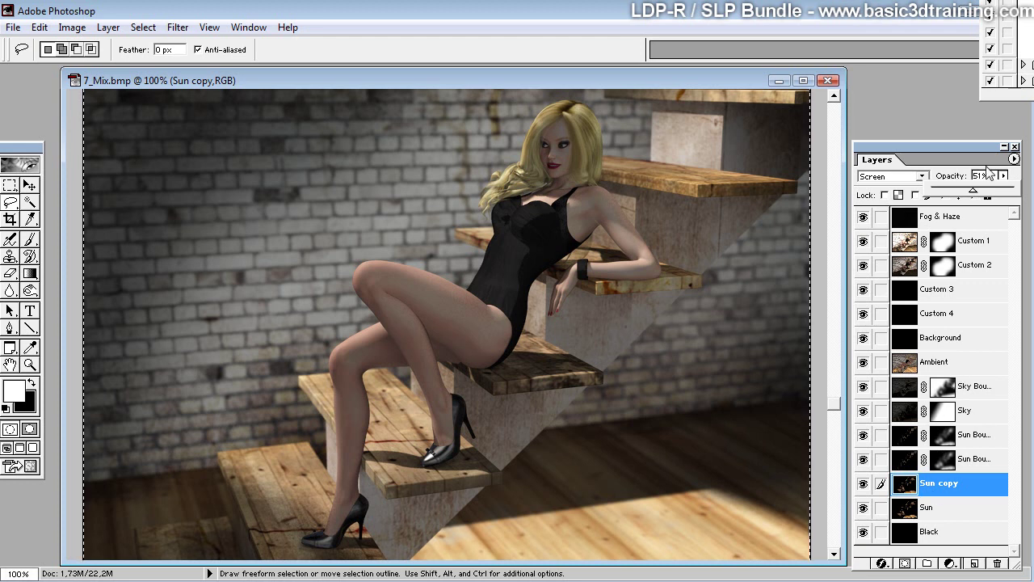
{"action": "left_click_drag", "start_coordinate": [977, 194], "coordinate": [1000, 204]}
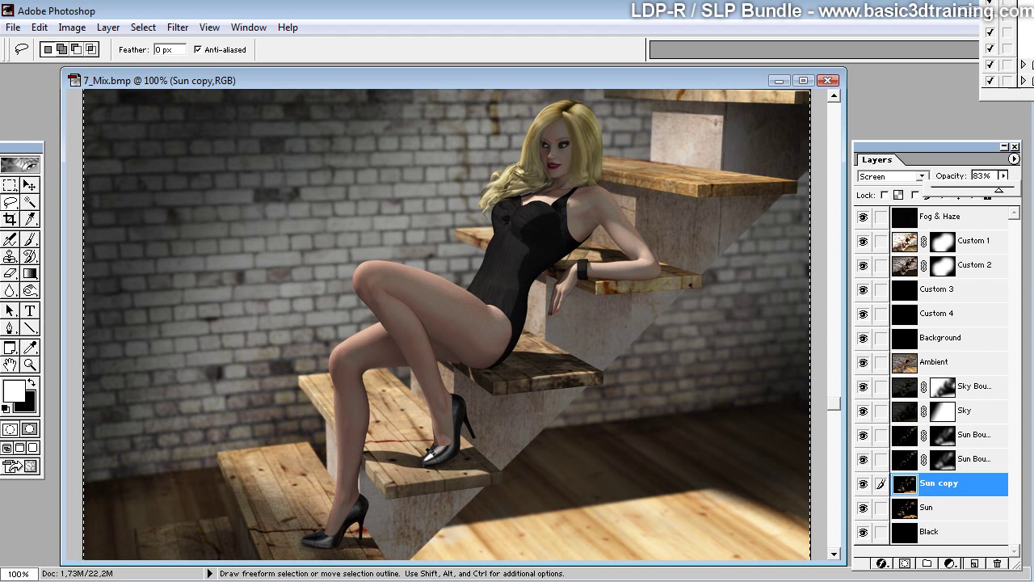
{"action": "left_click_drag", "start_coordinate": [1001, 8], "coordinate": [823, 111]}
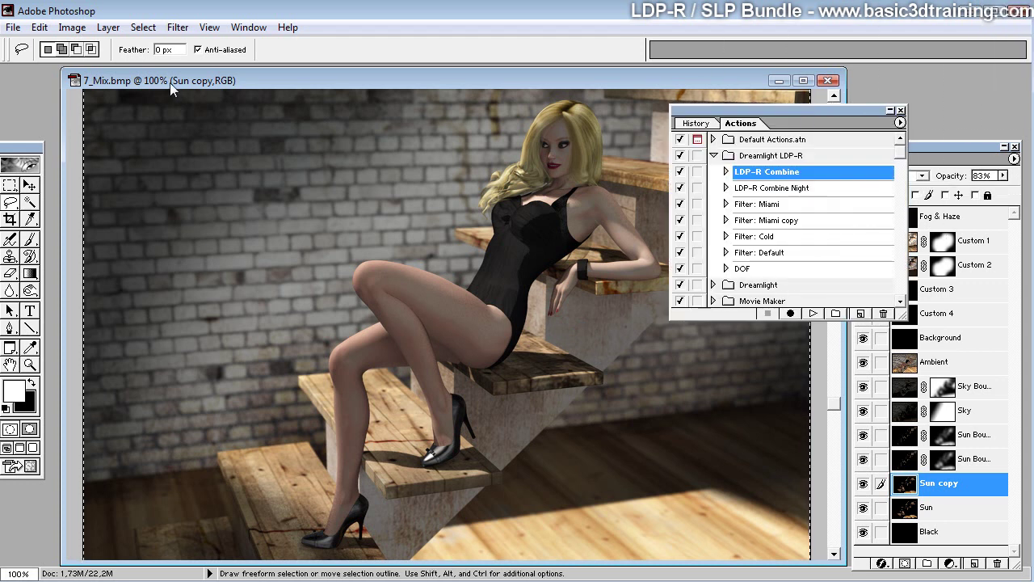
Step: Save the composite as 7_Mix.psd, then run the 'Filter: Miami' action
{"action": "left_click", "coordinate": [13, 26]}
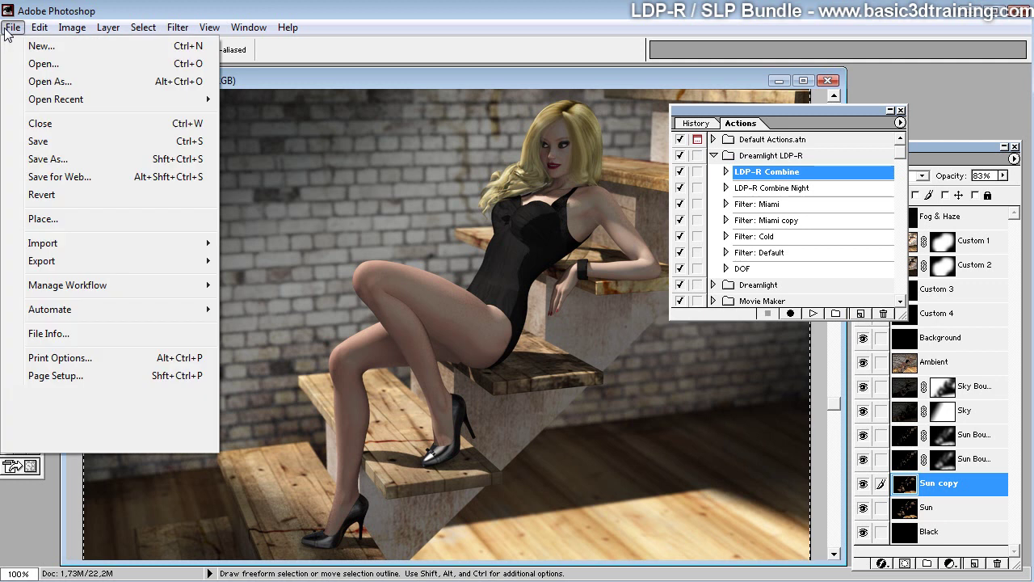
{"action": "left_click", "coordinate": [41, 157]}
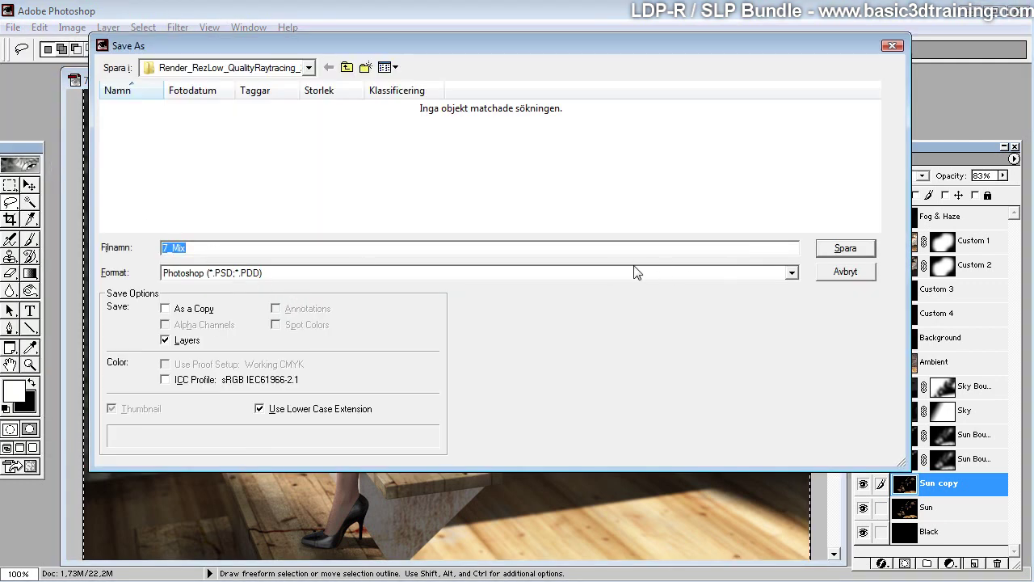
{"action": "left_click", "coordinate": [832, 249]}
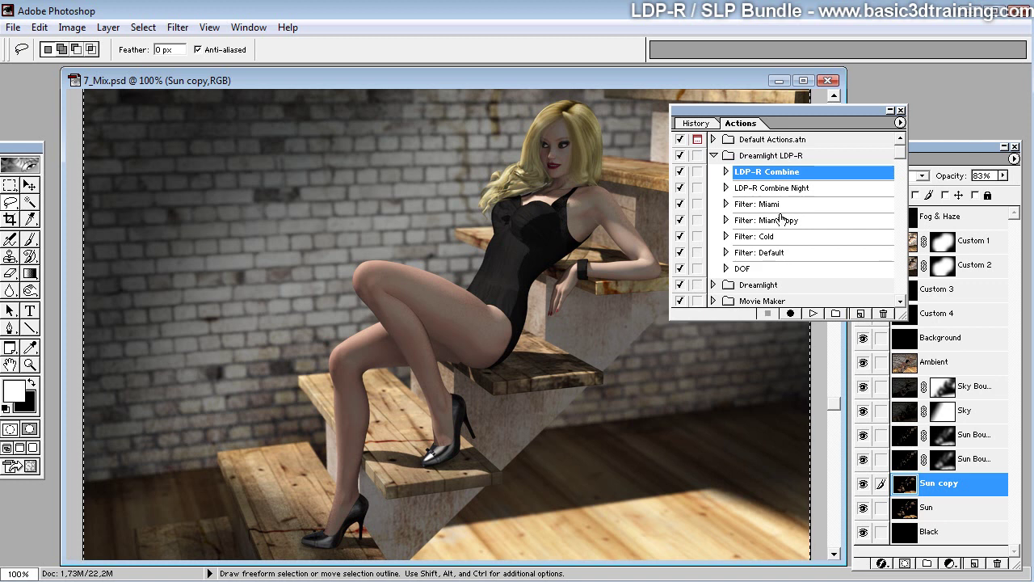
{"action": "left_click", "coordinate": [739, 208]}
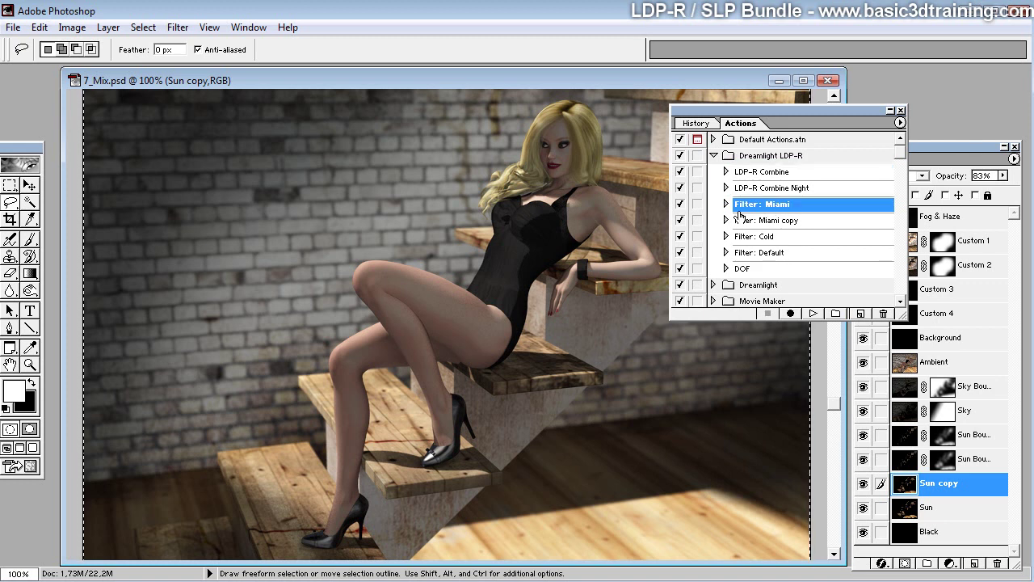
{"action": "left_click", "coordinate": [815, 314]}
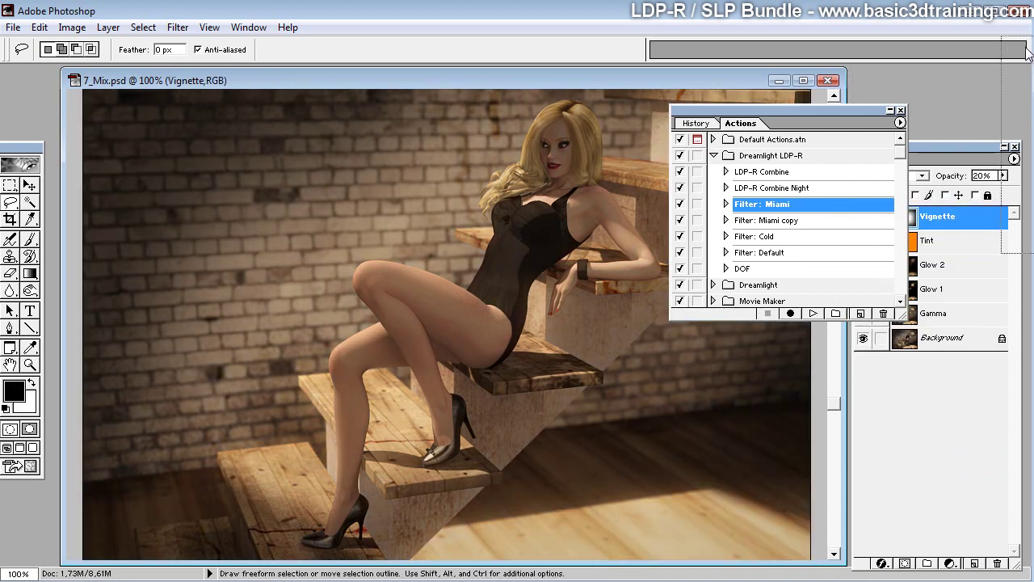
Step: Hide the Actions palette and adjust the Gamma and Glow 1 layer opacities
{"action": "key", "text": "F9"}
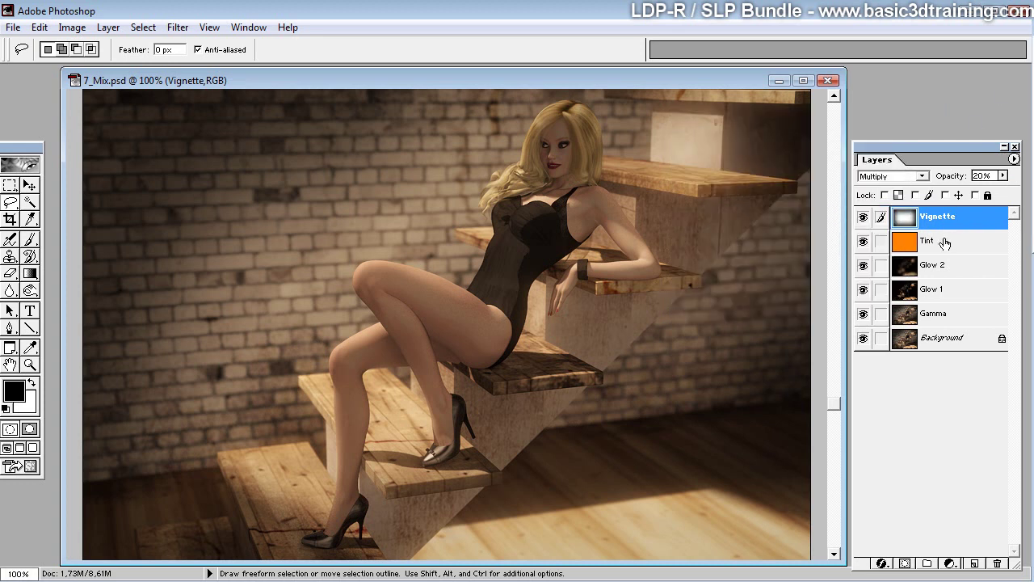
{"action": "left_click", "coordinate": [912, 319]}
{"action": "mouse_move", "coordinate": [1003, 175]}
{"action": "left_mouse_down"}
{"action": "mouse_move", "coordinate": [970, 200]}
{"action": "mouse_move", "coordinate": [937, 198]}
{"action": "mouse_move", "coordinate": [1019, 192]}
{"action": "mouse_move", "coordinate": [918, 192]}
{"action": "mouse_move", "coordinate": [1028, 186]}
{"action": "mouse_move", "coordinate": [937, 191]}
{"action": "mouse_move", "coordinate": [1014, 185]}
{"action": "left_mouse_up"}
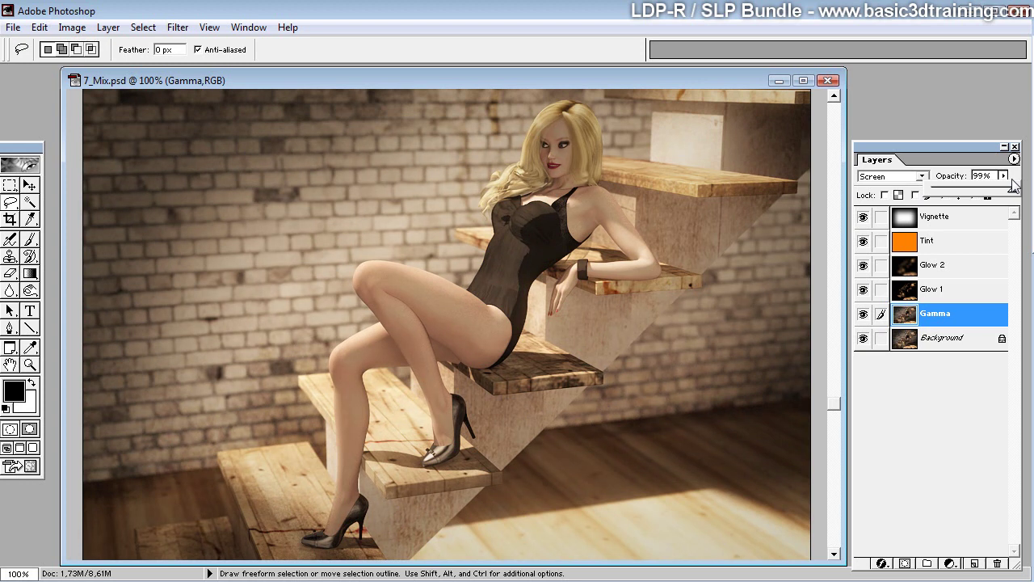
{"action": "left_click", "coordinate": [913, 289]}
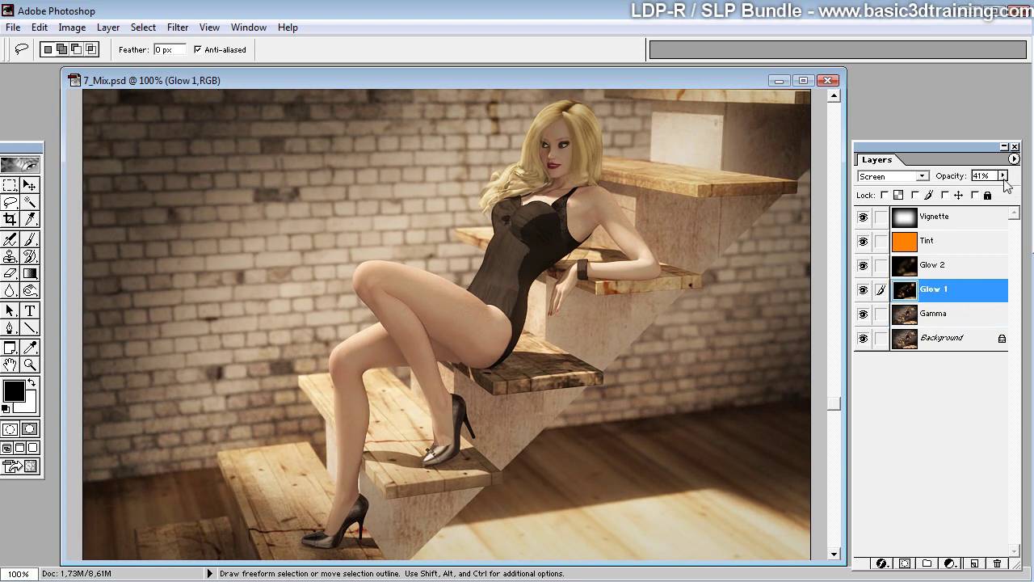
{"action": "left_click", "coordinate": [1003, 175]}
{"action": "left_click_drag", "start_coordinate": [954, 192], "coordinate": [987, 197]}
Step: Fine-tune the Glow 2, Tint and Vignette opacities, leaving the Vignette at 20%
{"action": "left_click", "coordinate": [909, 255]}
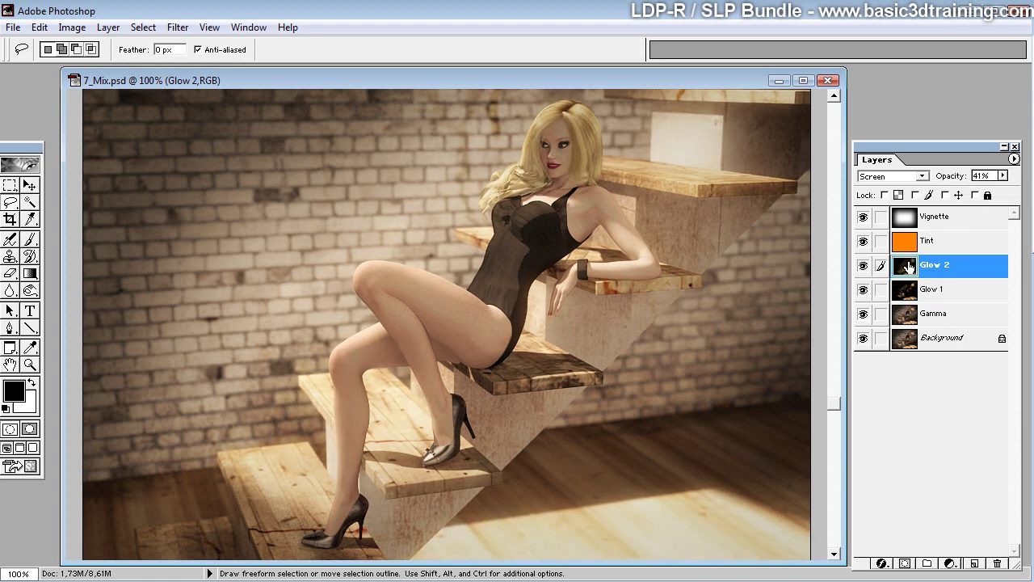
{"action": "left_click", "coordinate": [1002, 176]}
{"action": "mouse_move", "coordinate": [974, 194]}
{"action": "left_mouse_down"}
{"action": "mouse_move", "coordinate": [1010, 192]}
{"action": "mouse_move", "coordinate": [943, 194]}
{"action": "mouse_move", "coordinate": [979, 194]}
{"action": "left_mouse_up"}
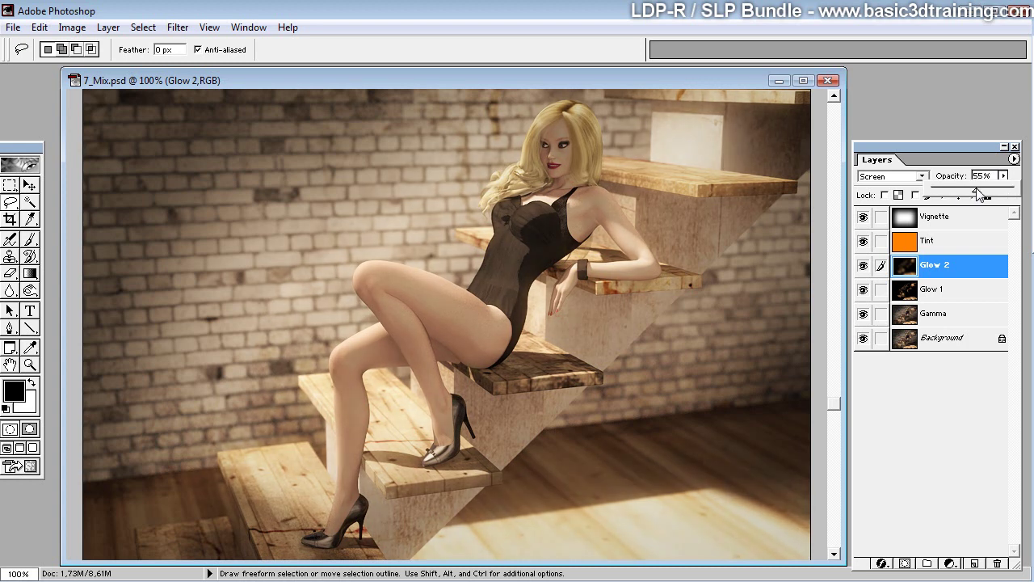
{"action": "left_click", "coordinate": [905, 242]}
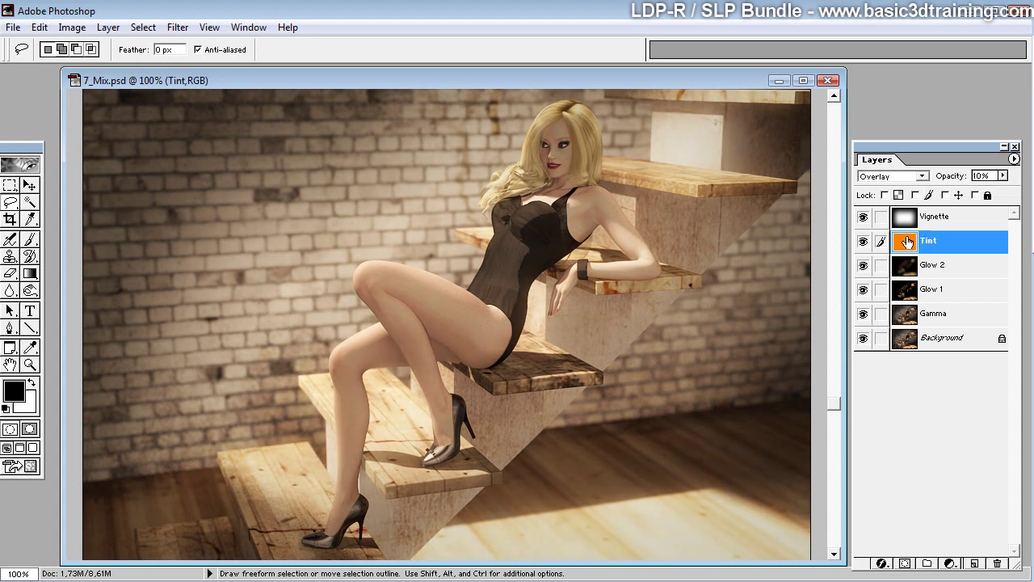
{"action": "left_click", "coordinate": [1006, 179]}
{"action": "mouse_move", "coordinate": [944, 194]}
{"action": "left_mouse_down"}
{"action": "mouse_move", "coordinate": [1026, 193]}
{"action": "mouse_move", "coordinate": [927, 194]}
{"action": "mouse_move", "coordinate": [951, 191]}
{"action": "mouse_move", "coordinate": [941, 192]}
{"action": "left_mouse_up"}
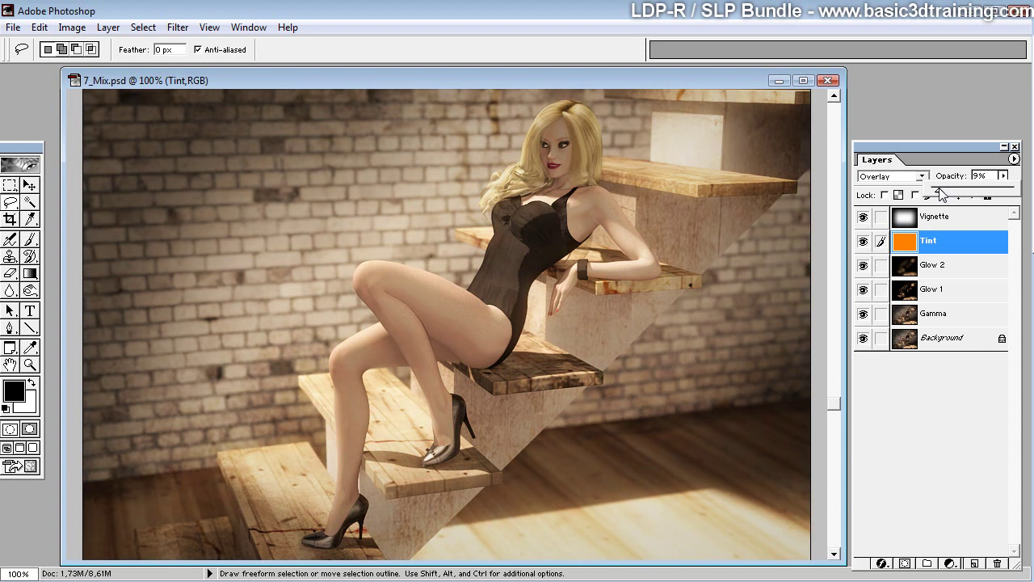
{"action": "left_click", "coordinate": [934, 216]}
{"action": "left_click", "coordinate": [1003, 177]}
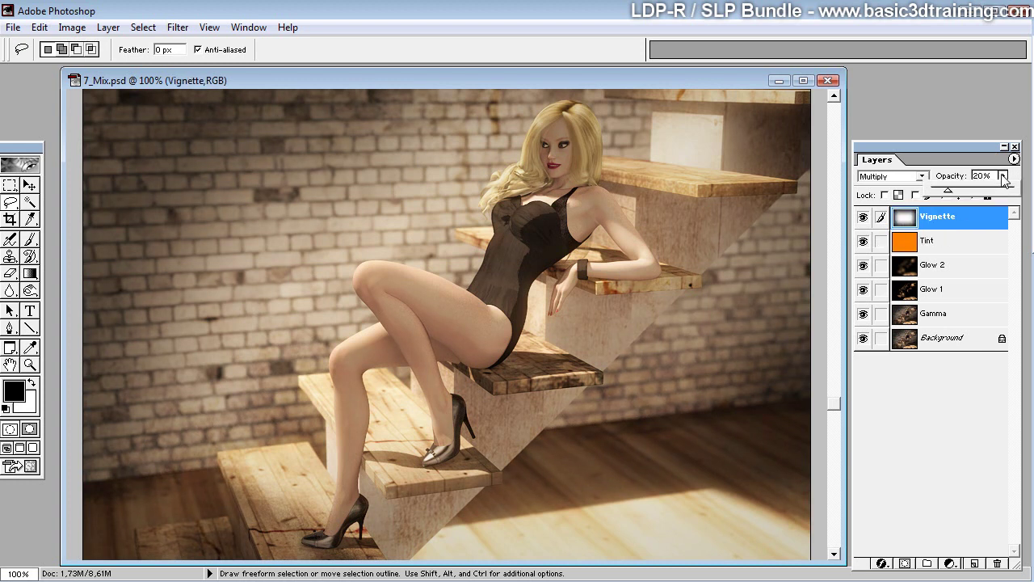
{"action": "mouse_move", "coordinate": [948, 192]}
{"action": "left_mouse_down"}
{"action": "mouse_move", "coordinate": [972, 192]}
{"action": "mouse_move", "coordinate": [950, 193]}
{"action": "left_mouse_up"}
Step: Save the retuned composite as a new PSD named 7_Mix_Mix2.psd
{"action": "left_click", "coordinate": [12, 26]}
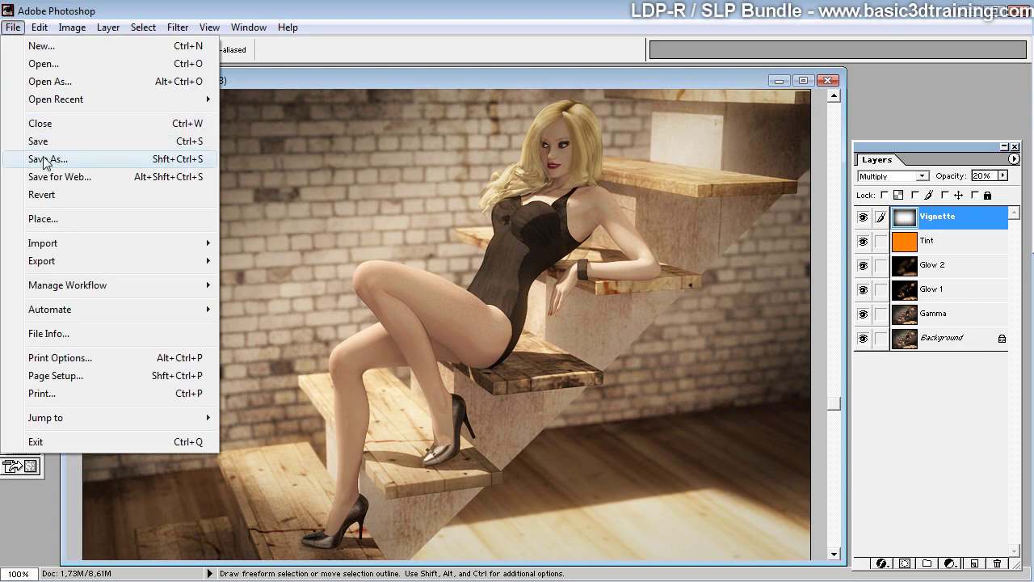
{"action": "left_click", "coordinate": [45, 159]}
{"action": "left_click", "coordinate": [202, 250]}
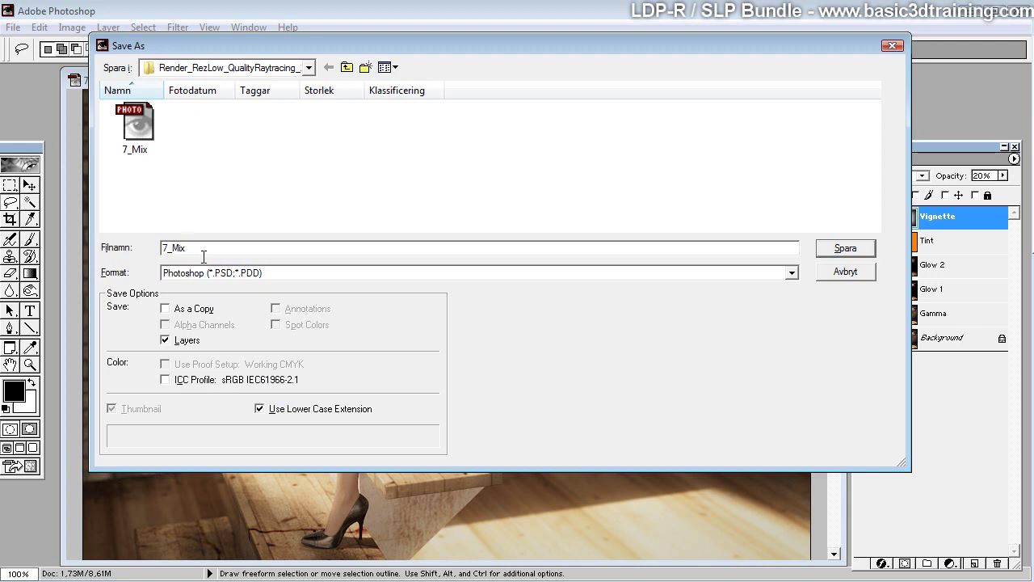
{"action": "type", "text": "_Mixc"}
{"action": "key", "text": "BackSpace"}
{"action": "type", "text": "2"}
{"action": "key", "text": "Return"}
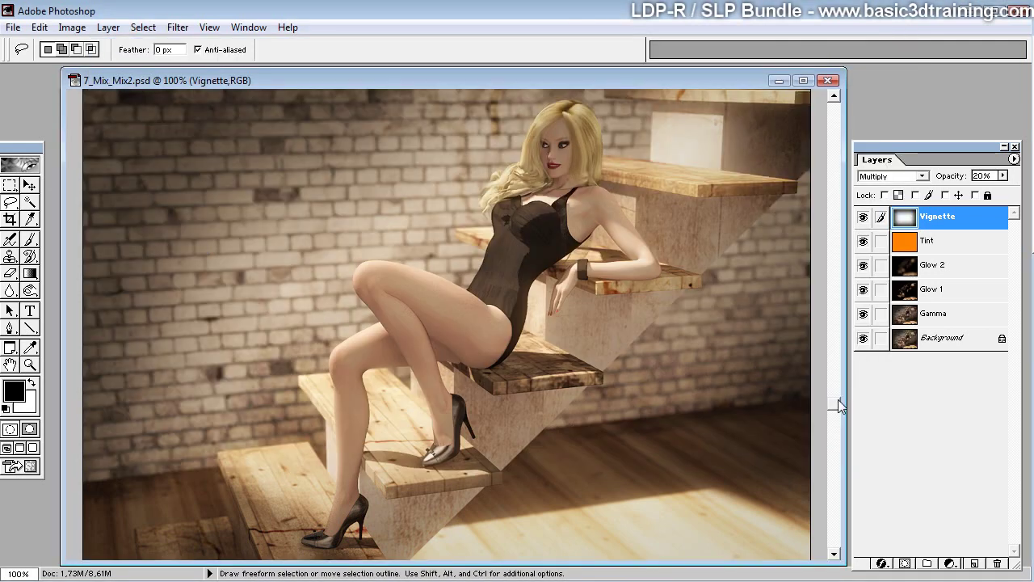
{"action": "left_click_drag", "start_coordinate": [838, 399], "coordinate": [836, 474]}
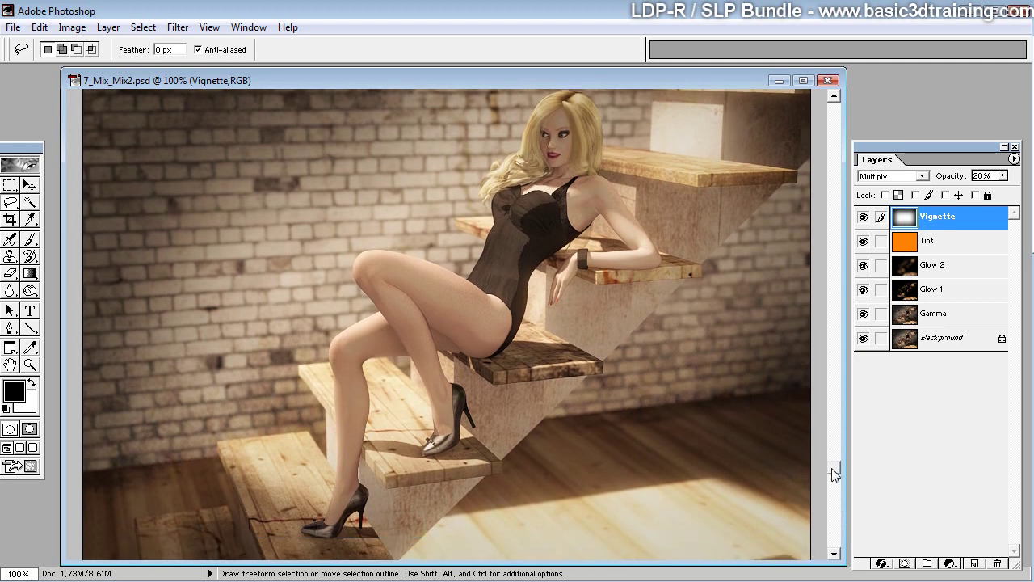